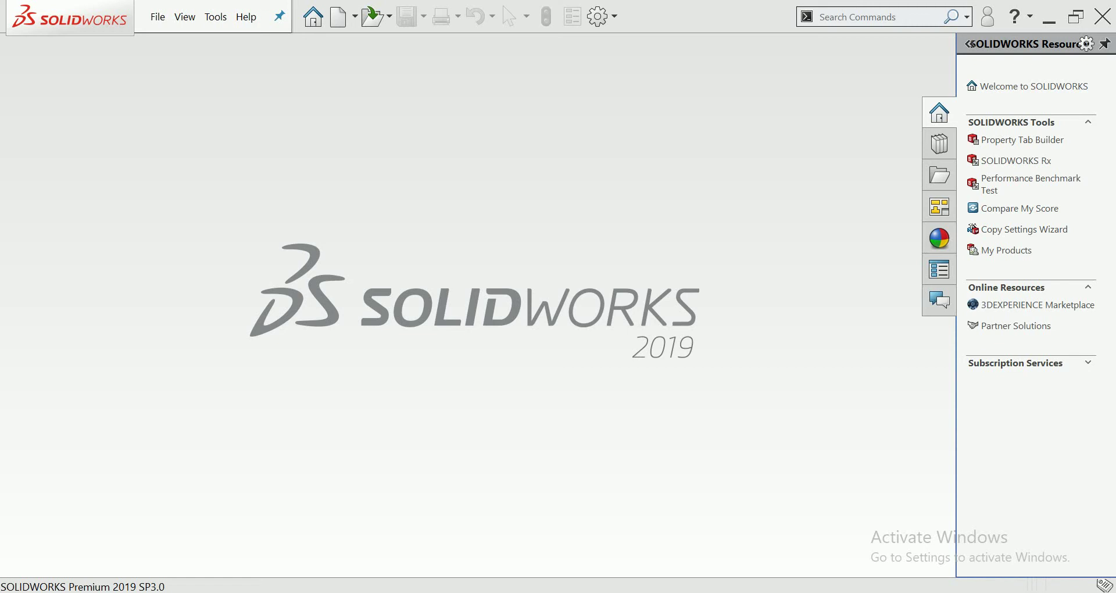
Create a new blank part document, Part1.
left_click(339, 16)
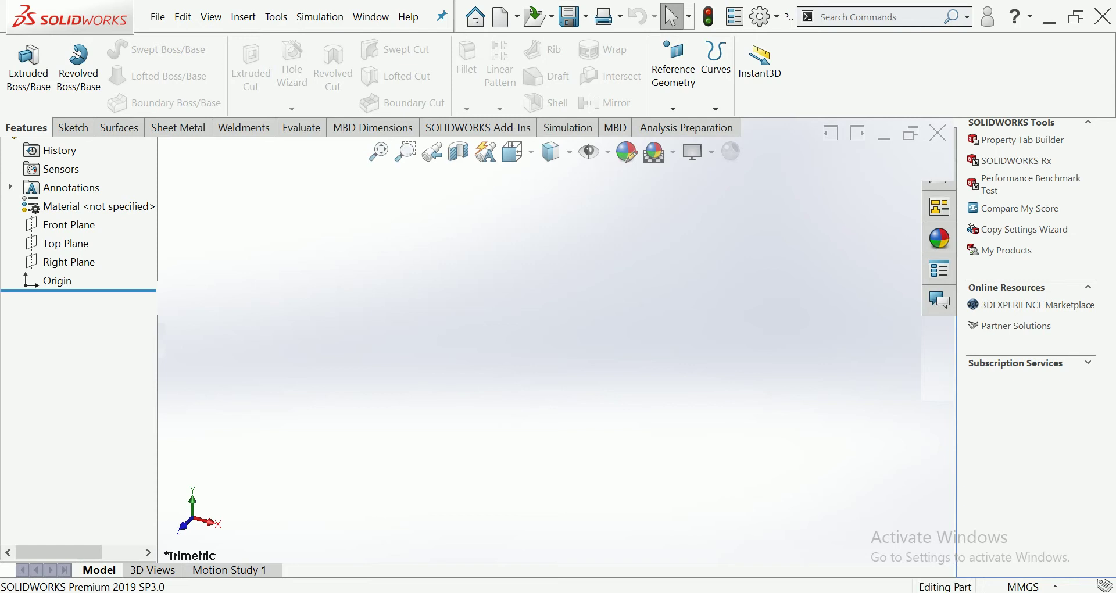
left_click(64, 327)
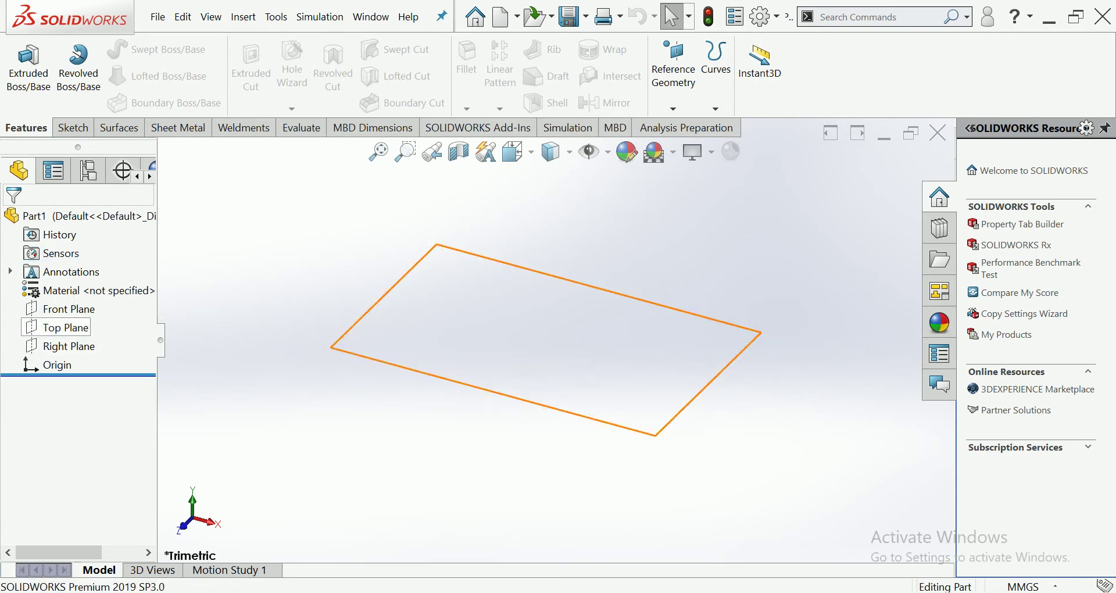
Sketch a center rectangle anchored at the origin on the Top Plane.
left_click(64, 327)
left_click(89, 309)
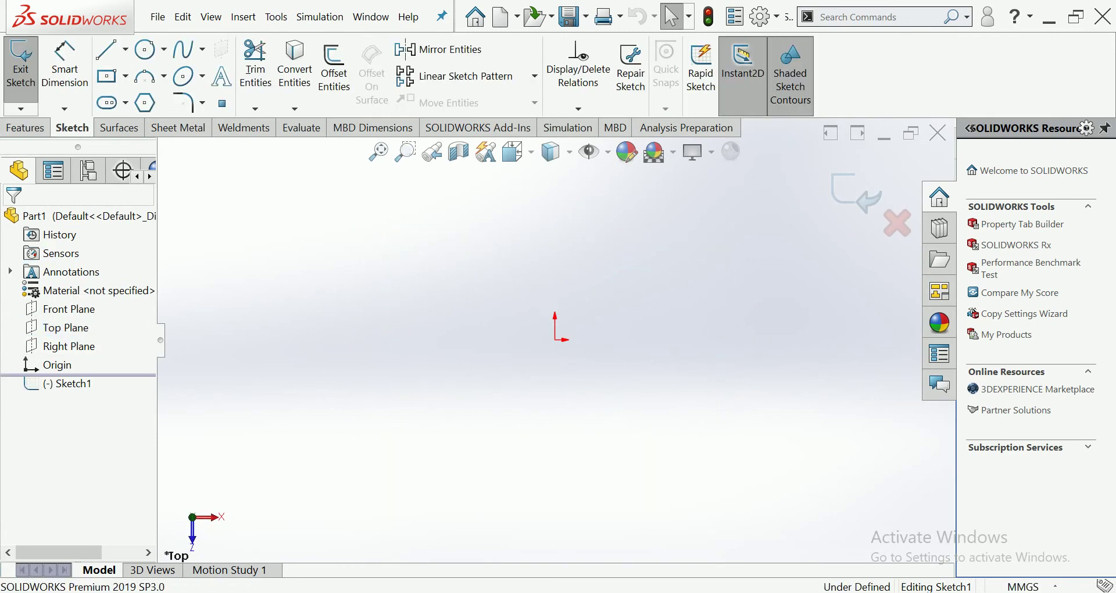
left_click(106, 75)
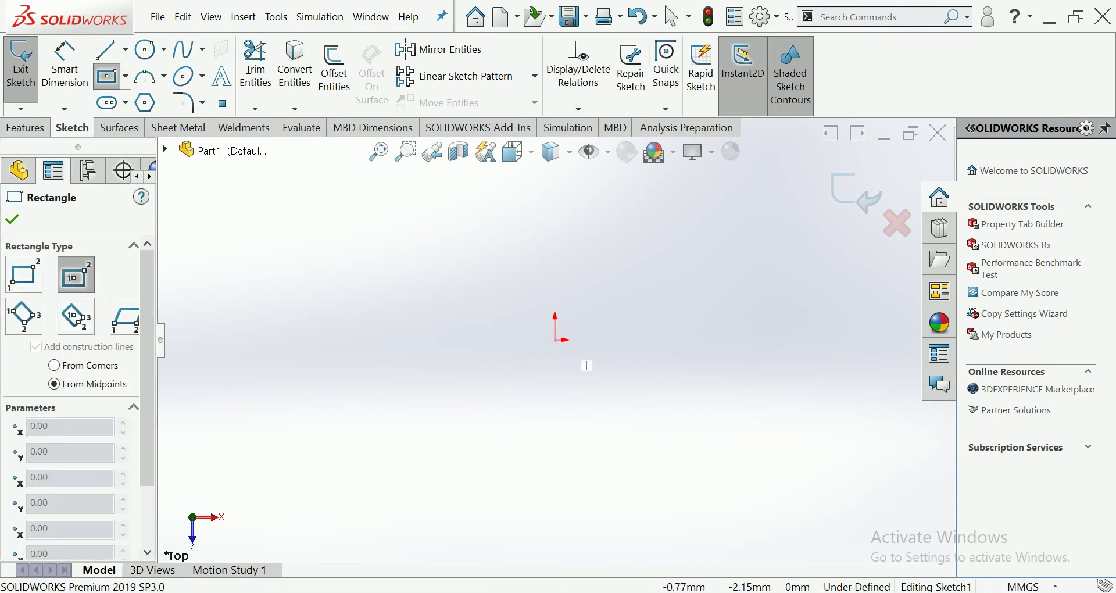
left_click(555, 340)
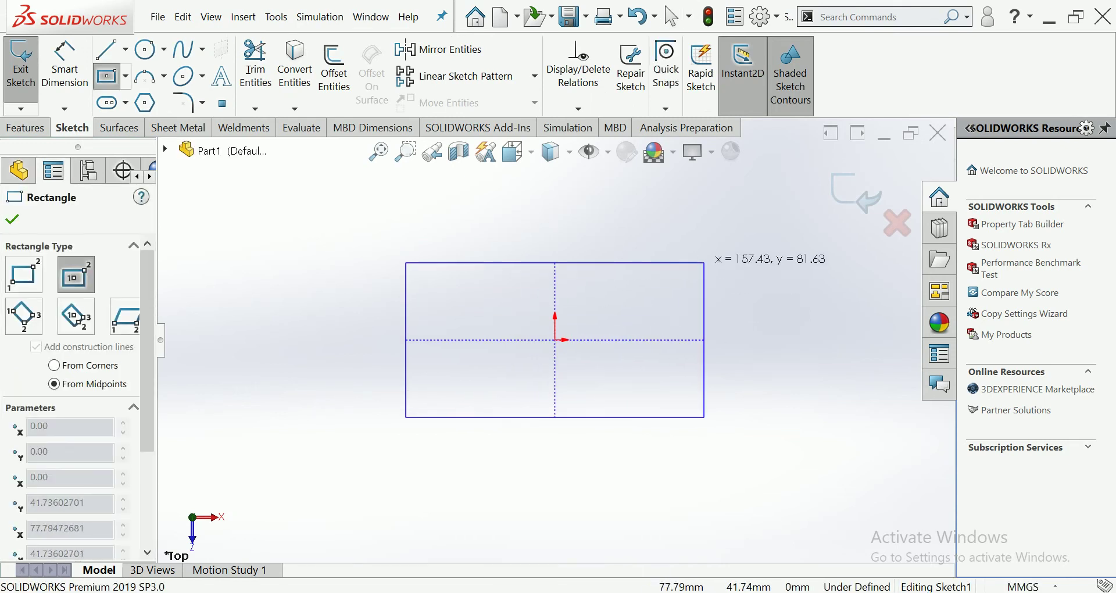
key("Escape")
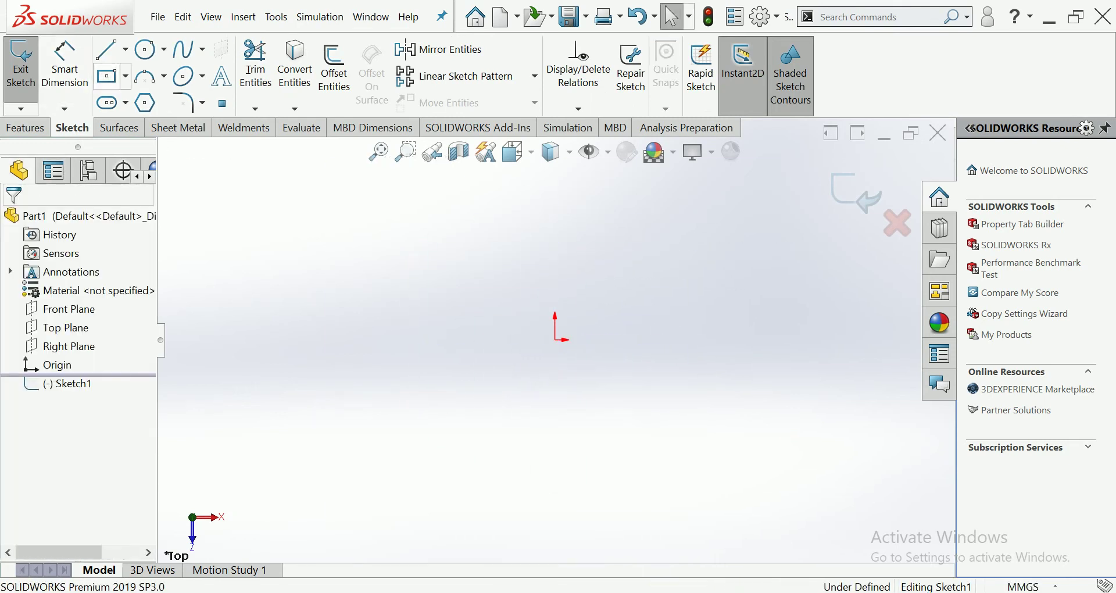
left_click(106, 75)
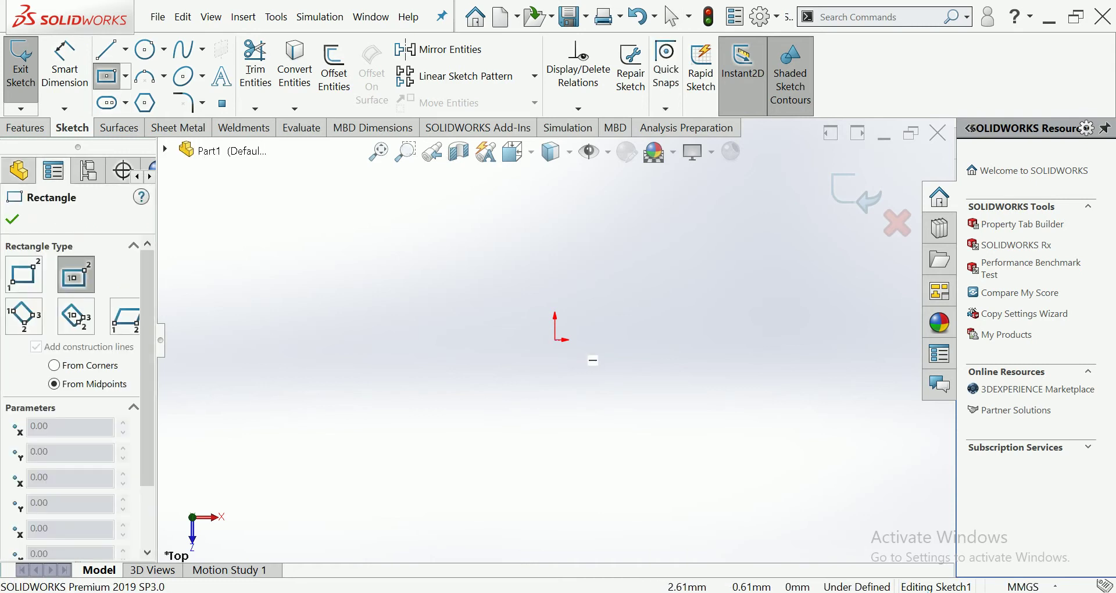
left_click(555, 340)
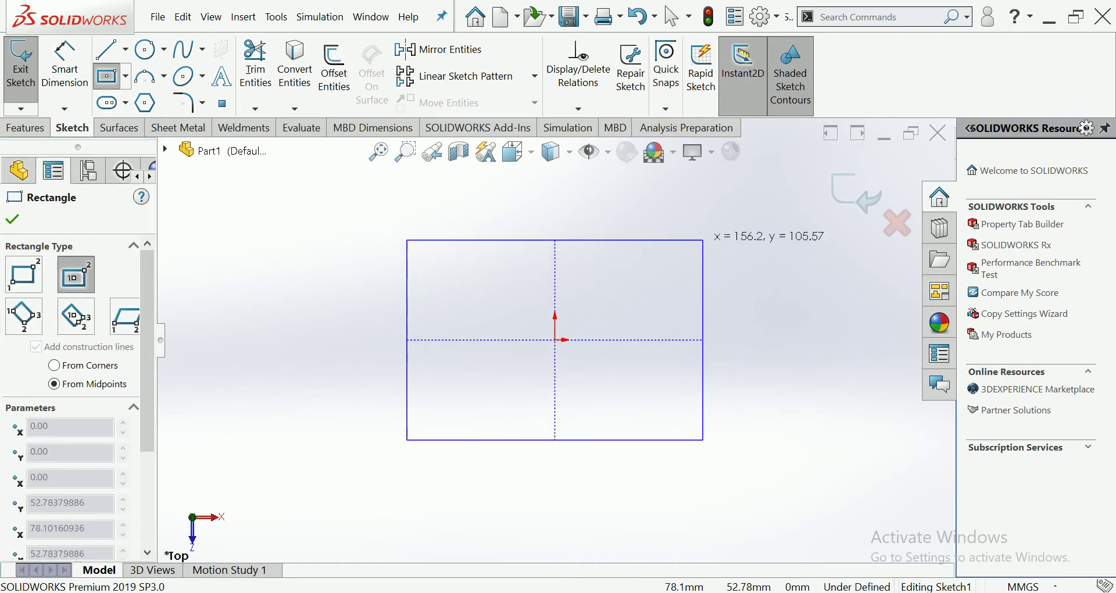
left_click(702, 215)
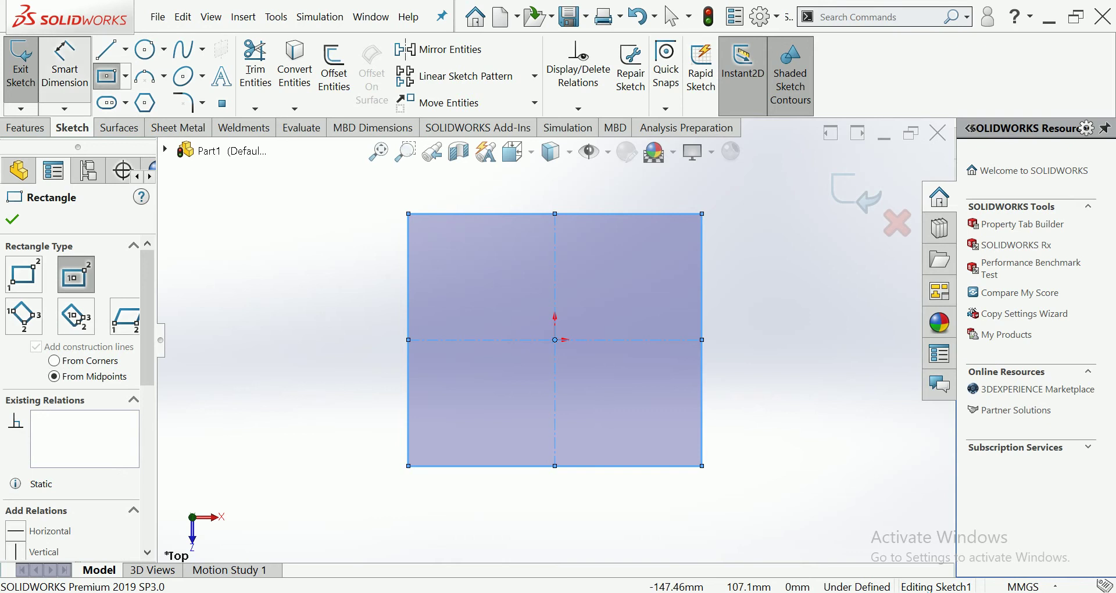
key("Escape")
Dimension the rectangle's height and width to 450 mm each.
left_click(409, 340)
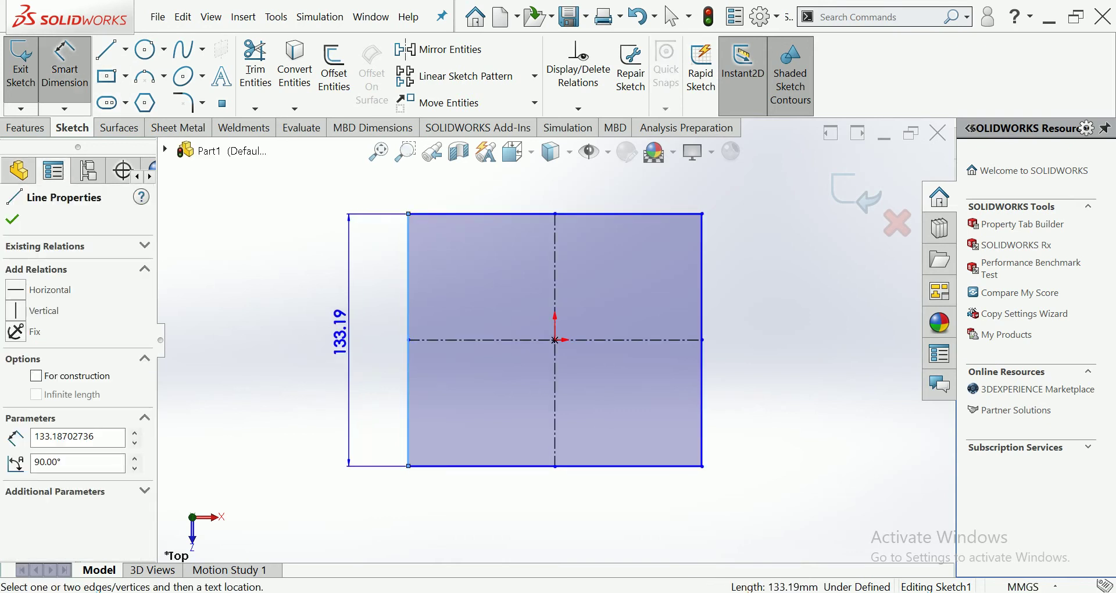
left_click(340, 340)
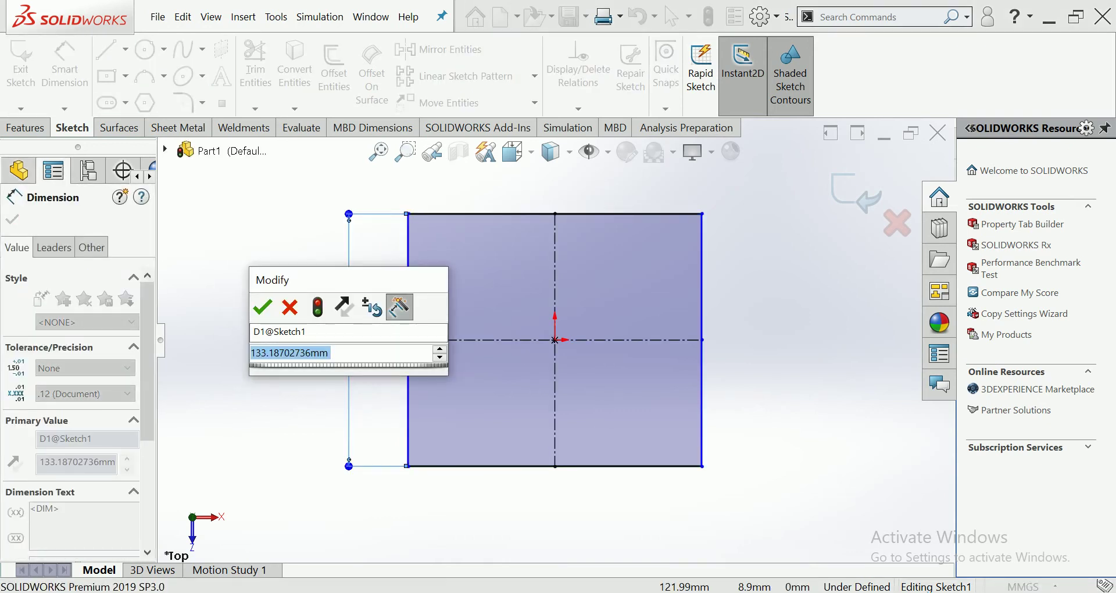
type("450")
key("Return")
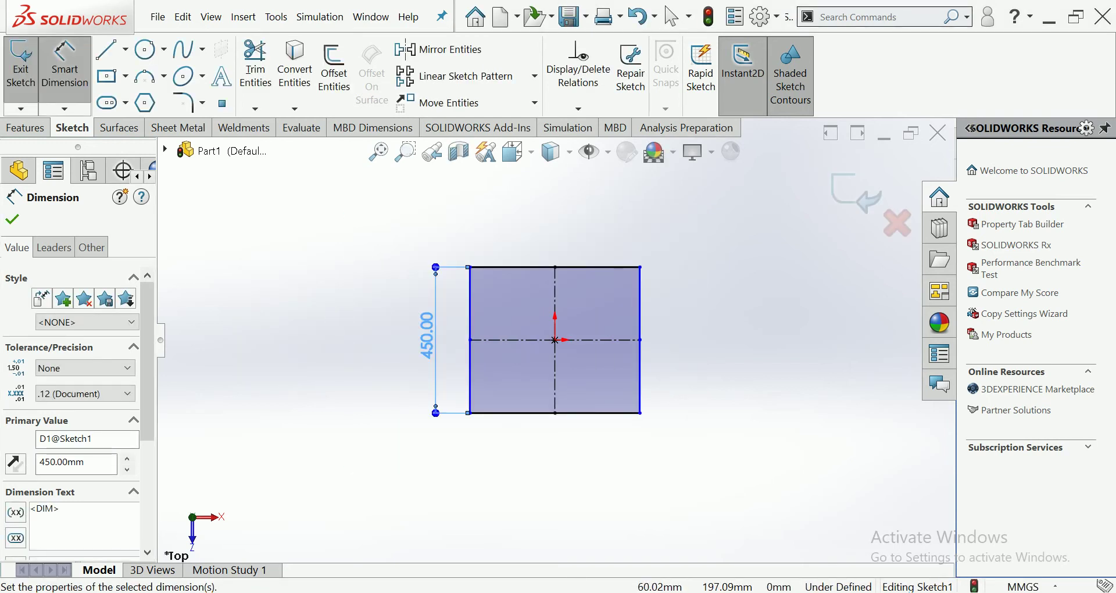
left_click(575, 268)
left_click(556, 218)
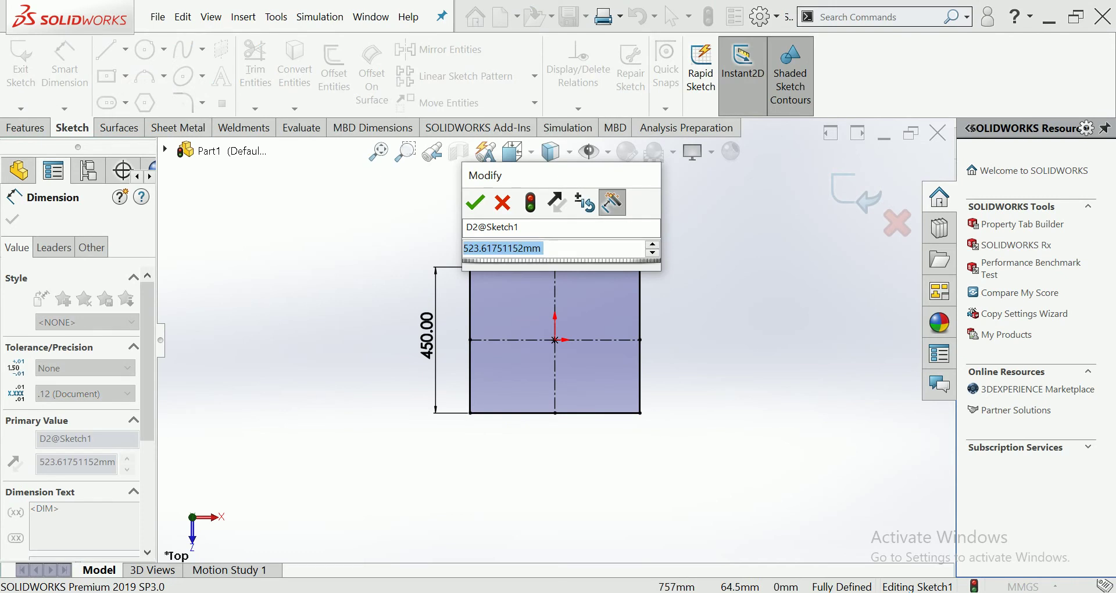
type("450")
key("Return")
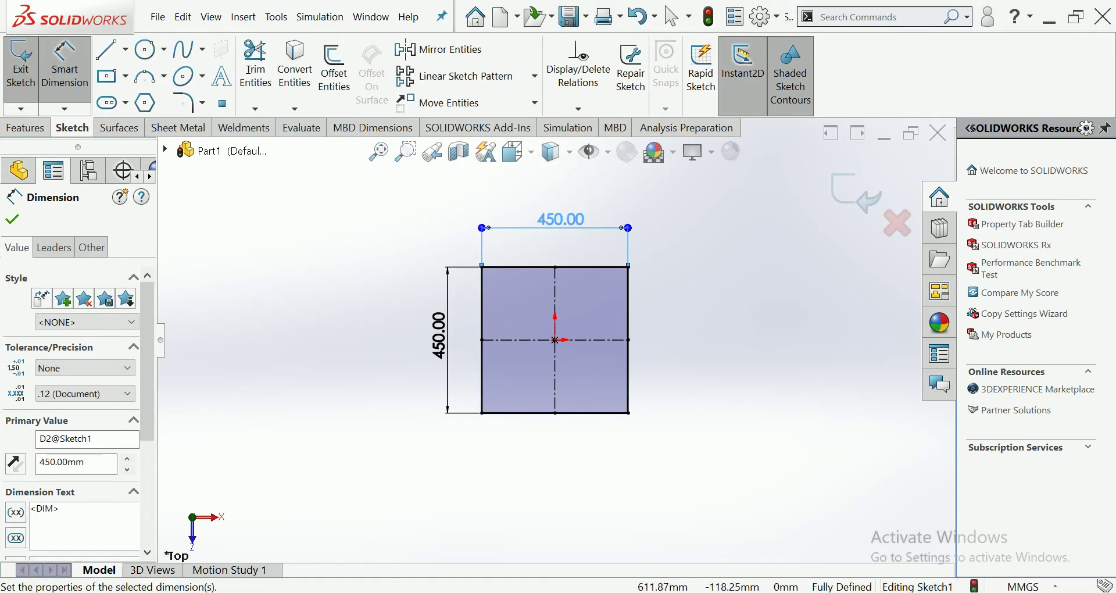
key("Escape")
key("Escape")
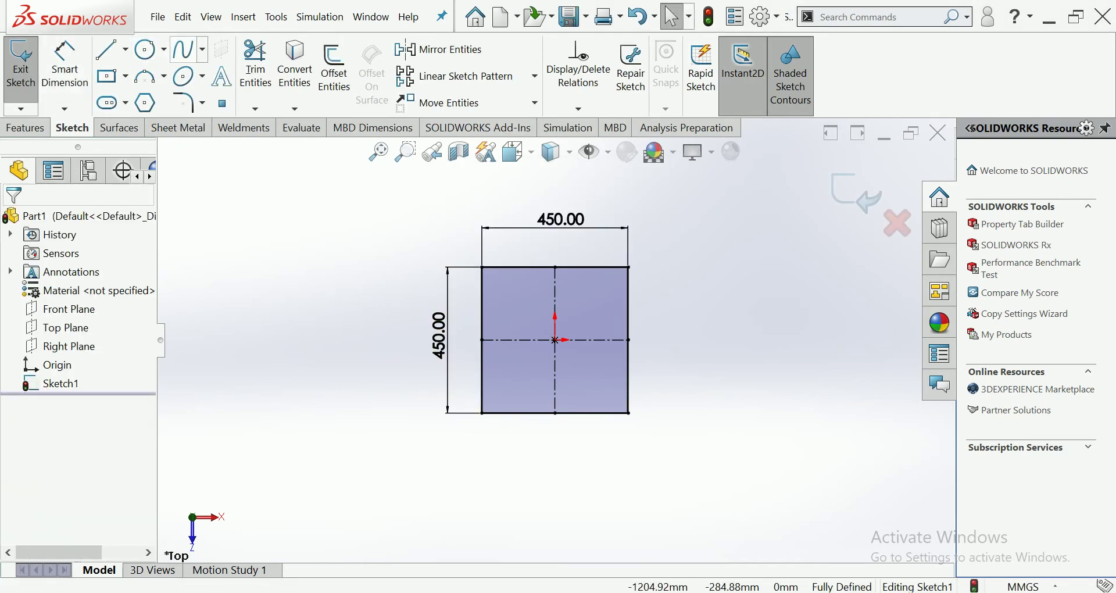
left_click(145, 50)
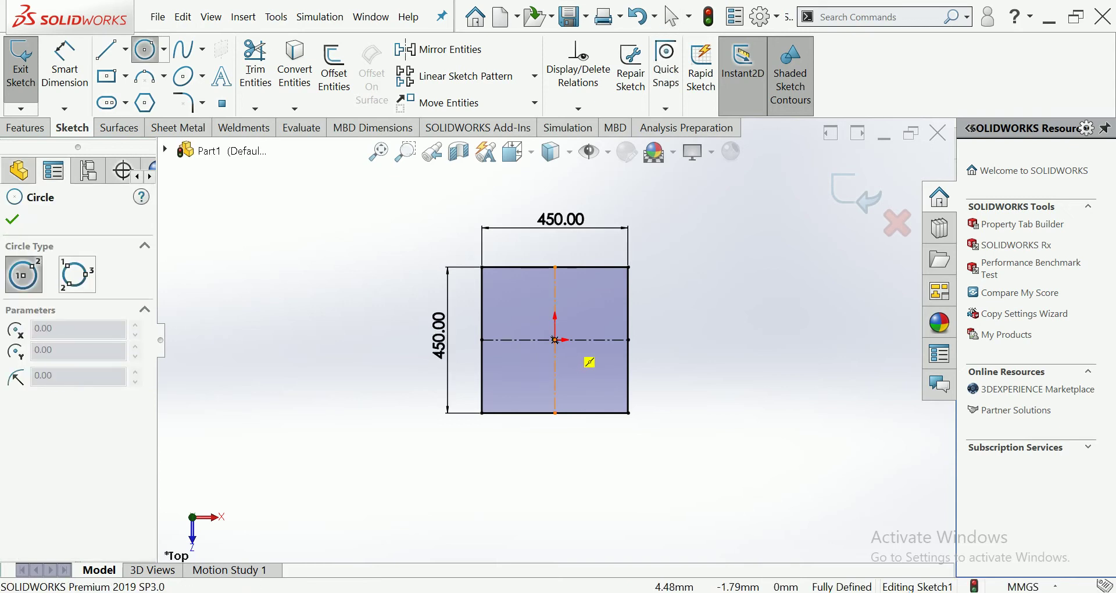
Draw an origin-centred circle inside the square and dimension it to Ø273.10 mm.
left_click(556, 340)
left_click(581, 314)
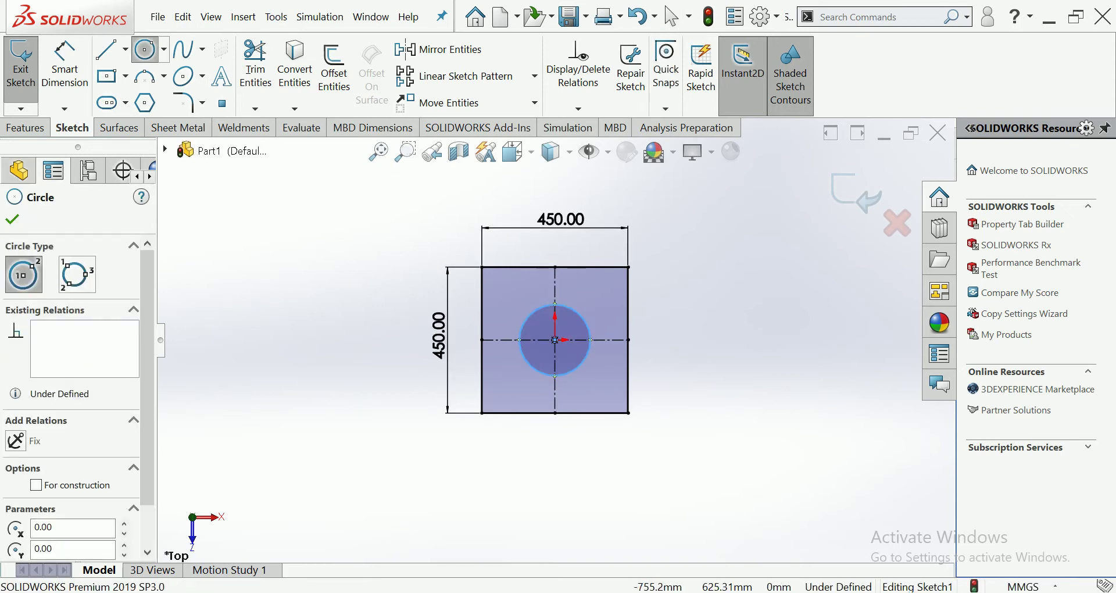
left_click(64, 64)
left_click(530, 312)
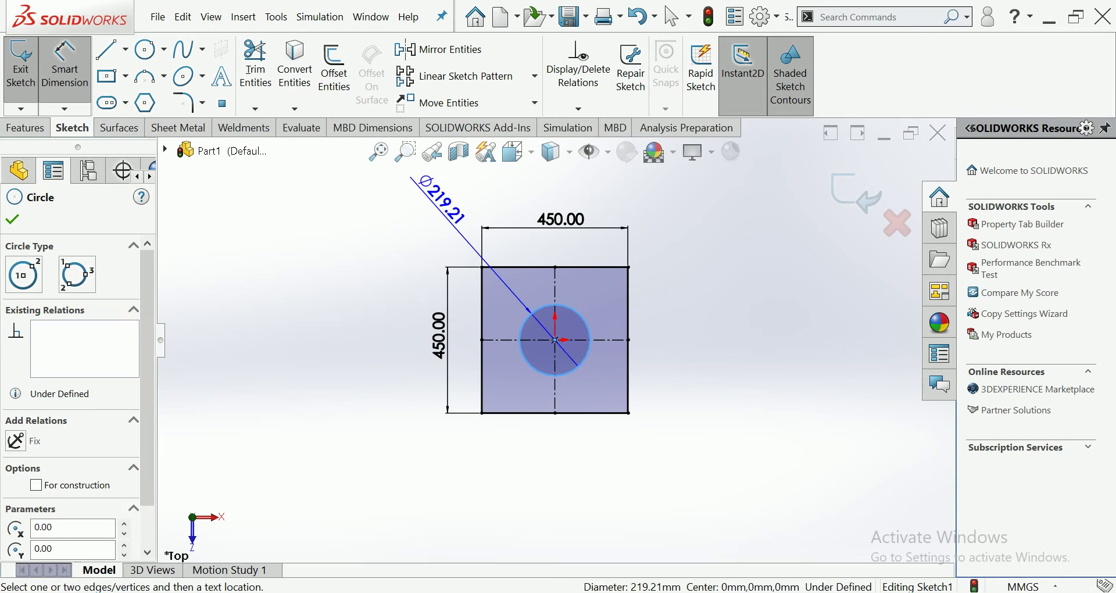
left_click(414, 181)
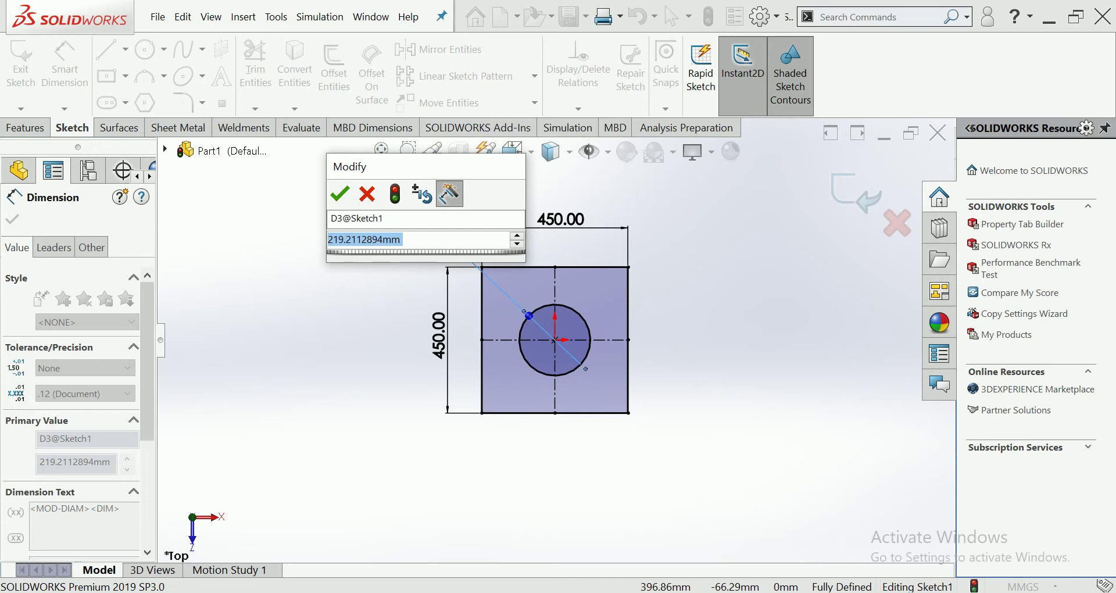
type("27")
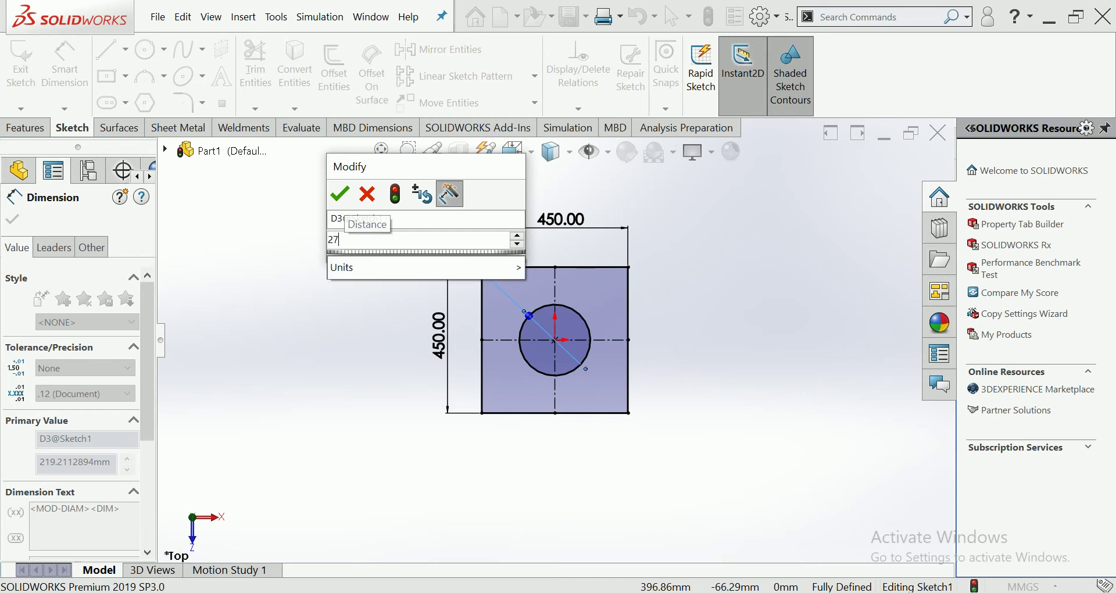
type("3.10")
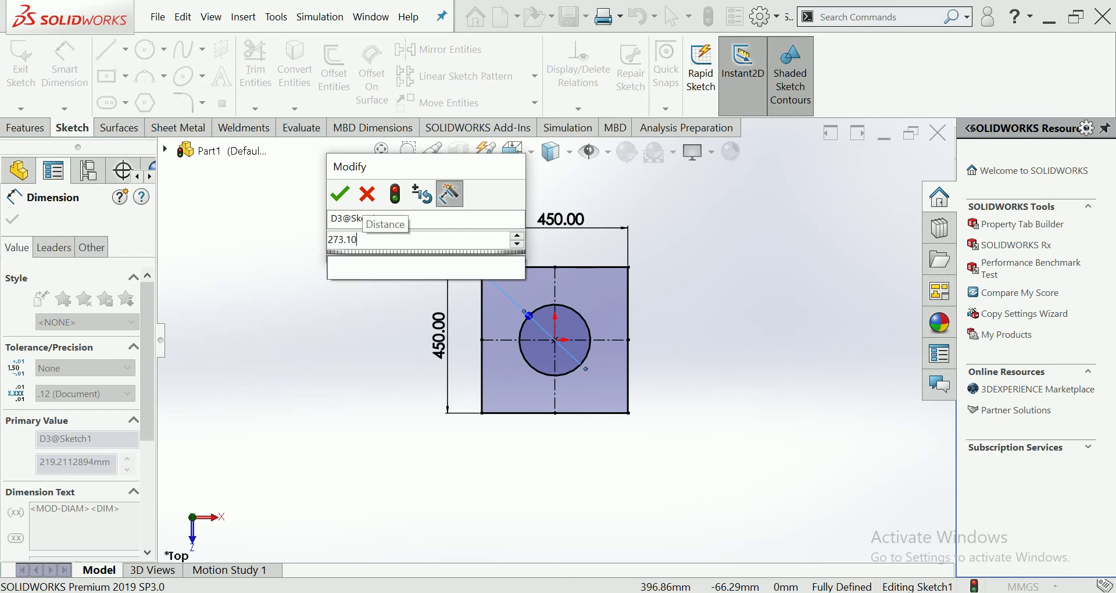
key("Return")
key("Escape")
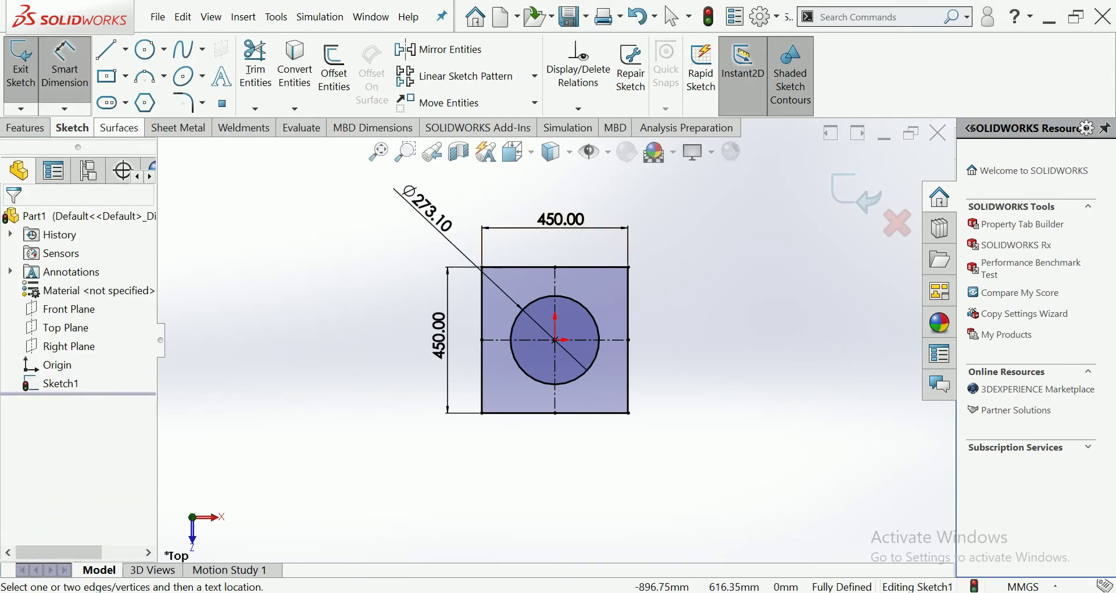
key("Escape")
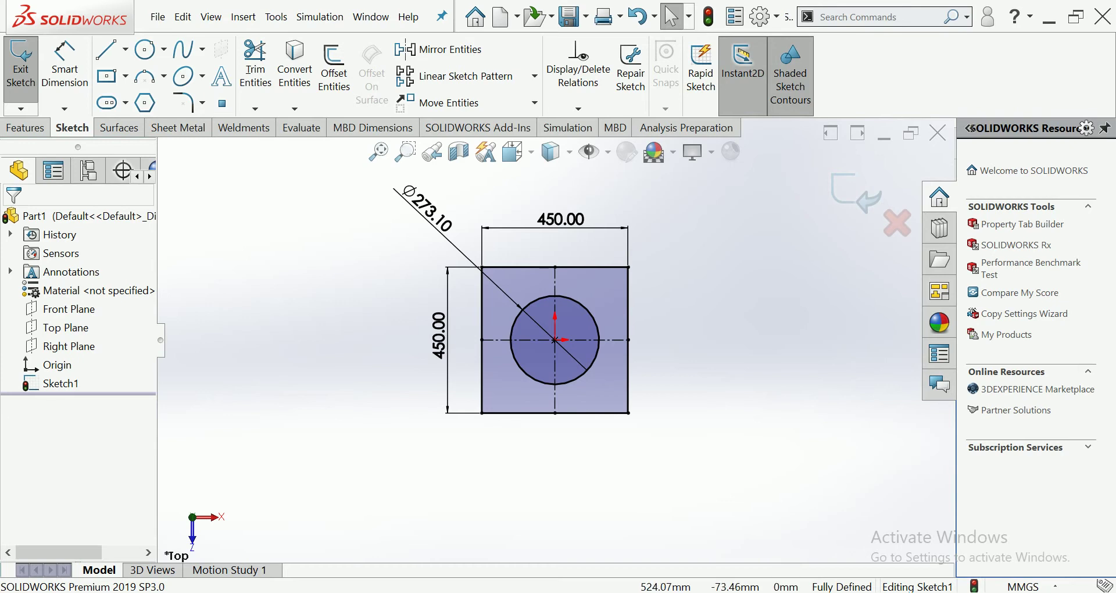
Draw an origin-centred construction rectangle around the circle and shift the 450 dimension outward.
left_click(144, 49)
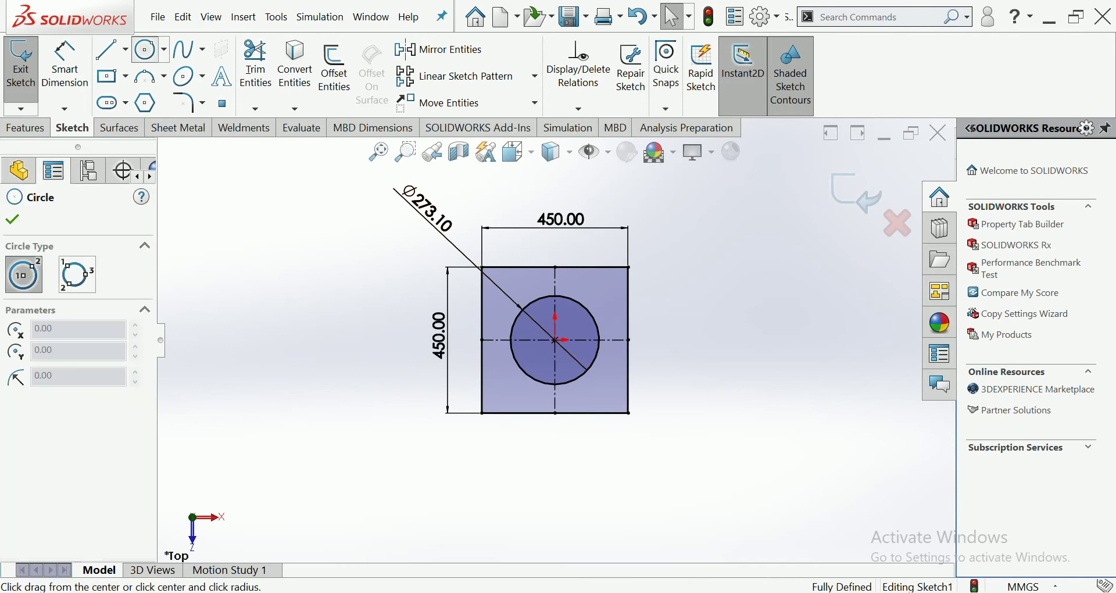
left_click(77, 274)
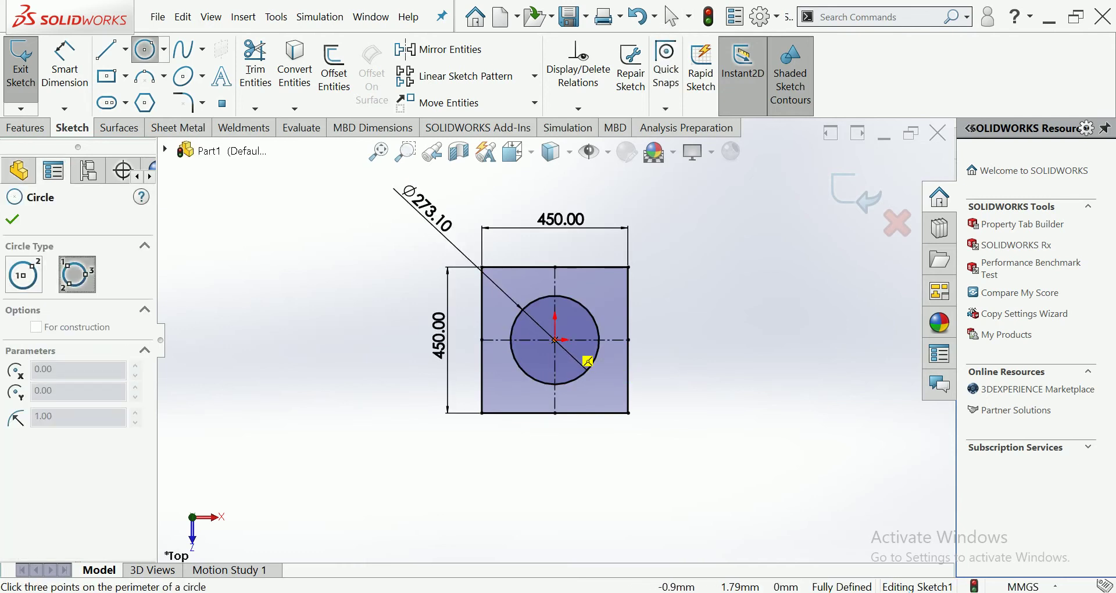
left_click(23, 274)
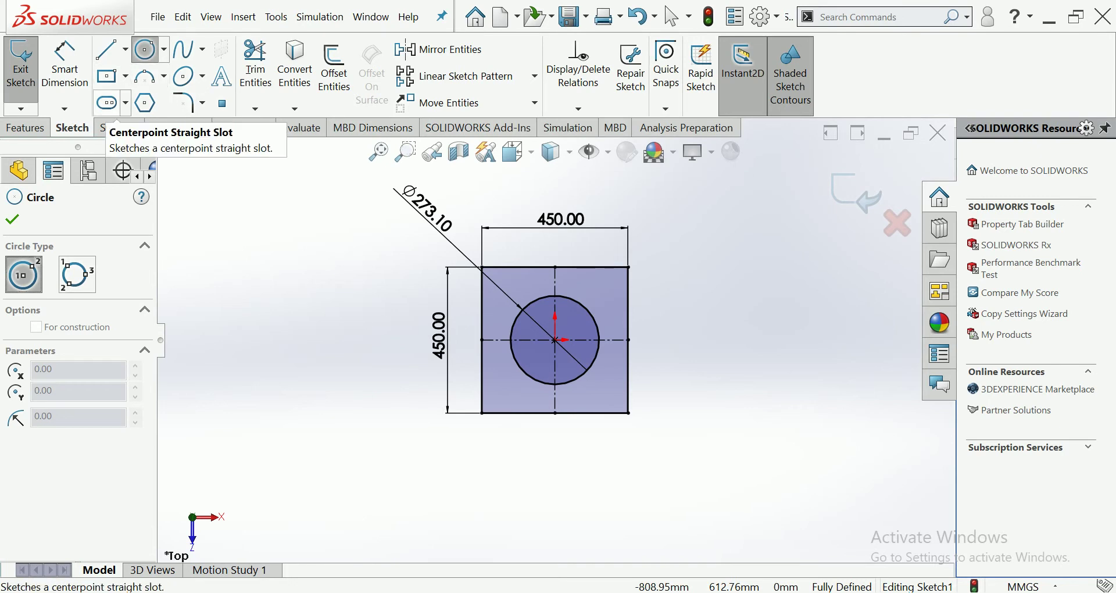
left_click(107, 76)
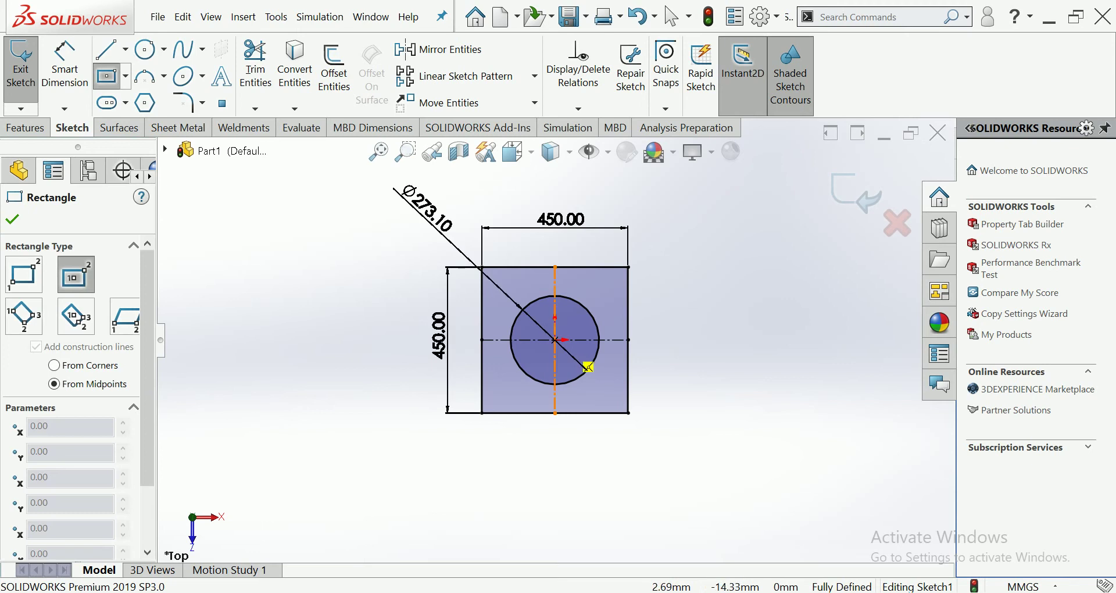
left_click(556, 339)
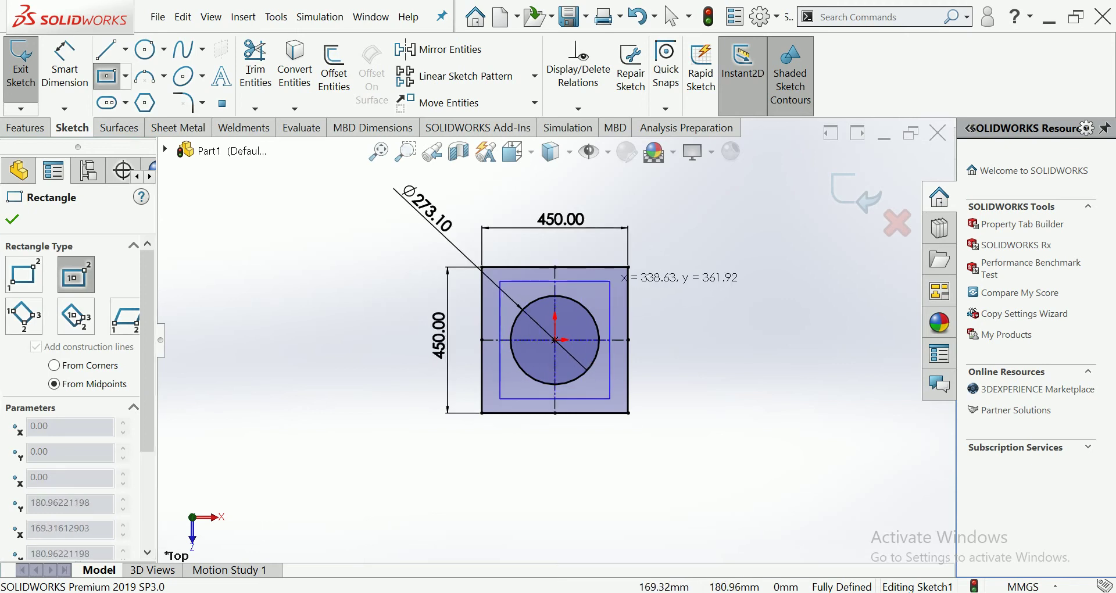
left_click(610, 285)
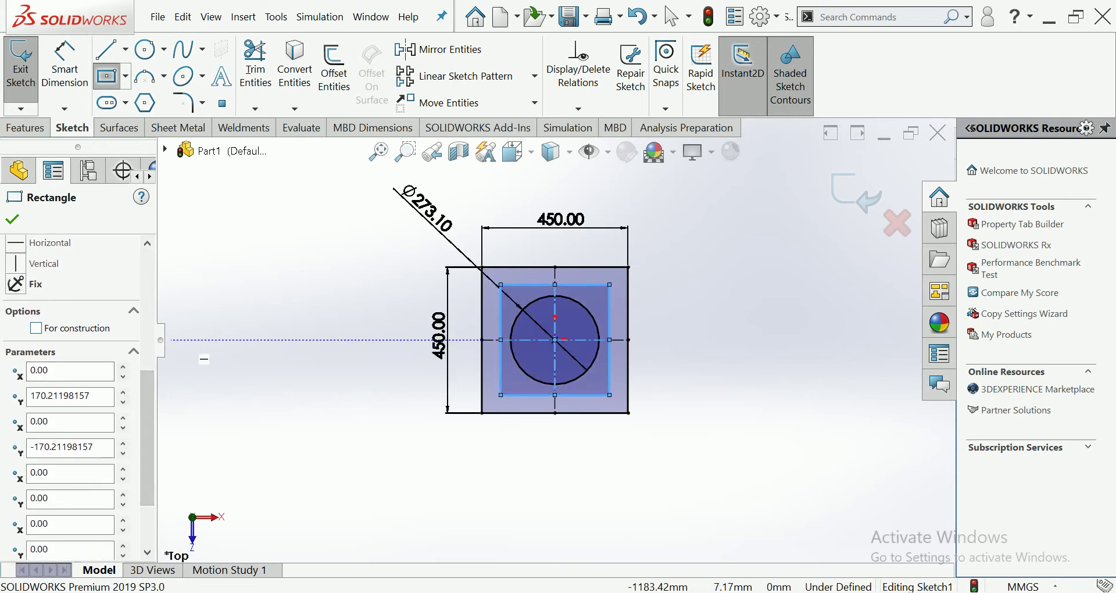
left_click(35, 331)
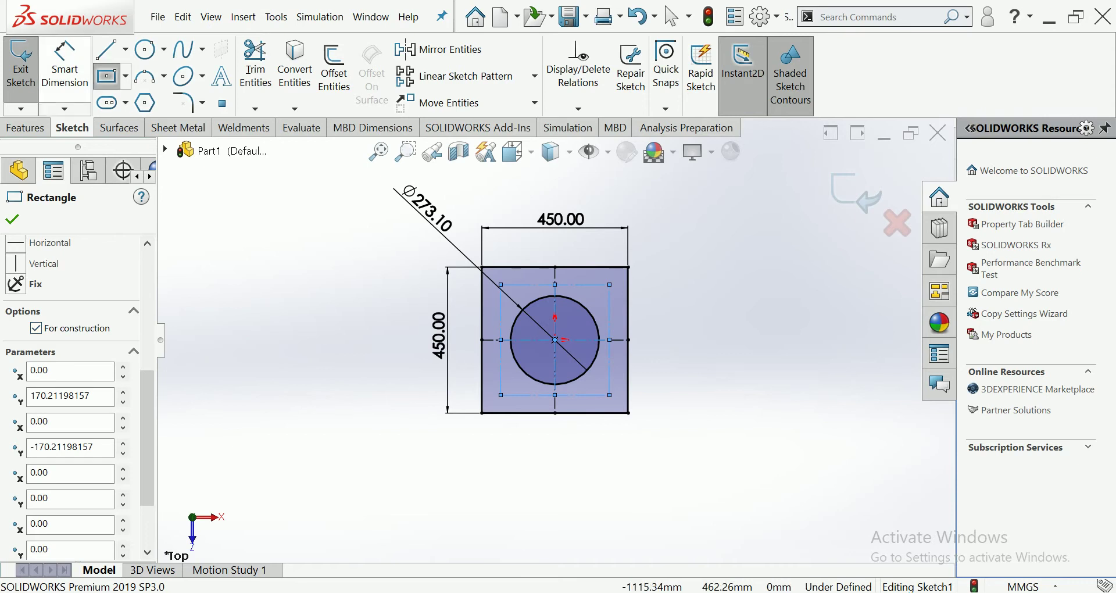
left_click(65, 63)
left_click_drag(439, 336, 373, 335)
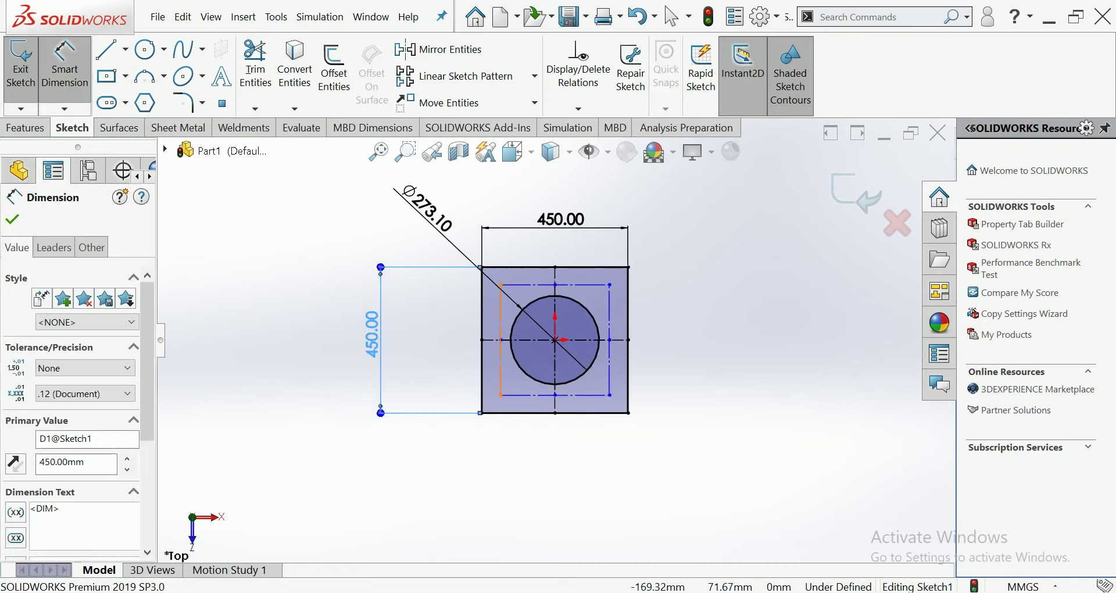
Dimension the left and top construction lines to 340 mm each.
left_click(501, 338)
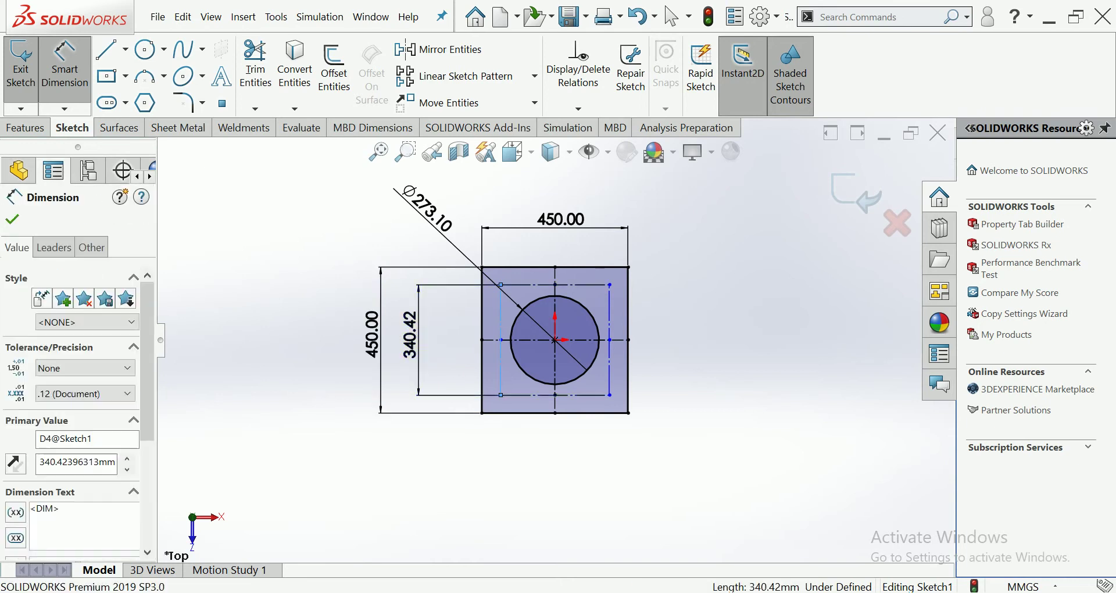
left_click(418, 343)
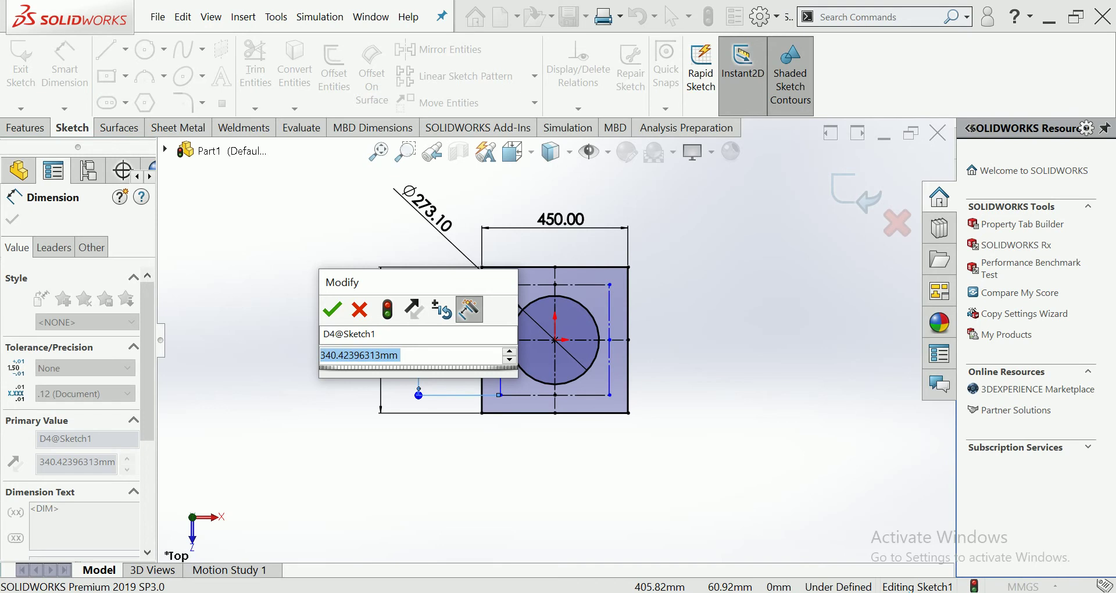
type("340")
key("Return")
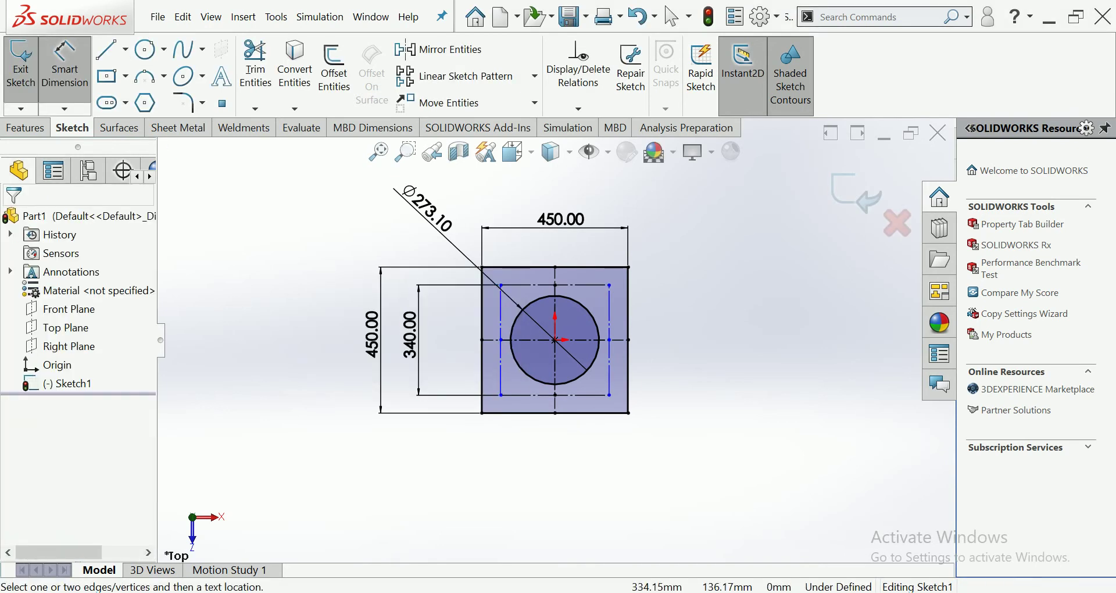
left_click(517, 285)
left_click(550, 243)
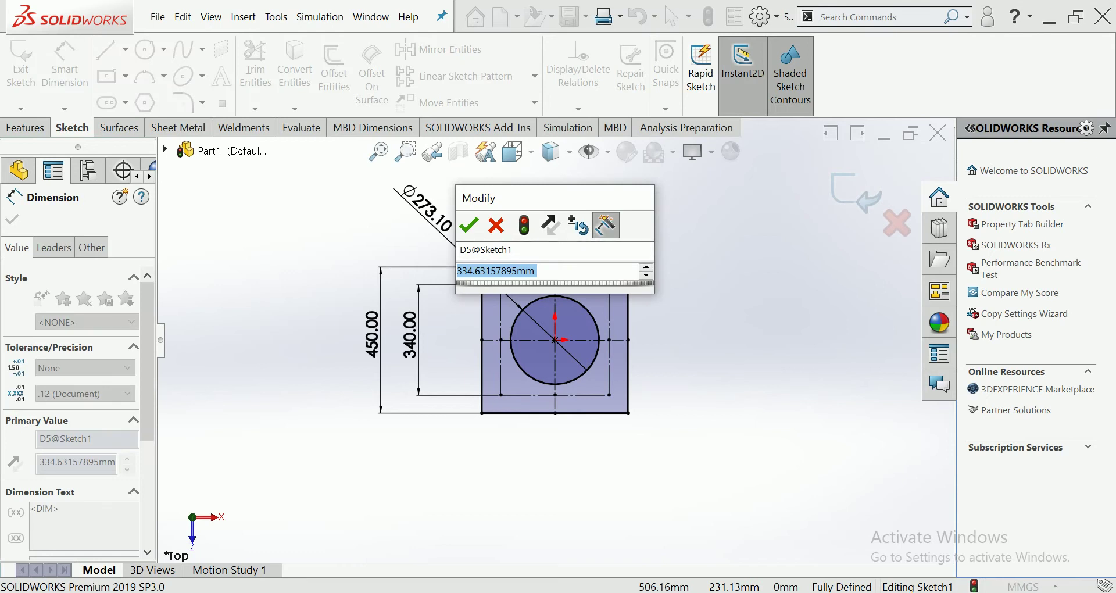
type("340")
key("Return")
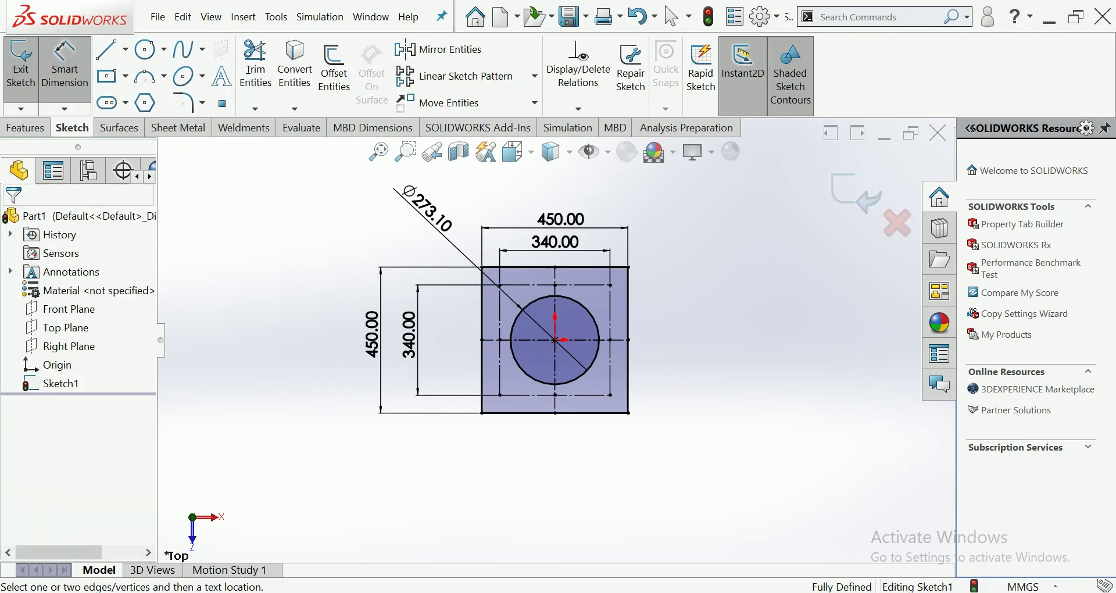
left_click(145, 49)
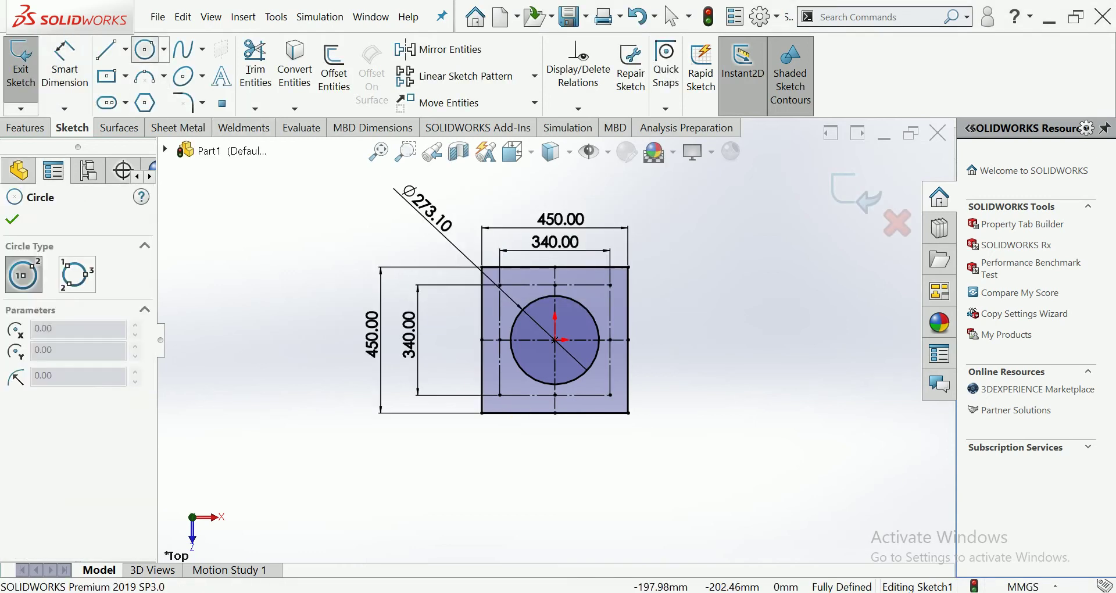
Draw four small circles centred on the construction square's corners.
left_click(500, 395)
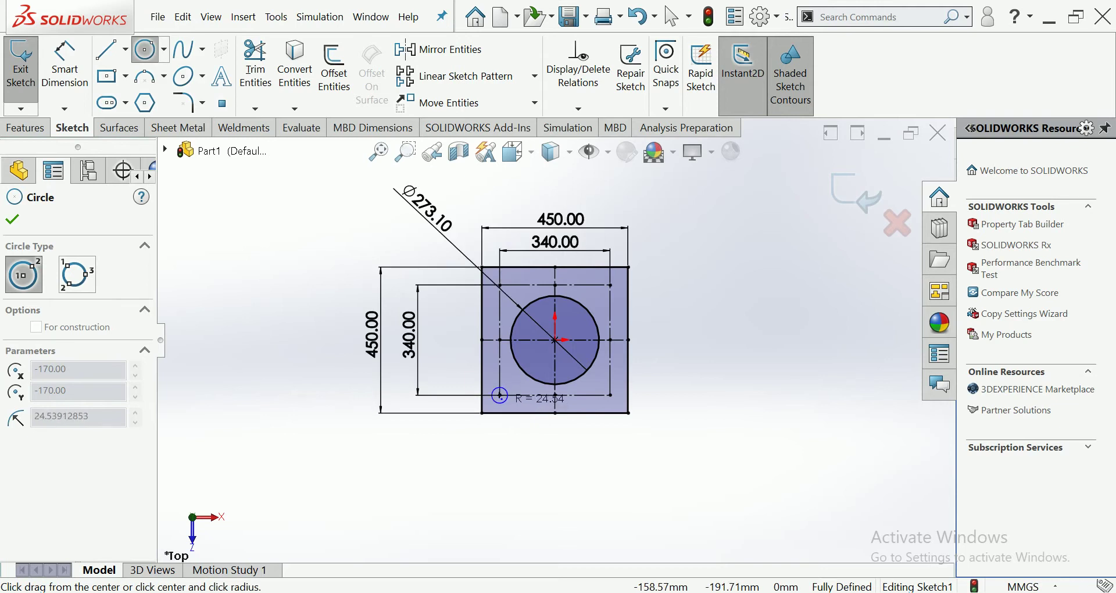
left_click(507, 395)
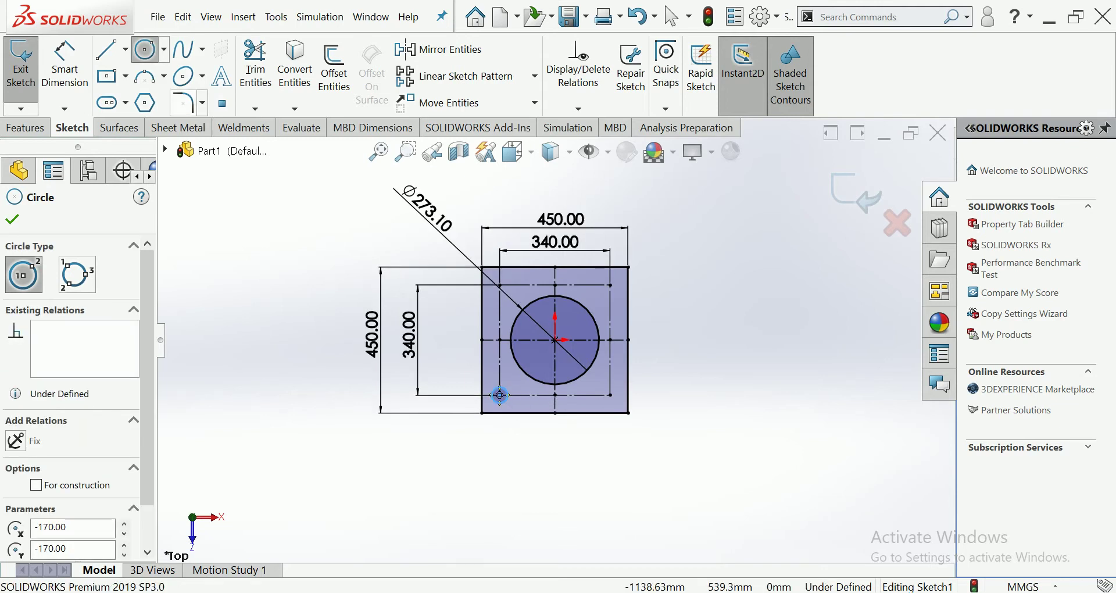
left_click(610, 395)
left_click(619, 396)
left_click(610, 285)
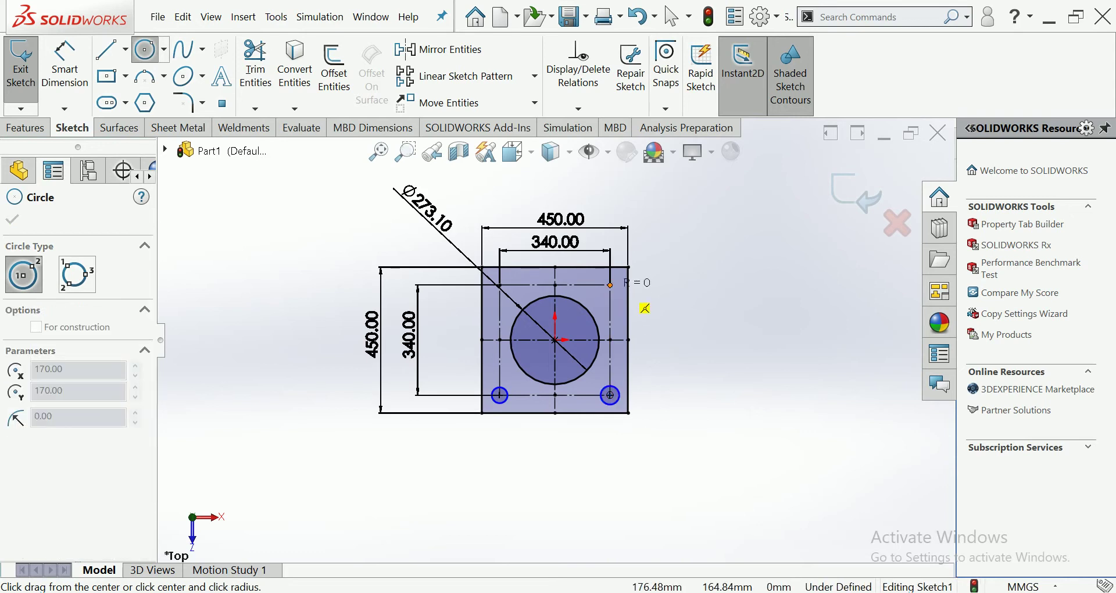
left_click(620, 285)
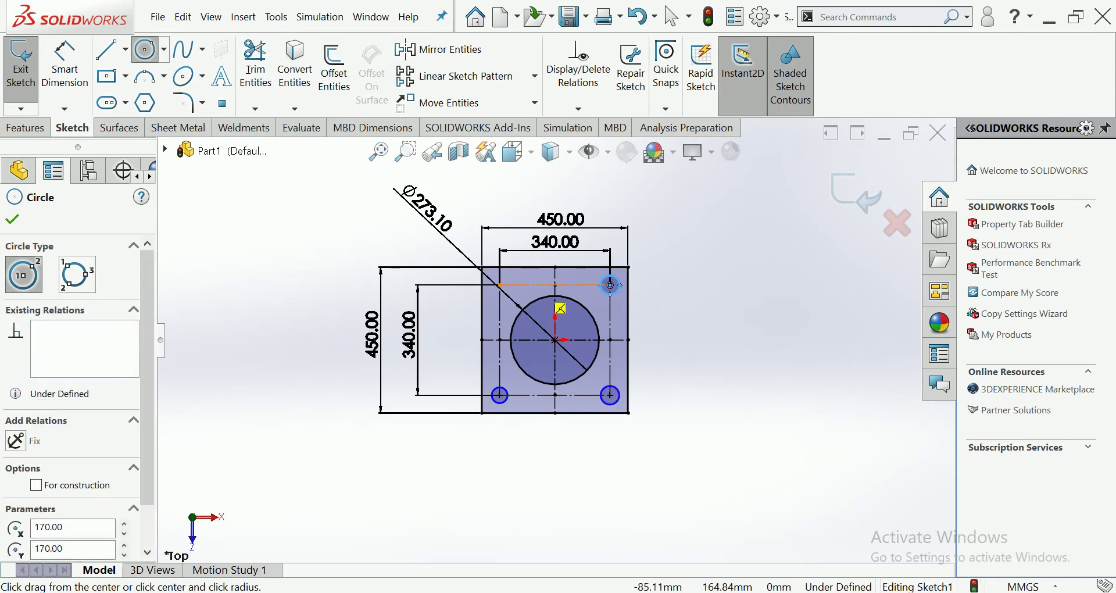
left_click(501, 285)
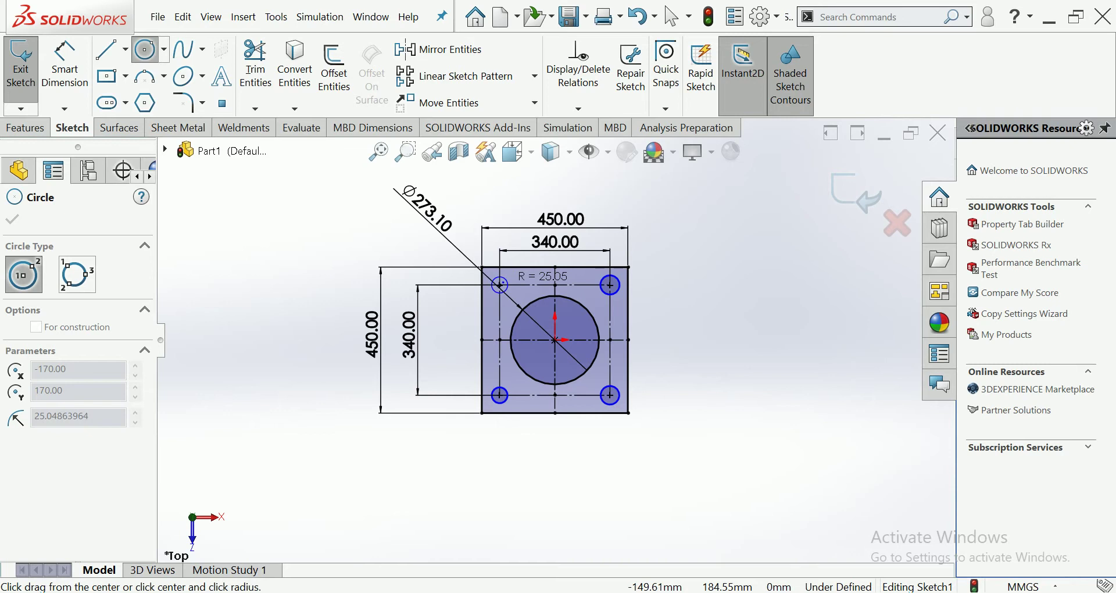
left_click(509, 286)
key("Escape")
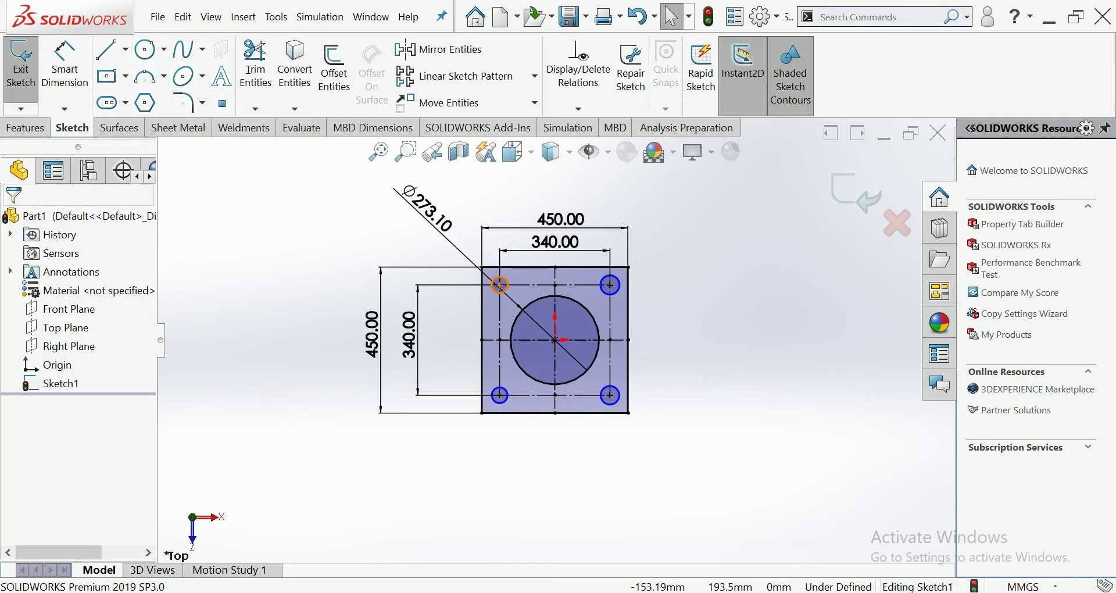
Select all four corner circles and make them equal in size.
left_click(500, 285)
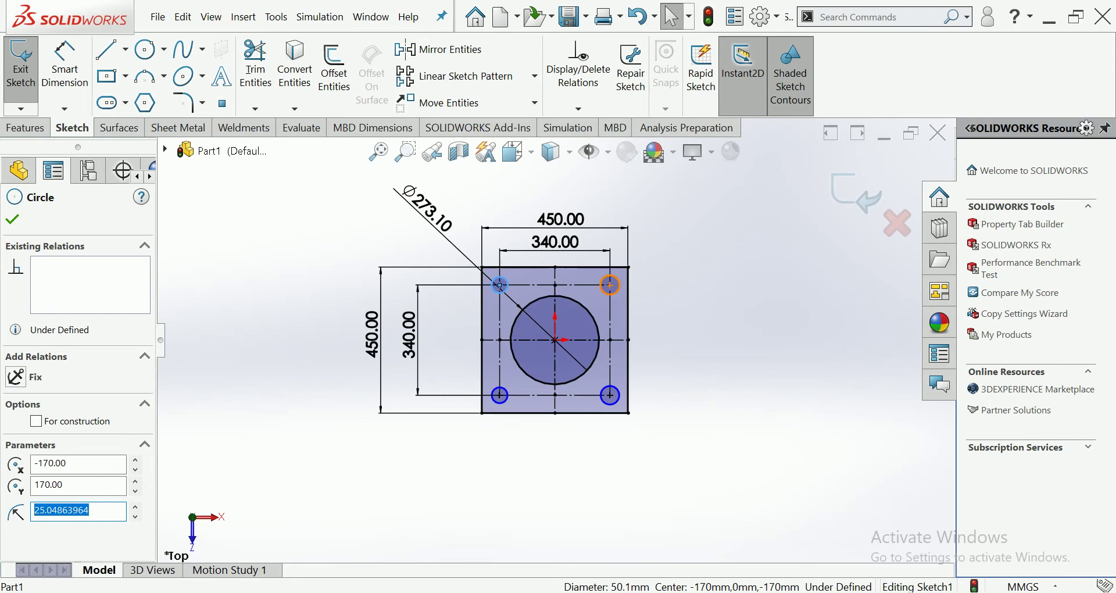
left_click(610, 285, "ctrl")
left_click(610, 396, "ctrl")
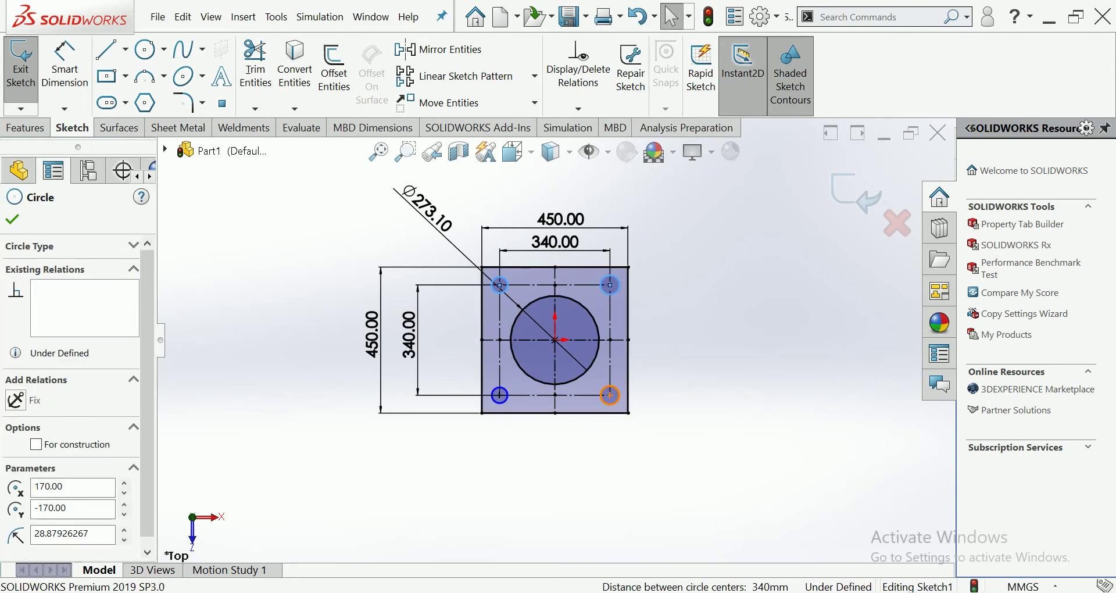
left_click(500, 396, "ctrl")
left_click(500, 396, "ctrl")
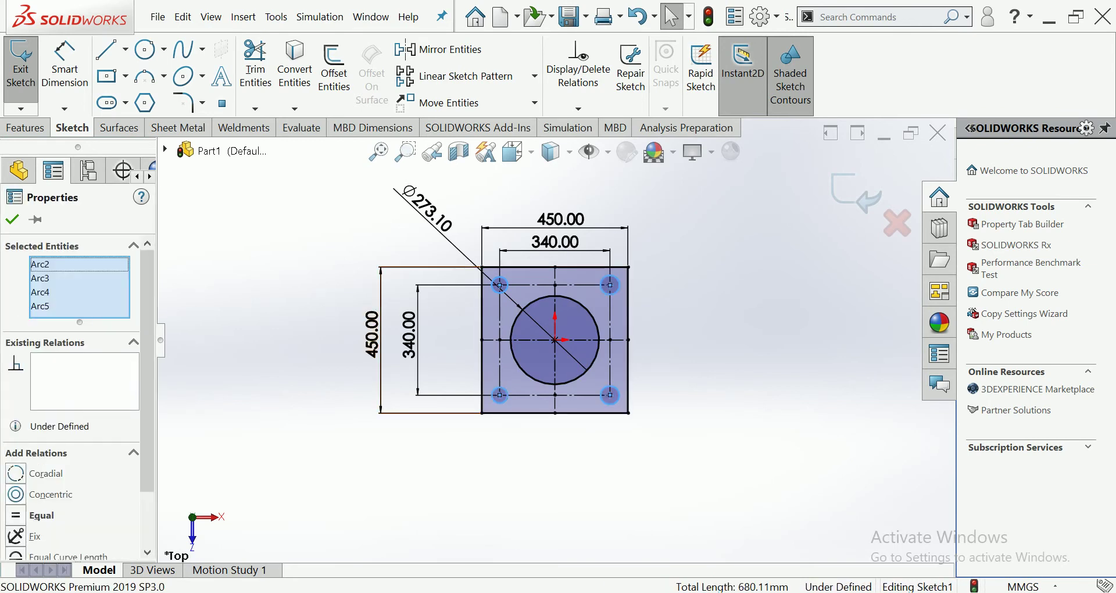
key("Escape")
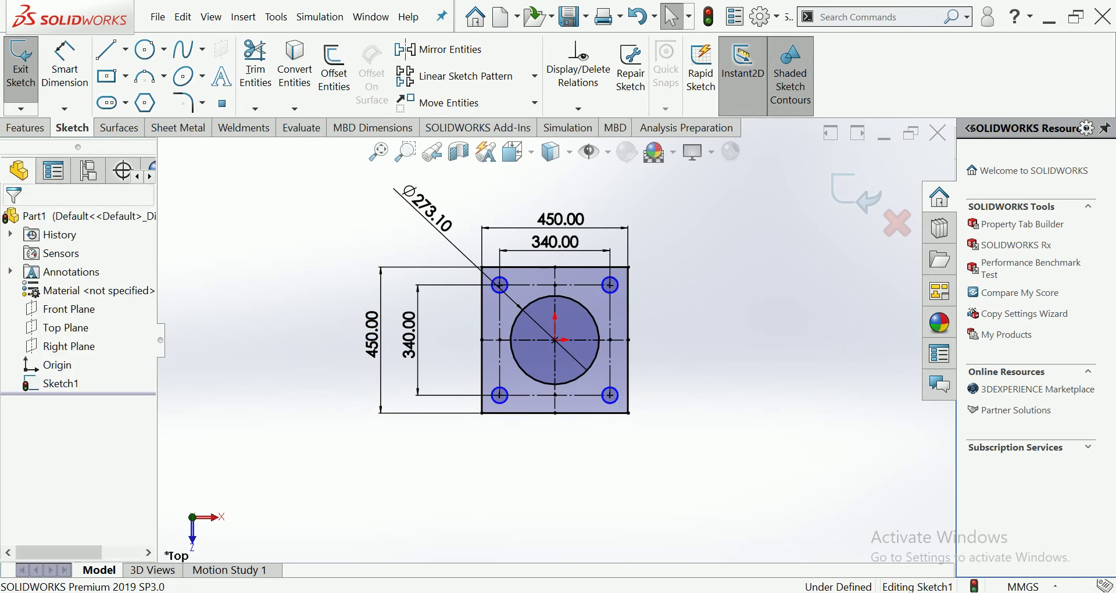
left_click(64, 64)
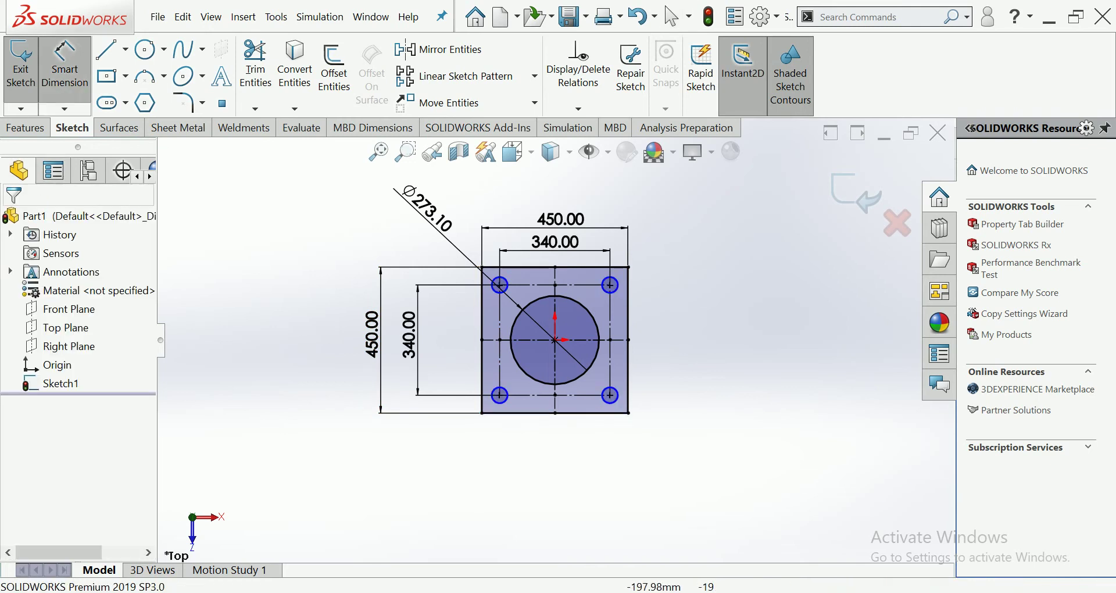
Dimension the top-right corner hole to Ø22 mm.
left_click(610, 285)
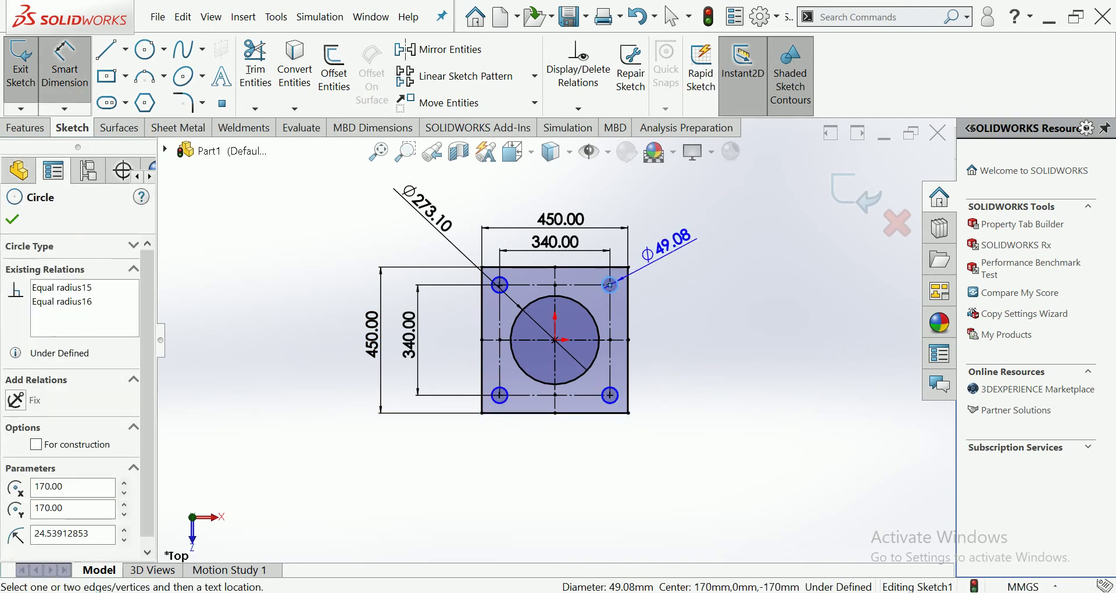
left_click(669, 244)
type("22")
key("Return")
key("Escape")
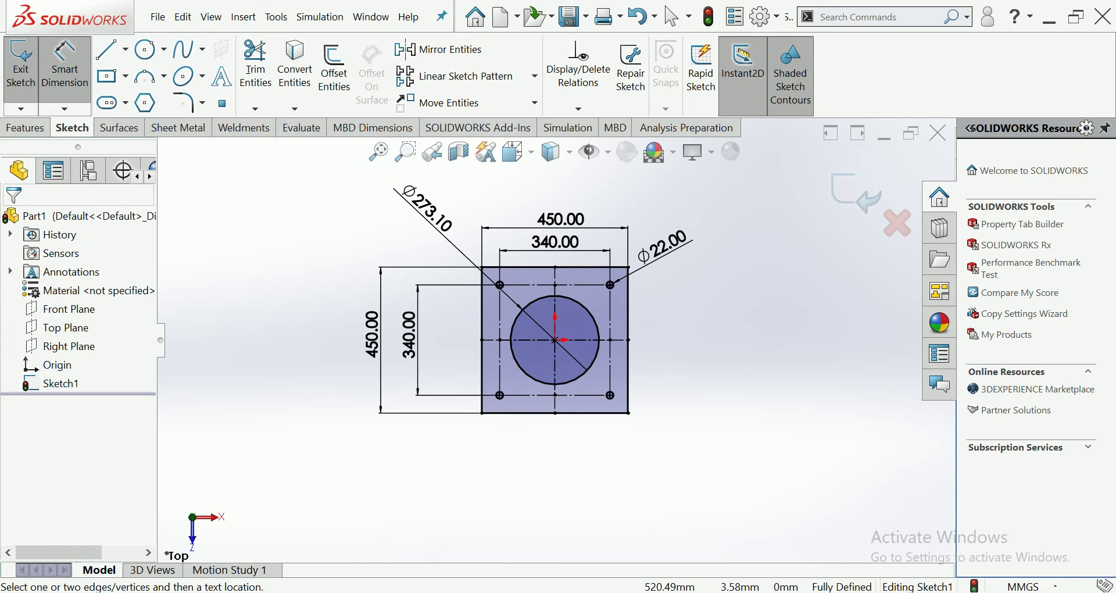
Change both 340 mm construction-square dimensions to 350 mm.
left_click(541, 396)
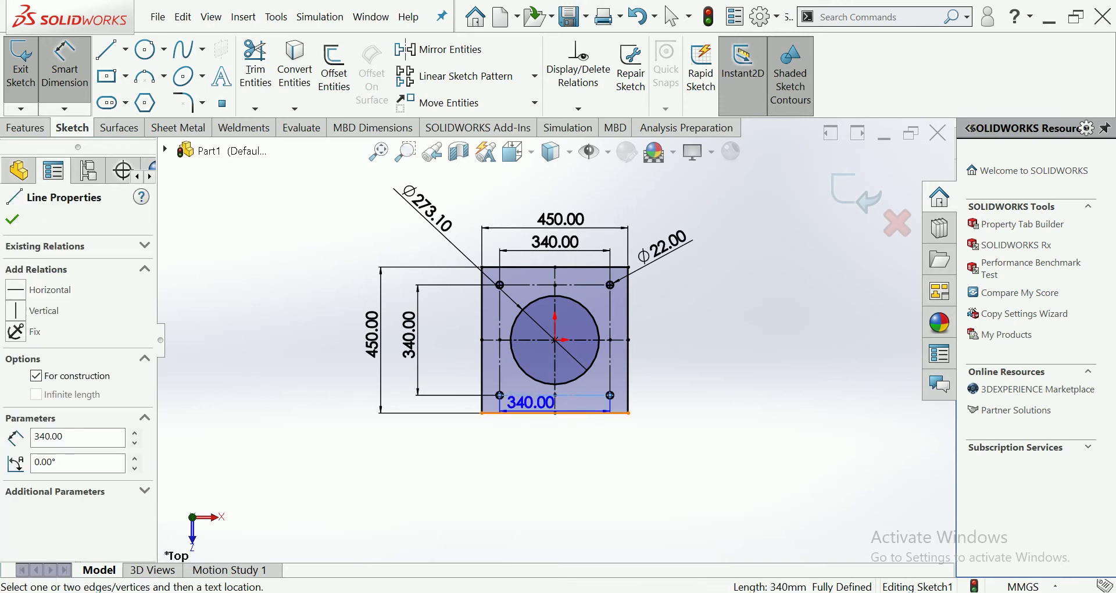
left_click(512, 412)
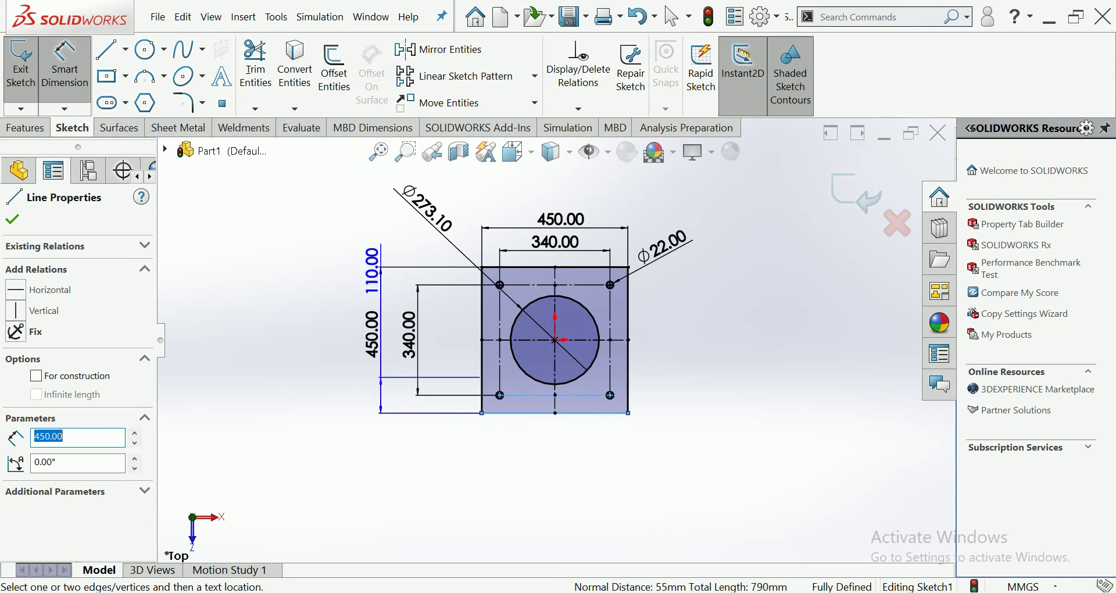
key("Escape")
key("Escape")
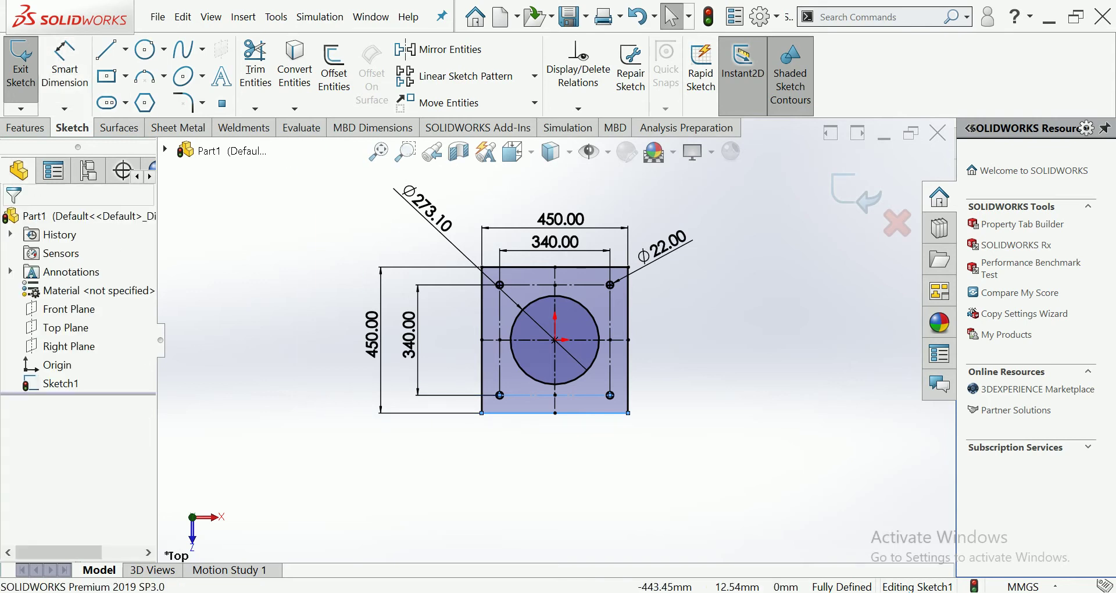
double_click(409, 334)
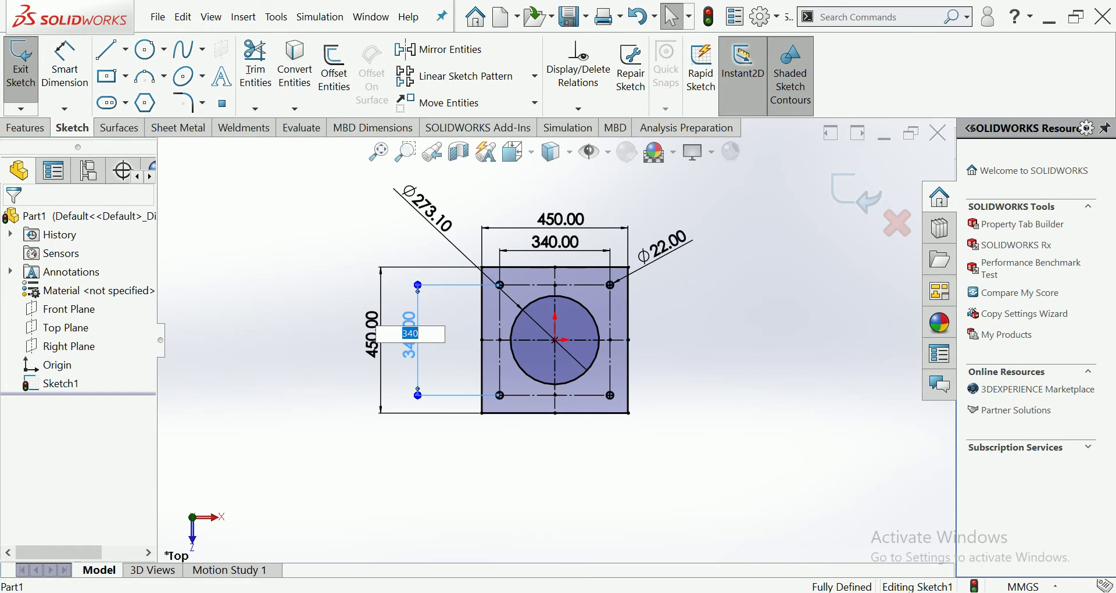
type("350")
key("Return")
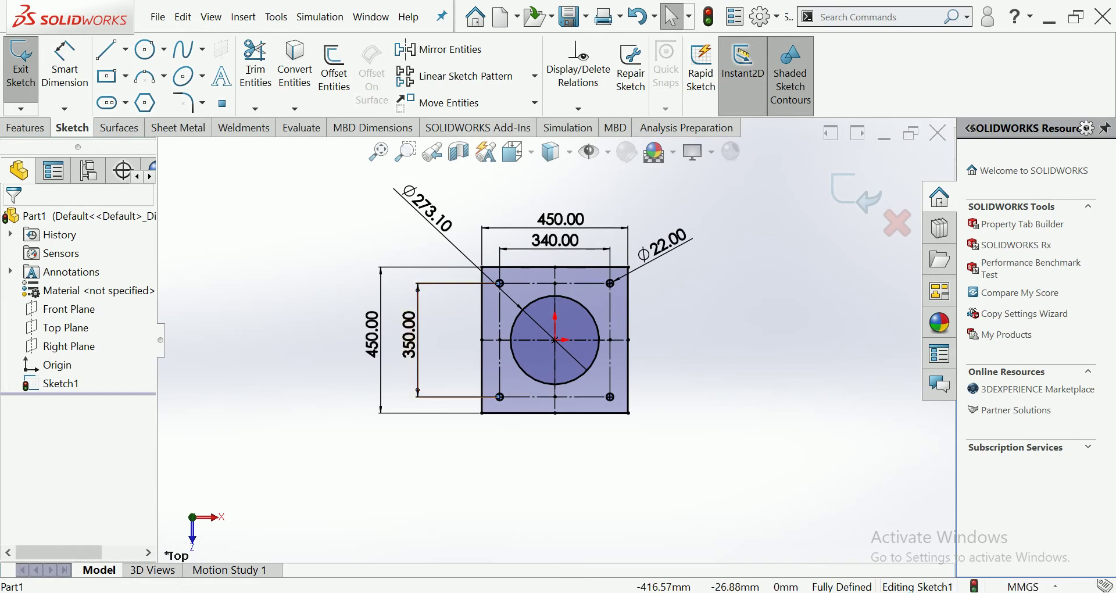
double_click(555, 240)
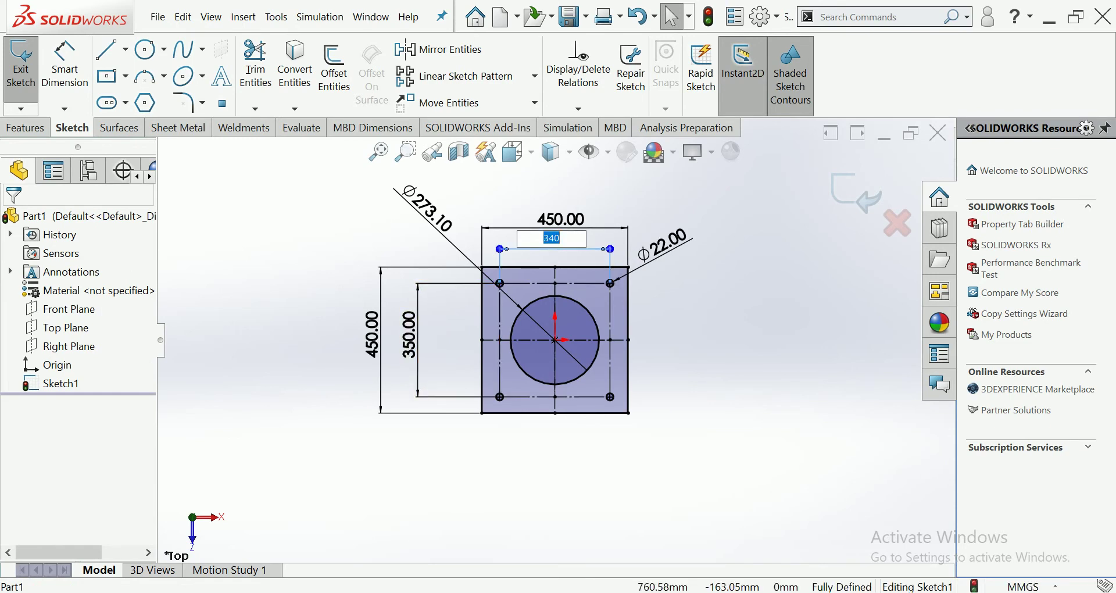
type("350")
key("Return")
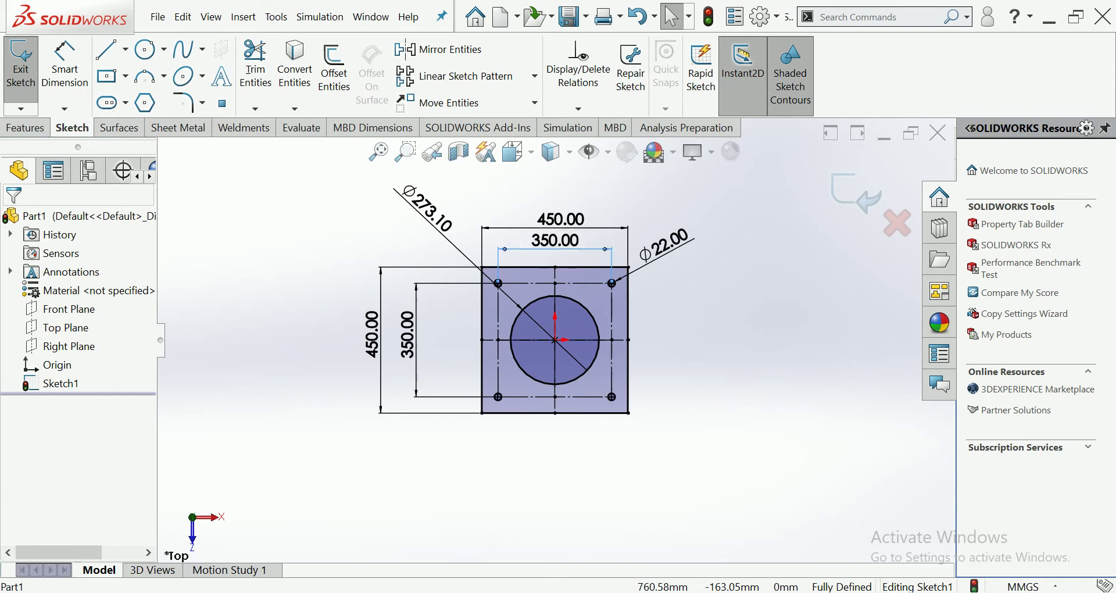
key("Escape")
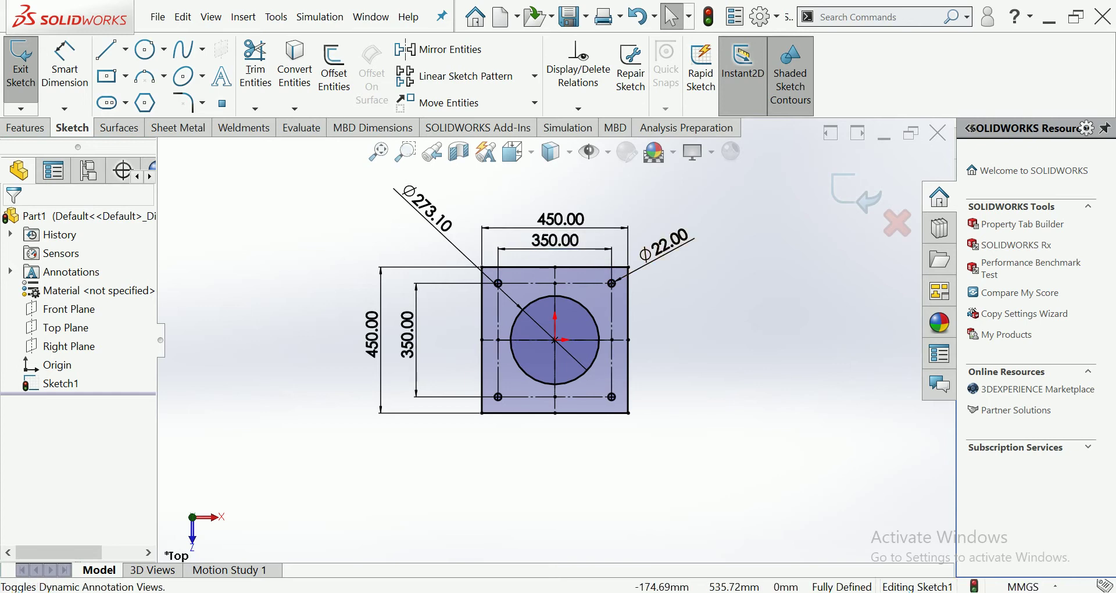
left_click(24, 127)
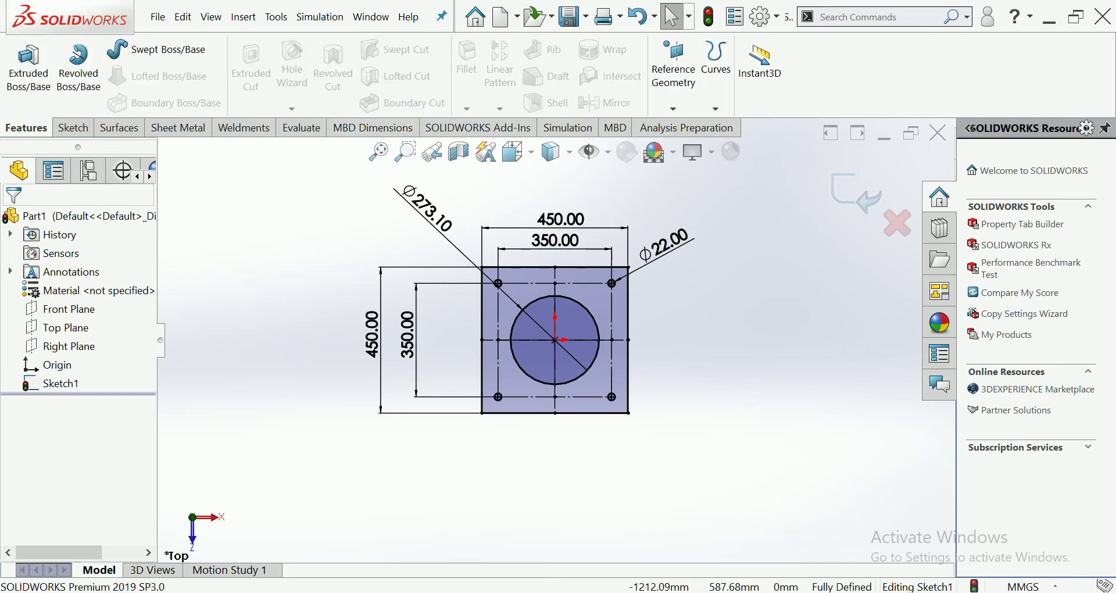
Boss-extrude the plate sketch to a 16 mm depth.
left_click(28, 67)
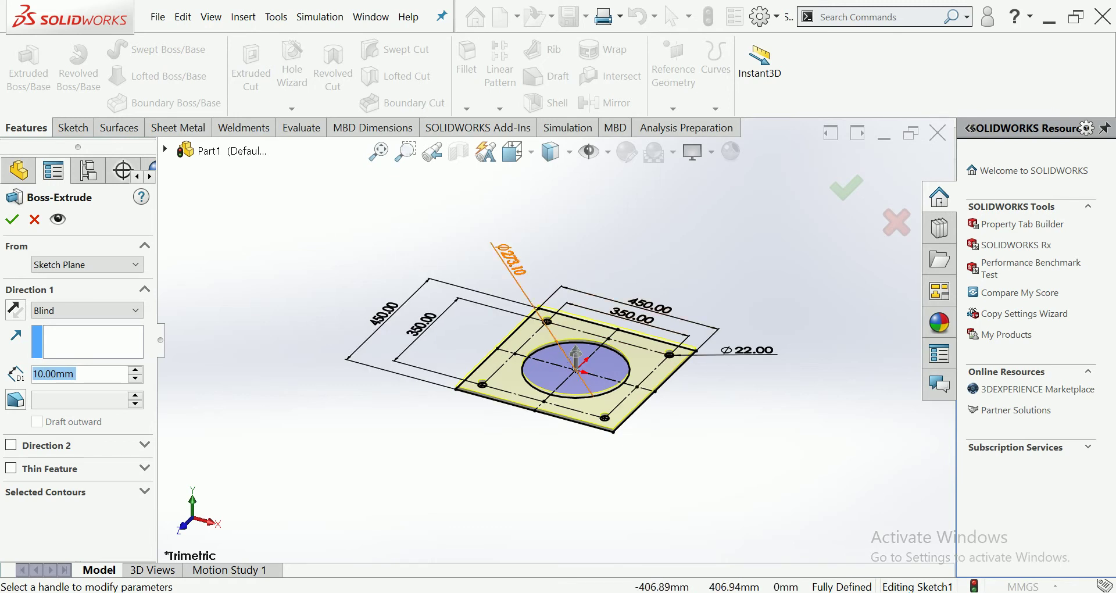
left_click(512, 259)
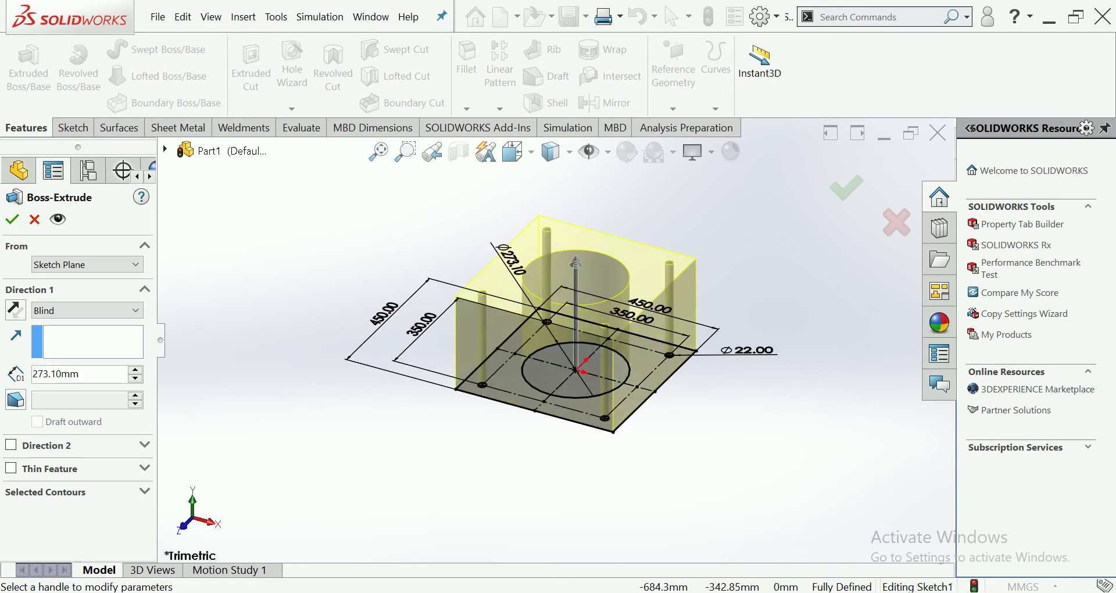
double_click(55, 374)
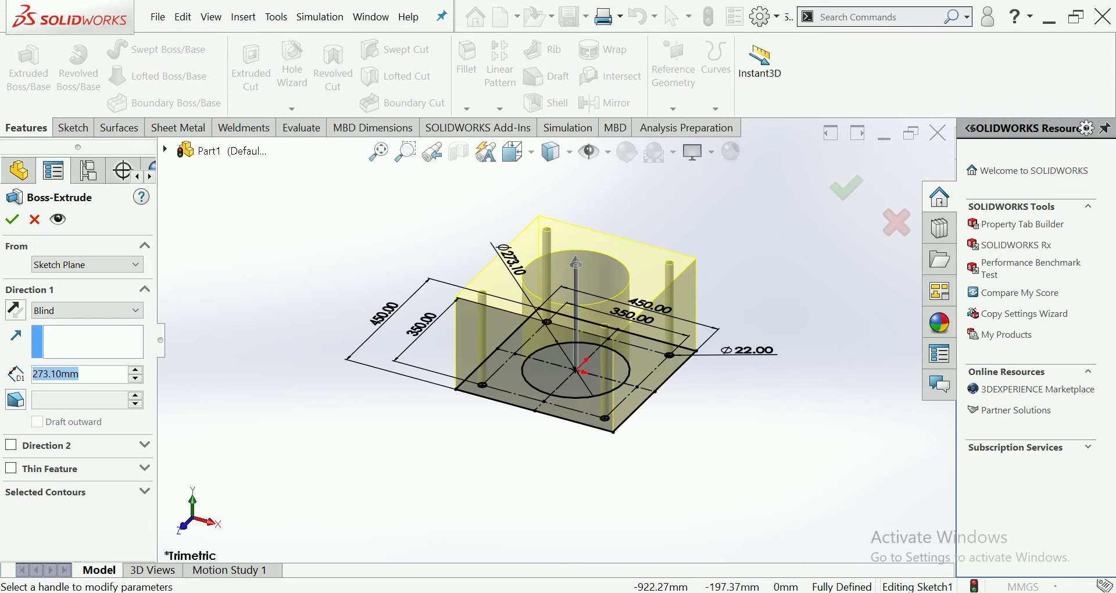
type("16")
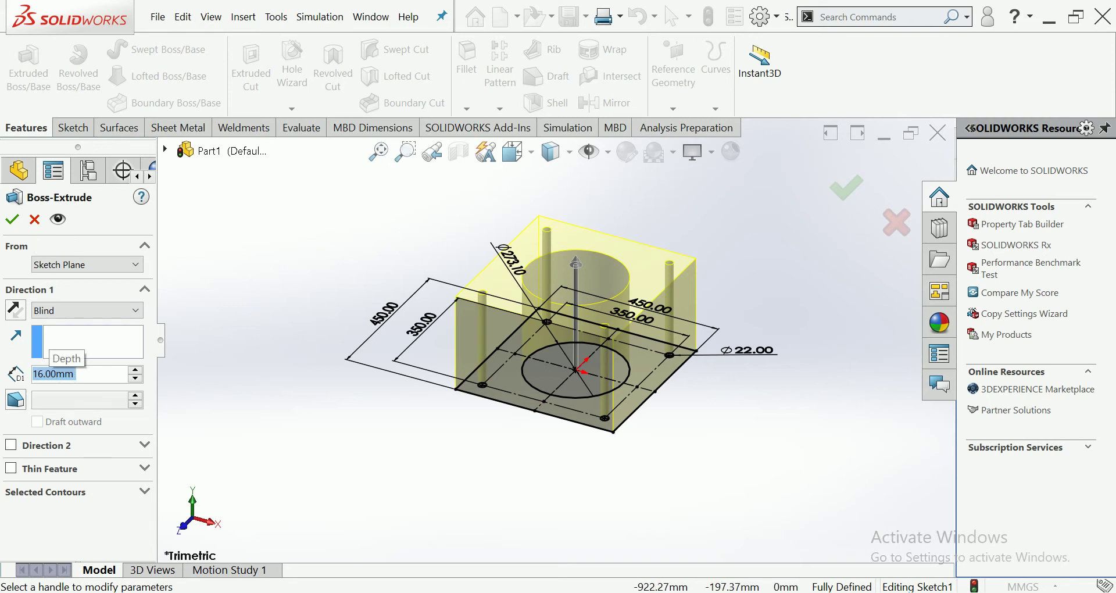
key("Return")
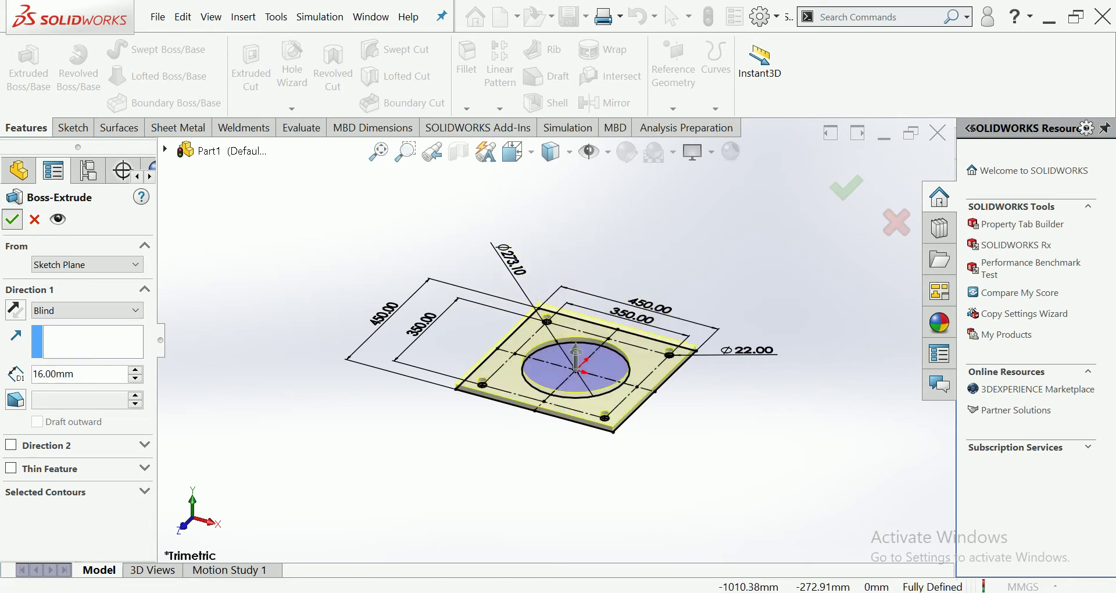
key("Return")
left_click(558, 324)
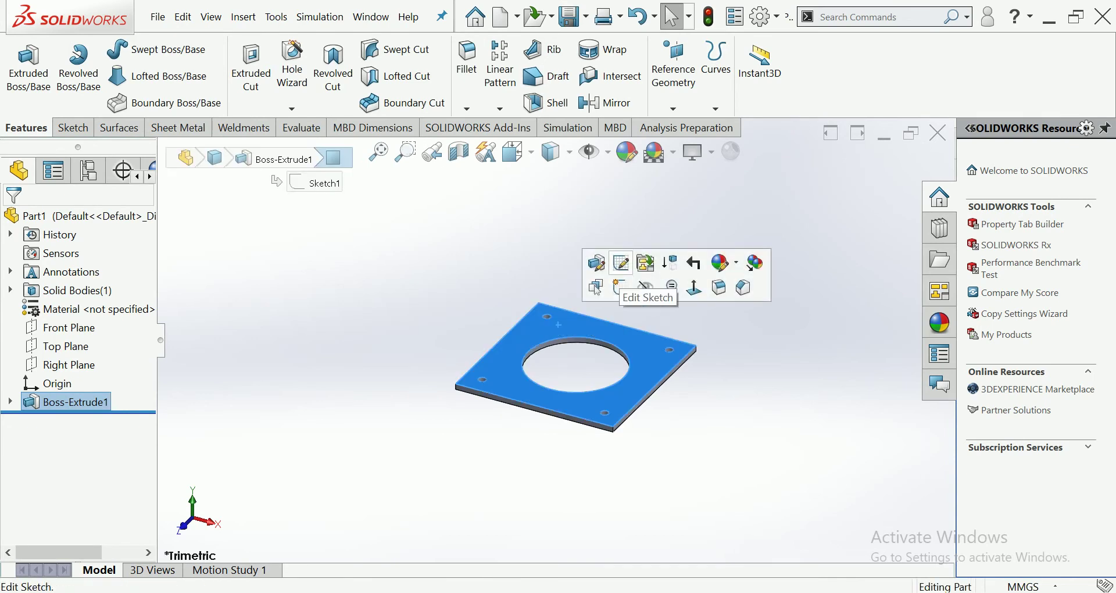
Edit the plate sketch, change the Ø273.10 centre hole to Ø150, and rebuild.
left_click(631, 282)
double_click(510, 260)
type("150")
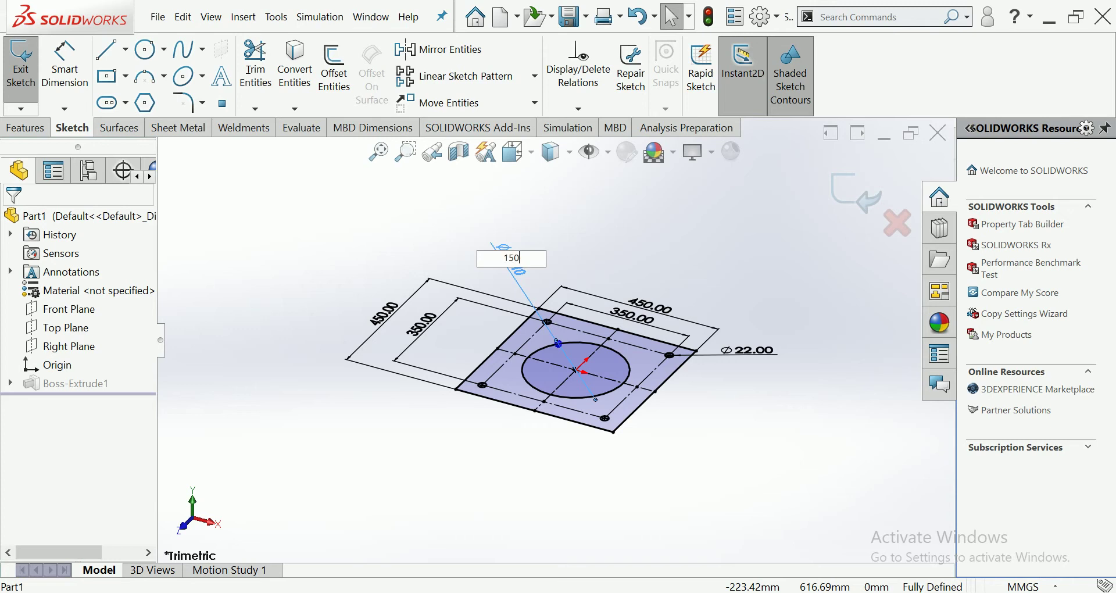
key("Return")
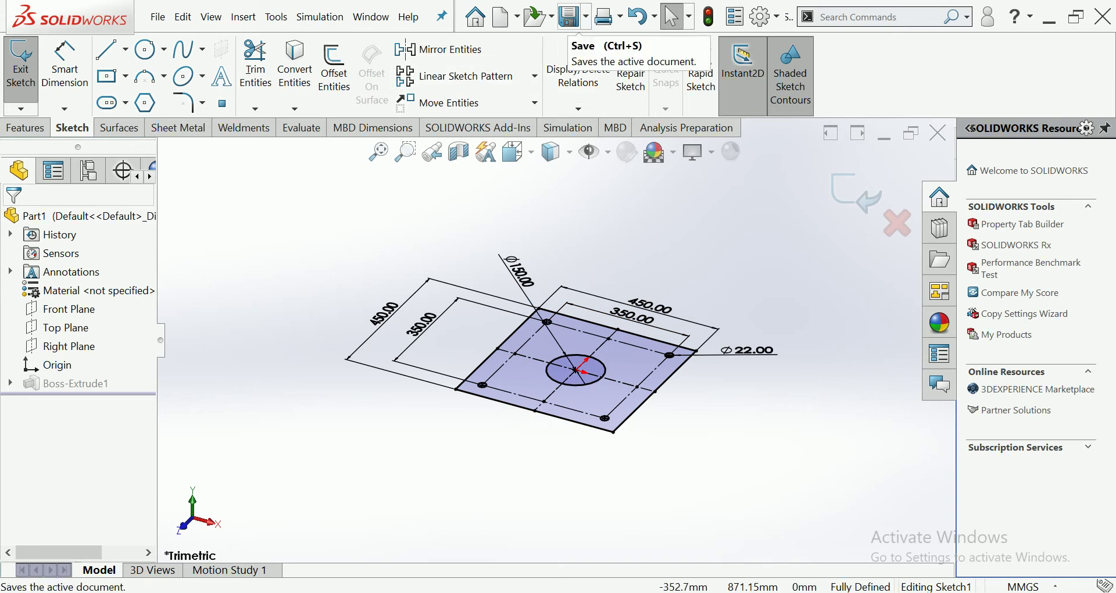
left_click(568, 16)
left_click(569, 16)
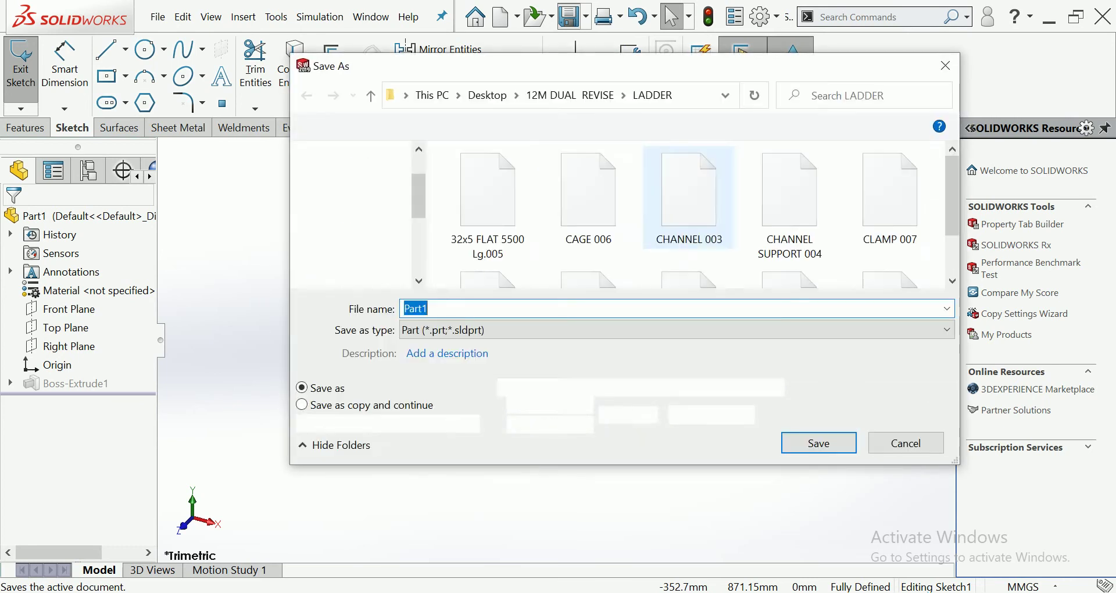
key("Escape")
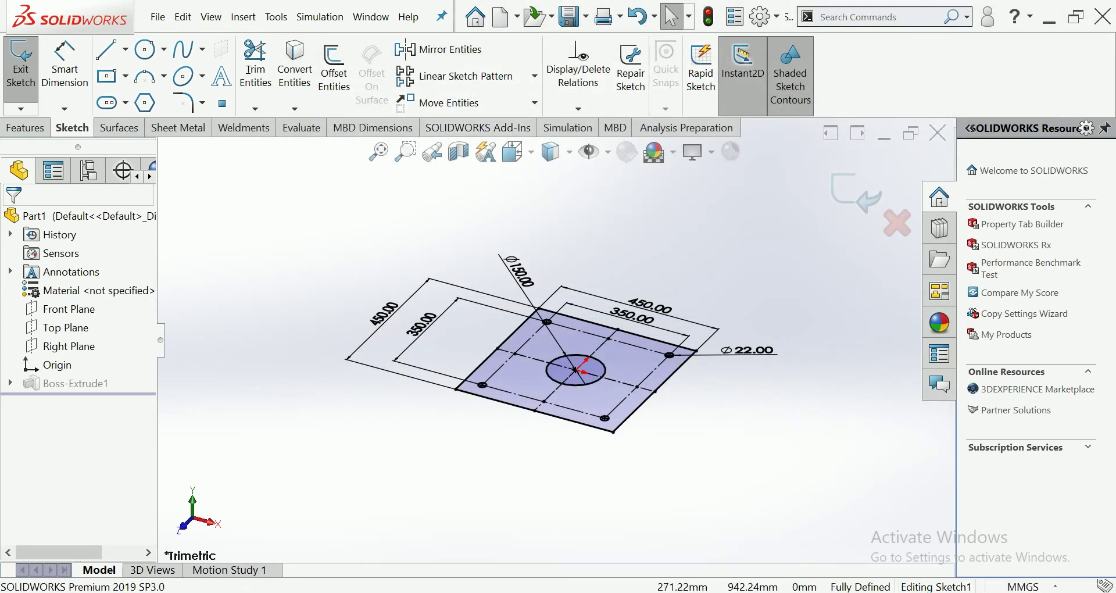
left_click(856, 193)
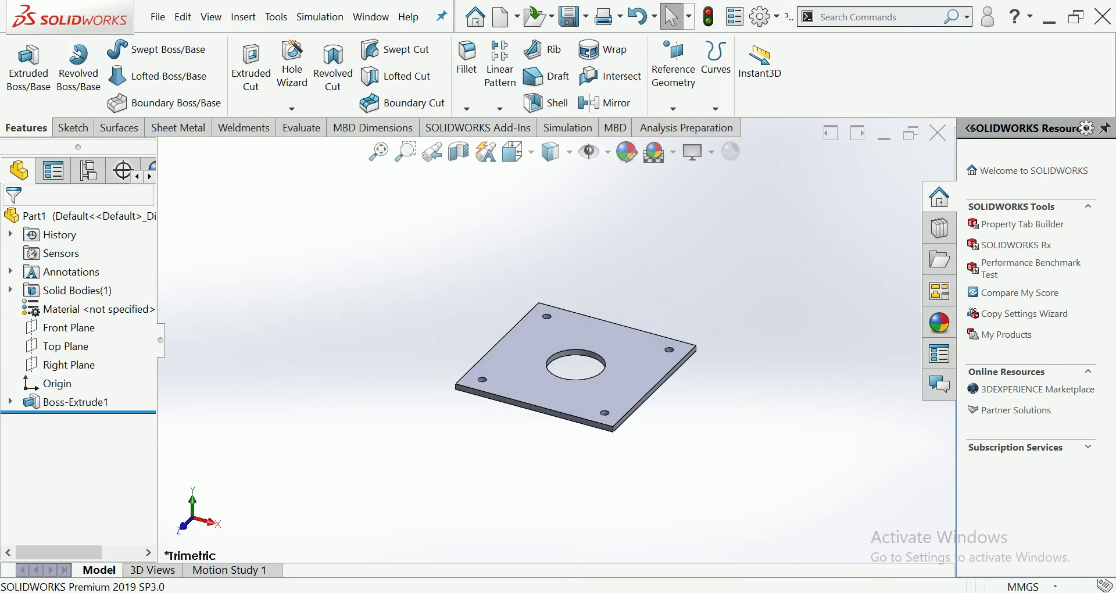
Create and open a new 15mms folder on the Desktop in the save dialog.
left_click(569, 16)
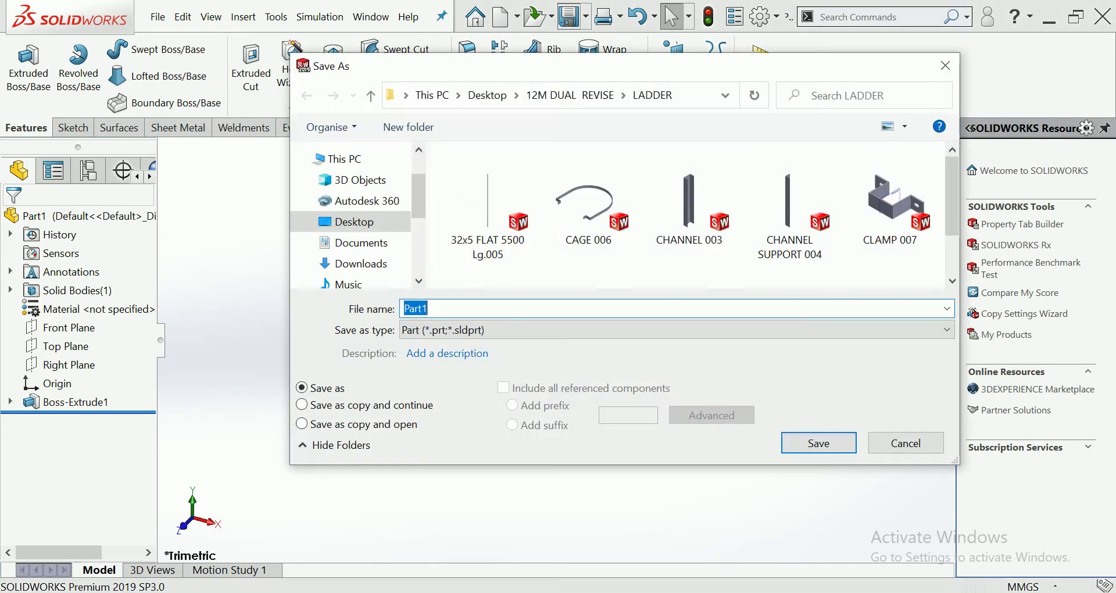
left_click(354, 222)
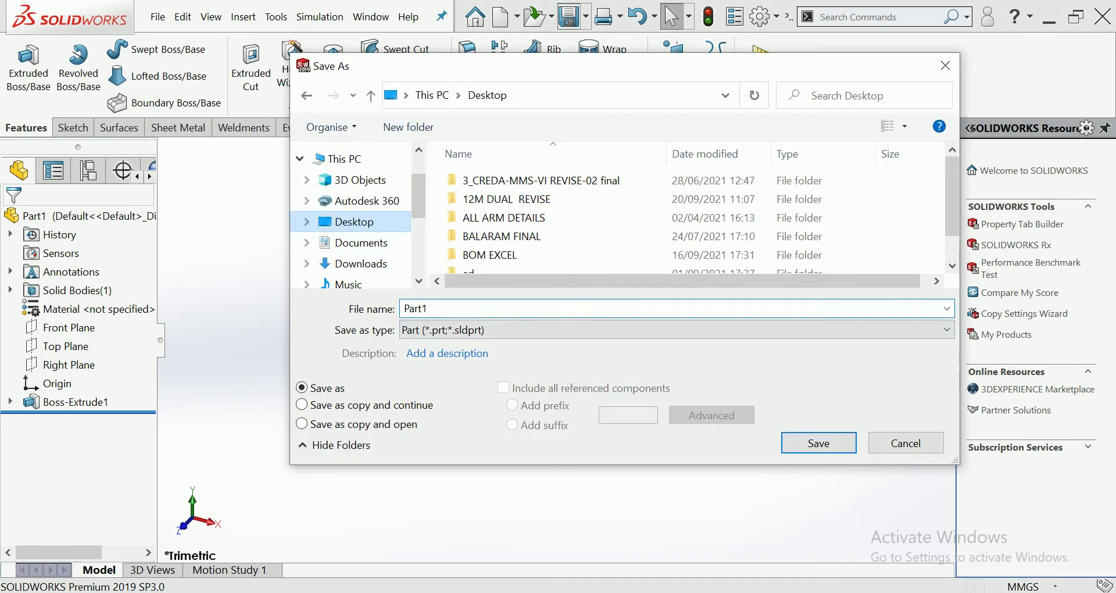
left_click(408, 127)
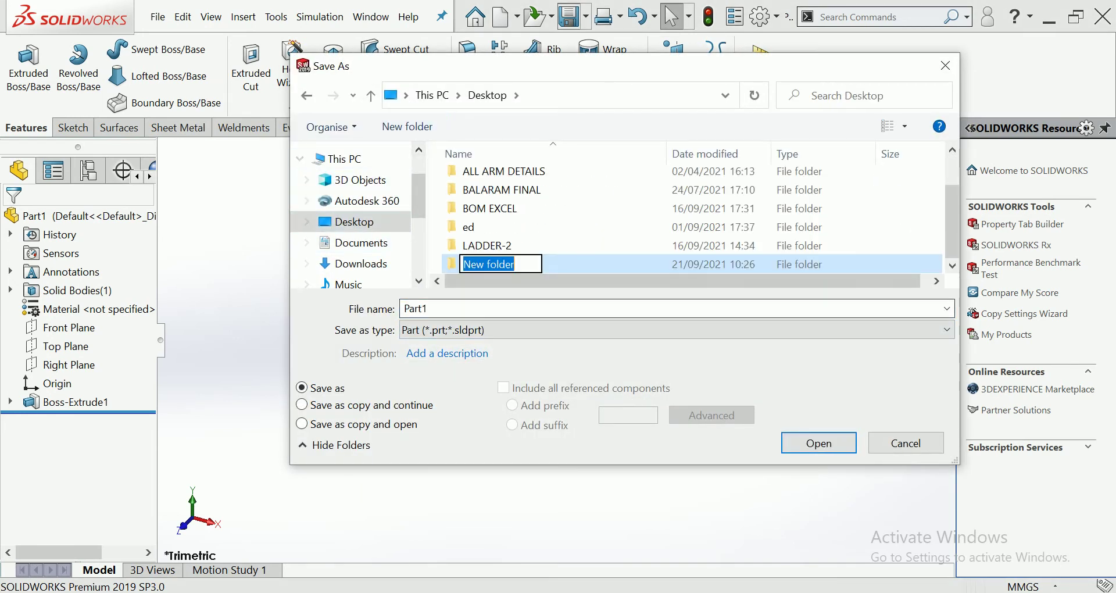
type("15mms")
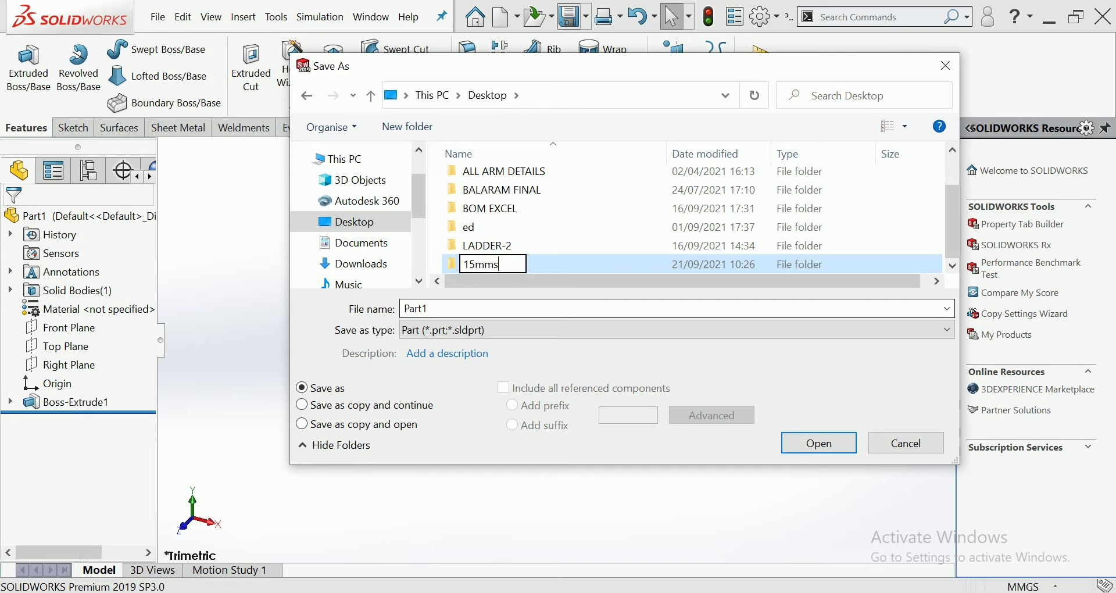
key("Return")
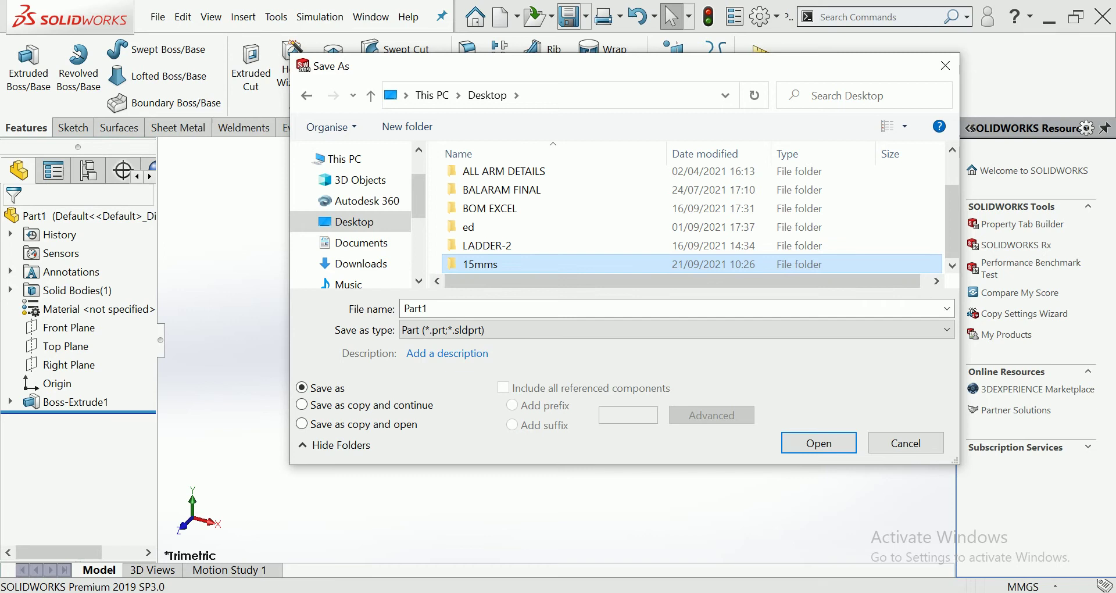
key("Return")
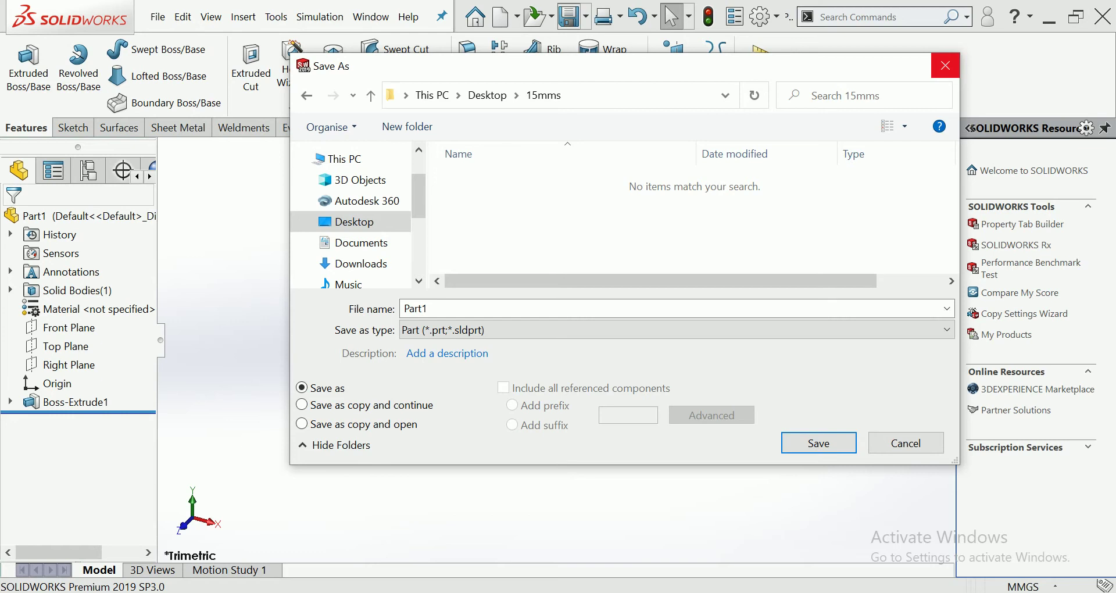
Save the part as BP in the 15mms folder and close it.
left_click(416, 308)
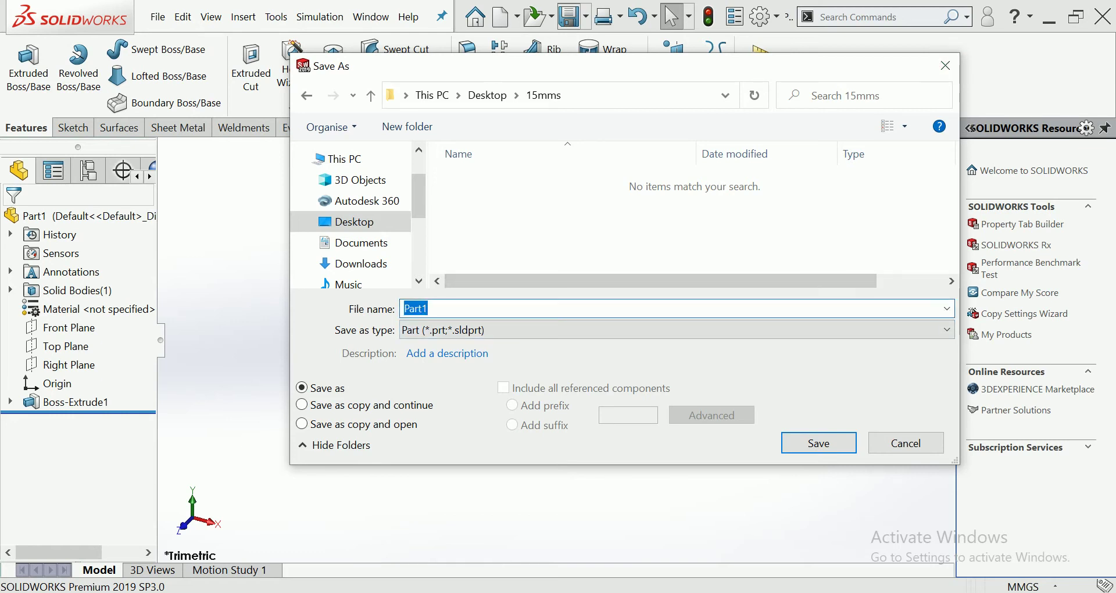
type("b")
double_click(410, 308)
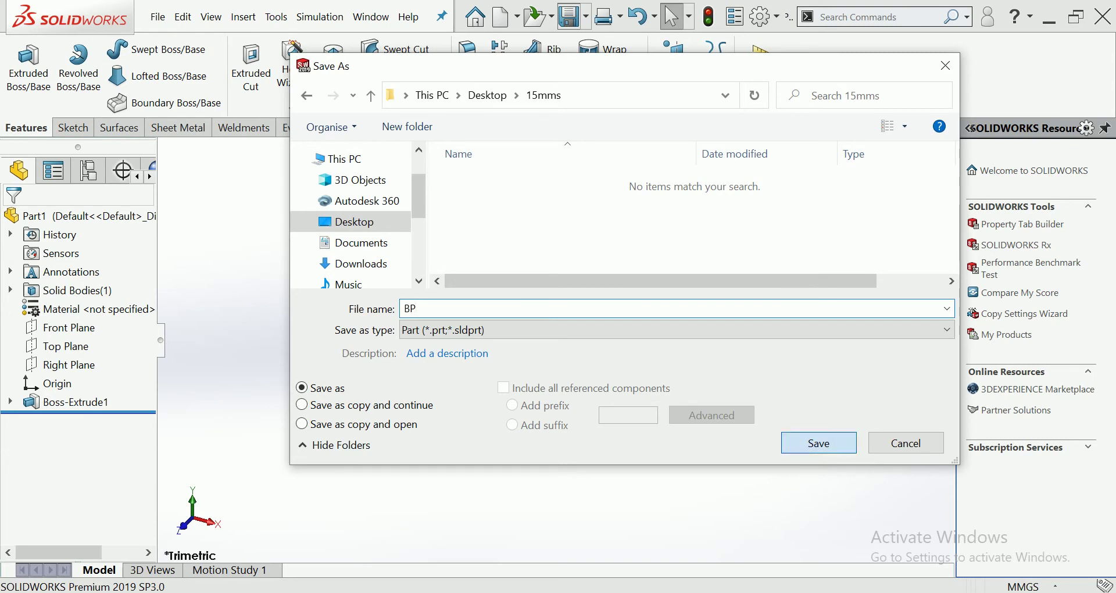
key("Return")
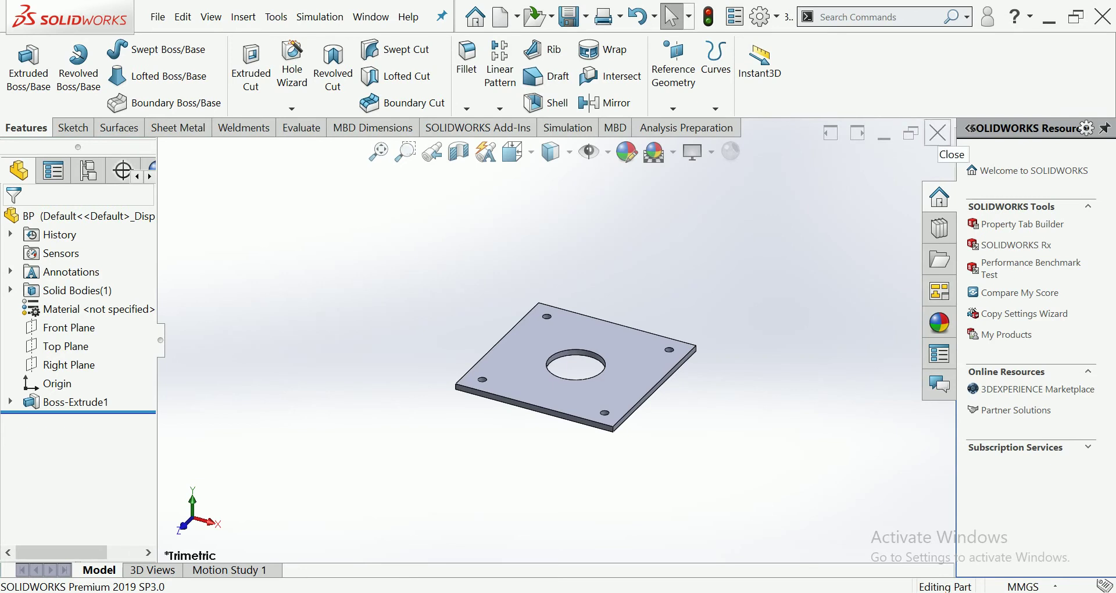
left_click(938, 134)
Start a new part and sketch a circle at the origin on the Top Plane.
left_click(338, 16)
left_click(574, 461)
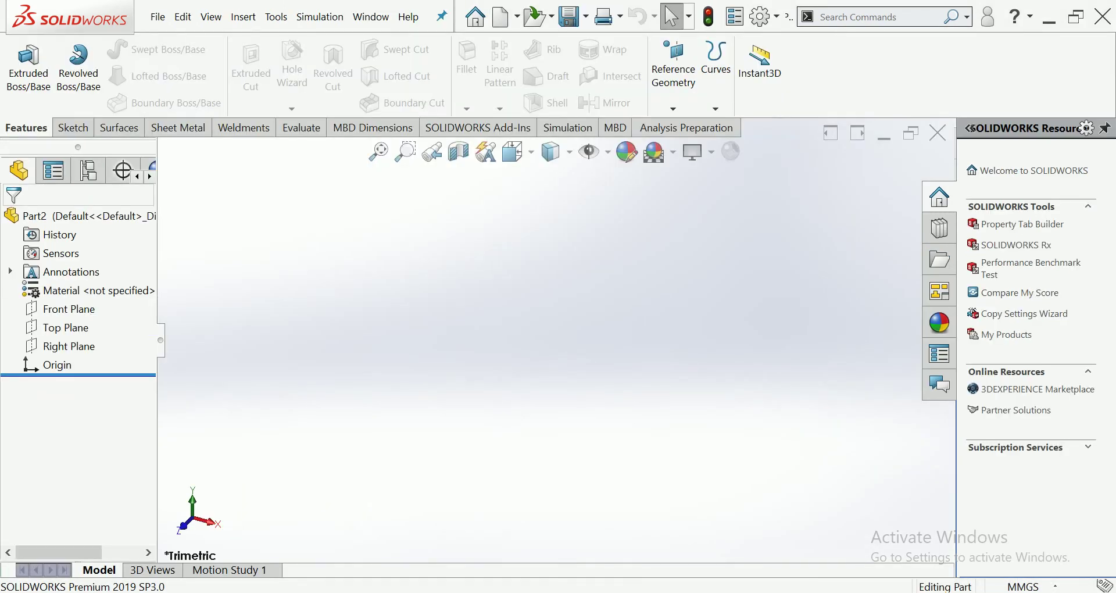
left_click(65, 327)
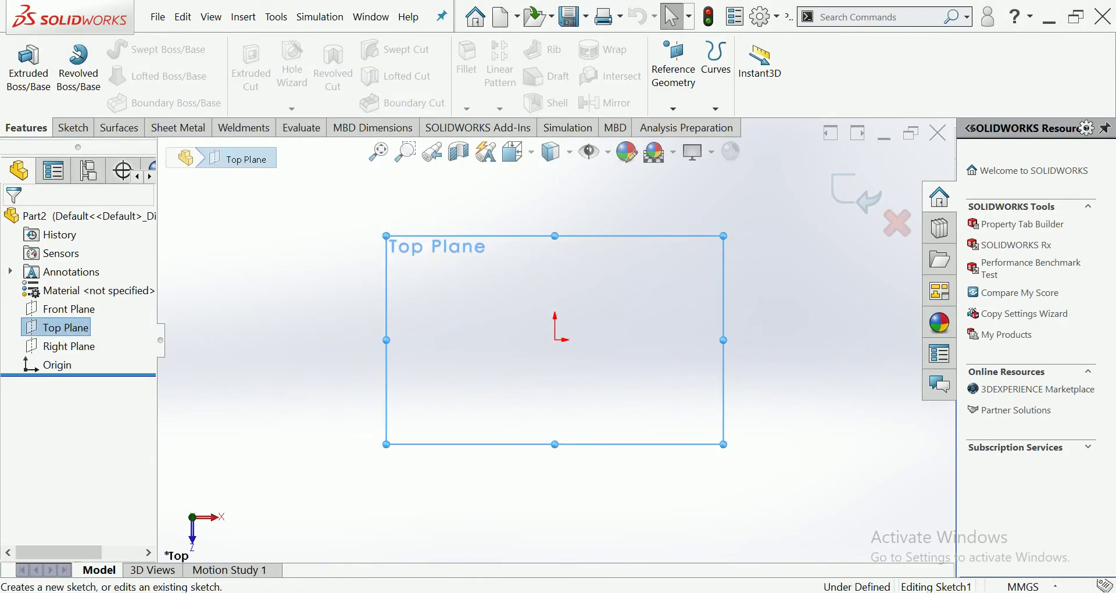
left_click(145, 49)
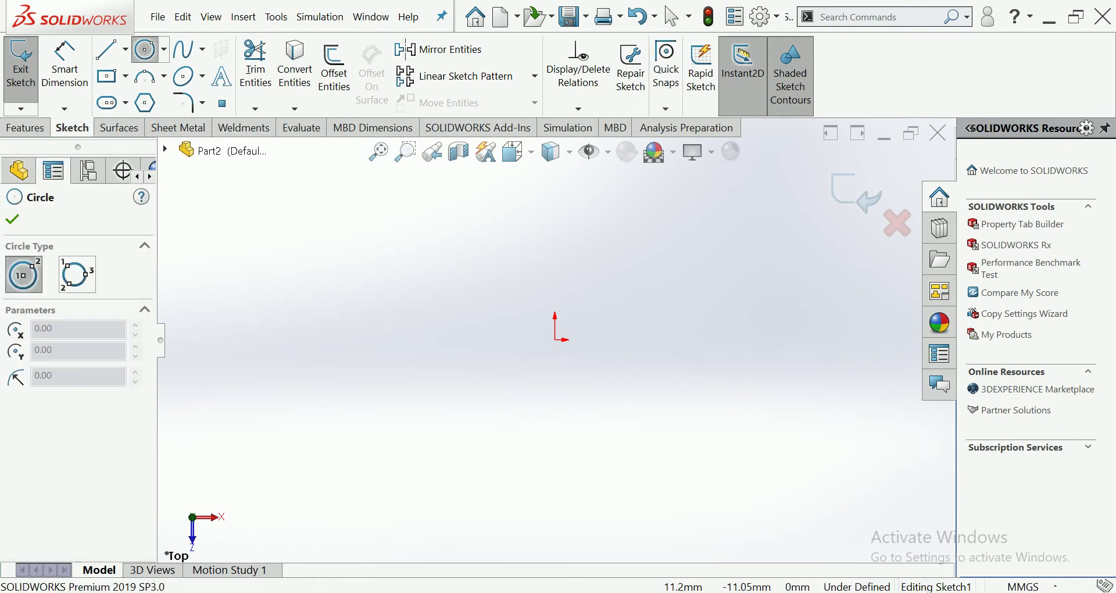
left_click(555, 340)
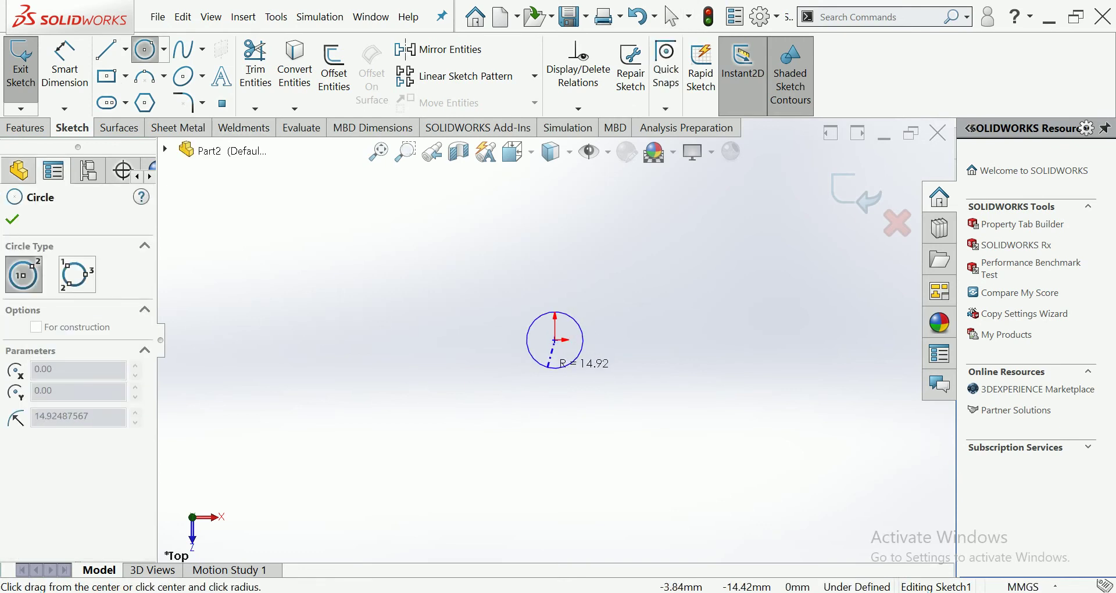
left_click(581, 365)
Dimension the circle's diameter to 273.10 mm.
left_click(65, 64)
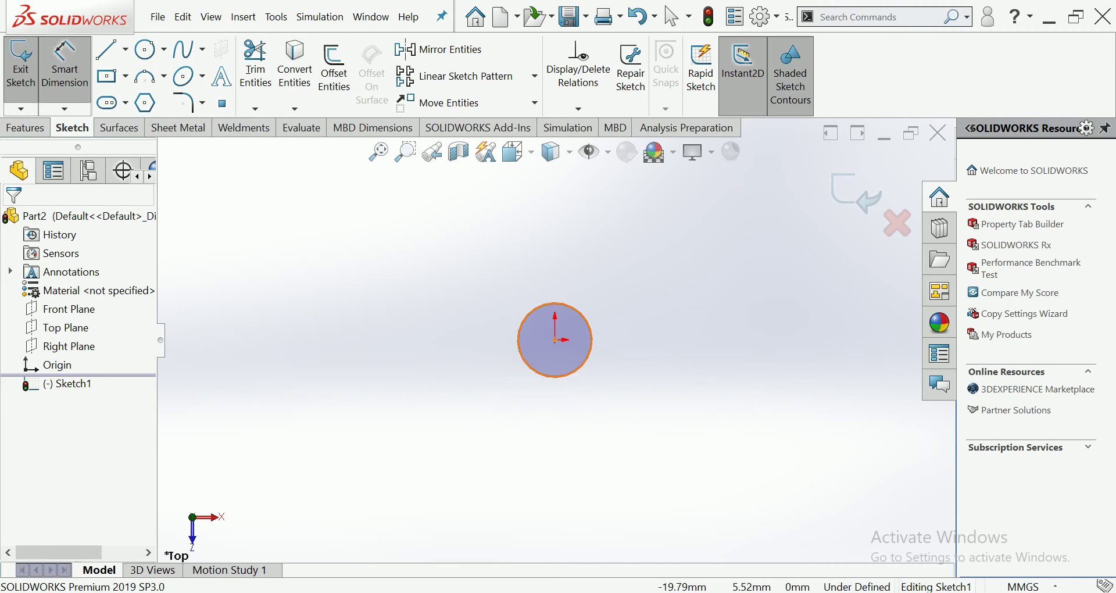
left_click(520, 326)
left_click(483, 317)
left_click(482, 381)
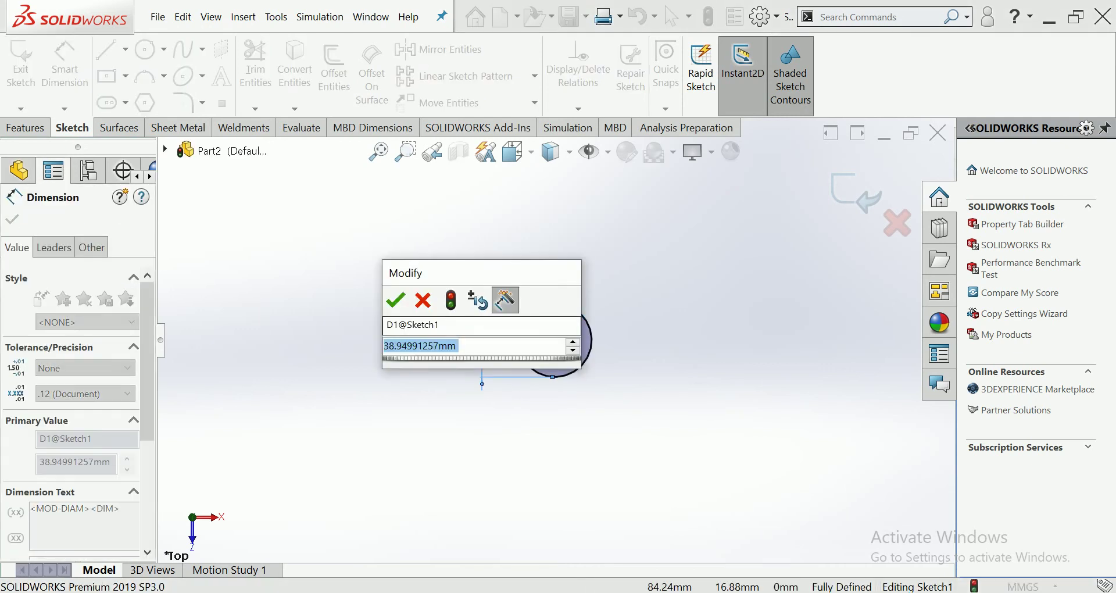
type("27")
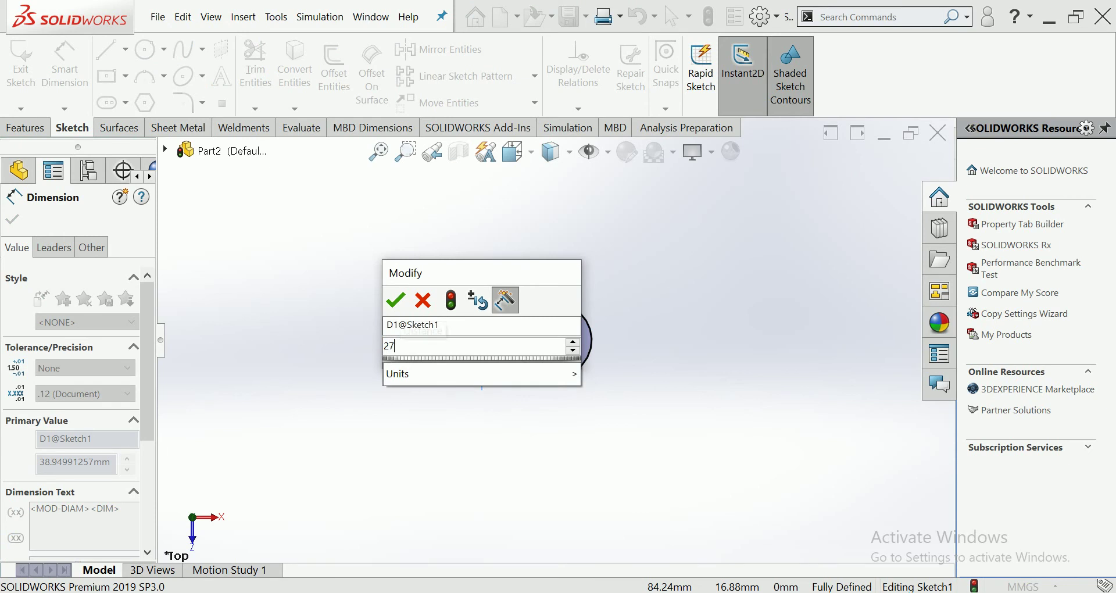
type("3.10")
key("Return")
key("Escape")
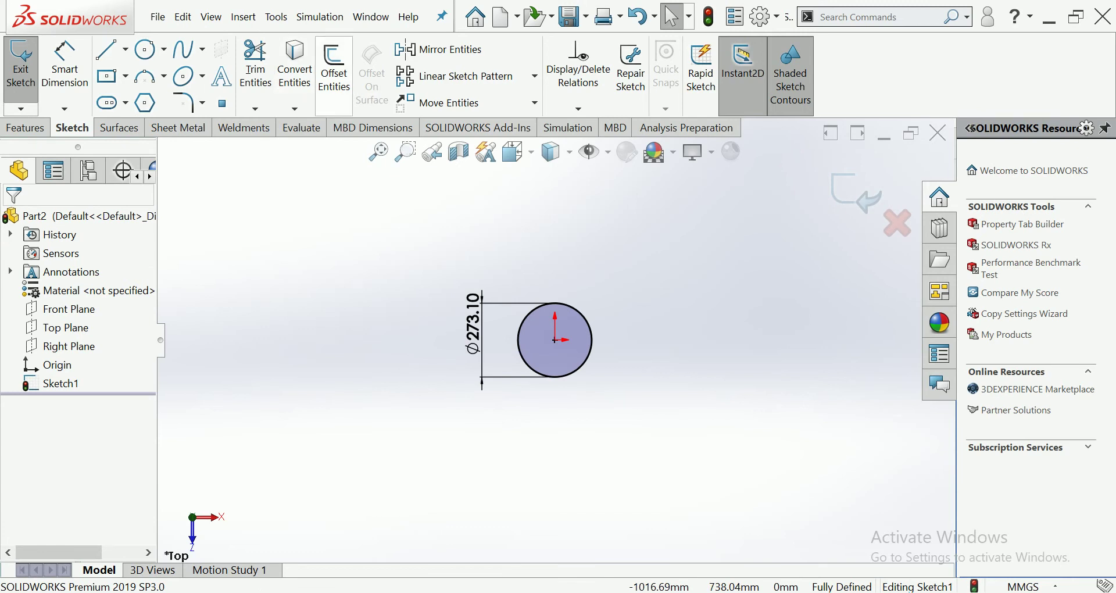
left_click(25, 128)
Extrude the Ø273.10 circle symmetrically about the sketch plane to 1200 mm.
left_click(28, 67)
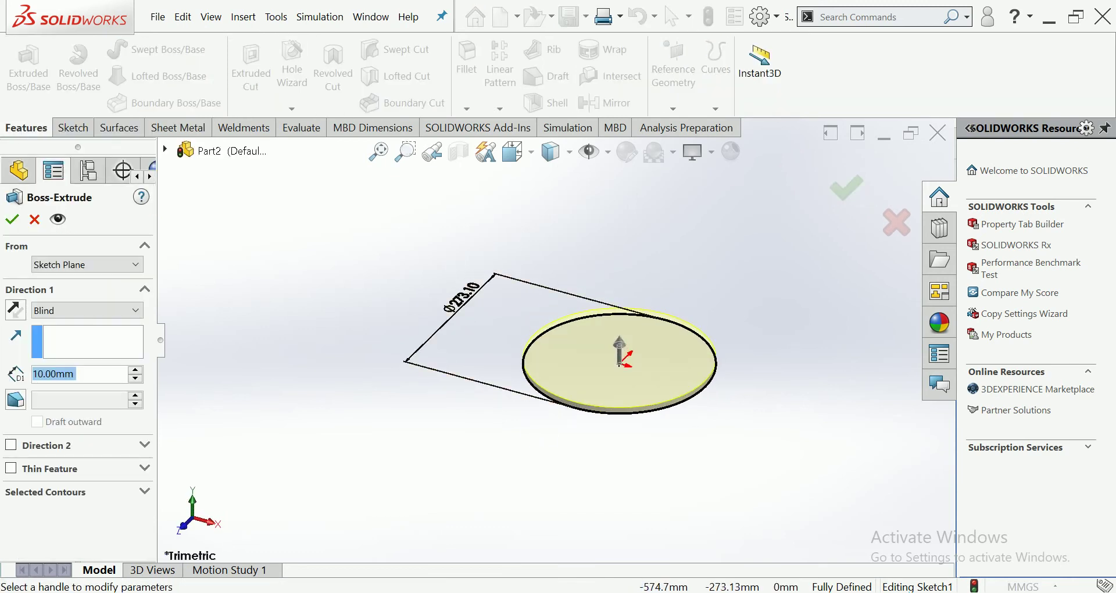
left_click(87, 311)
left_click(58, 387)
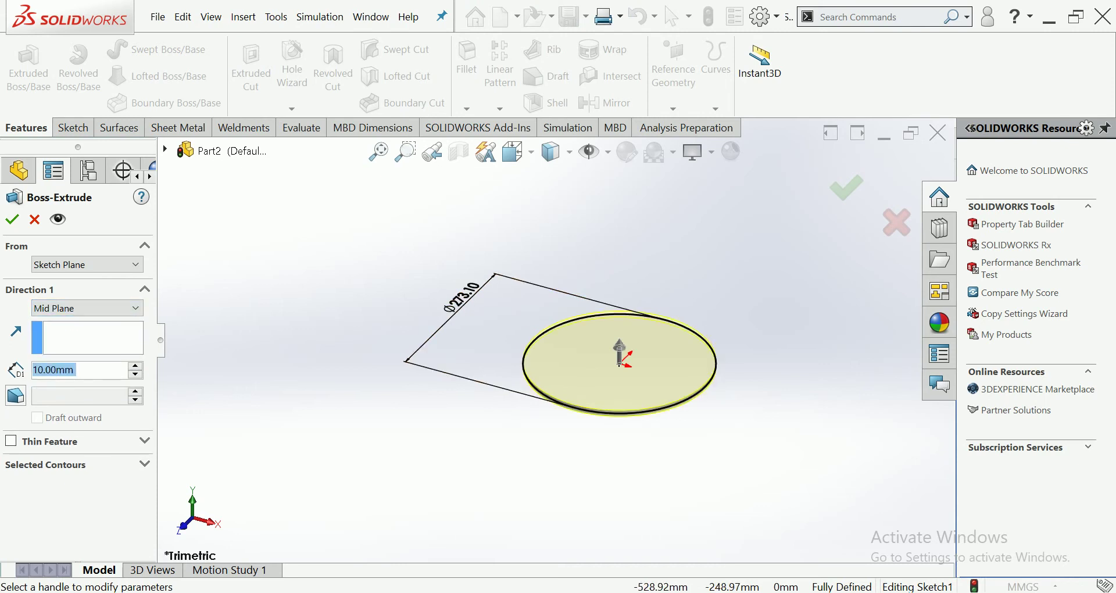
type("1200")
key("Return")
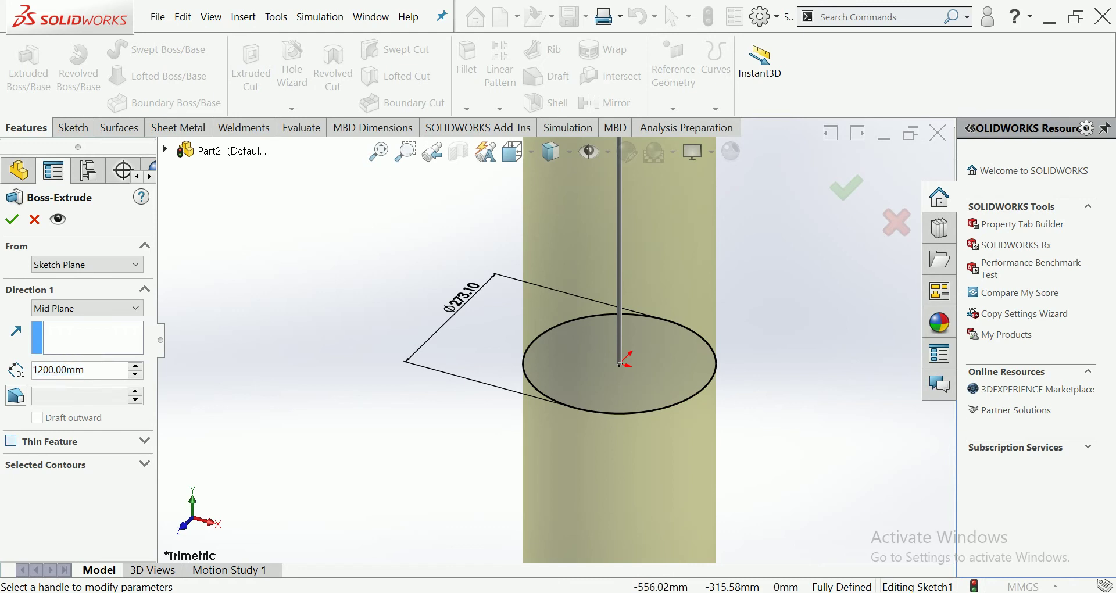
Make the extrusion thin-walled with a 3.80 mm wall inside the circle, and accept it.
left_click(10, 441)
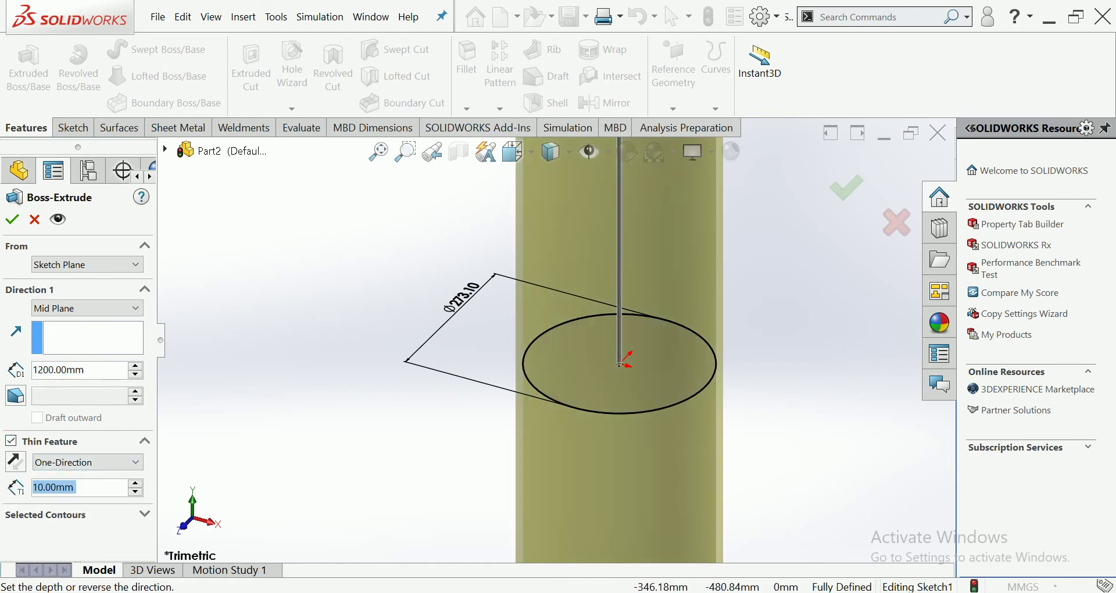
type("3.8")
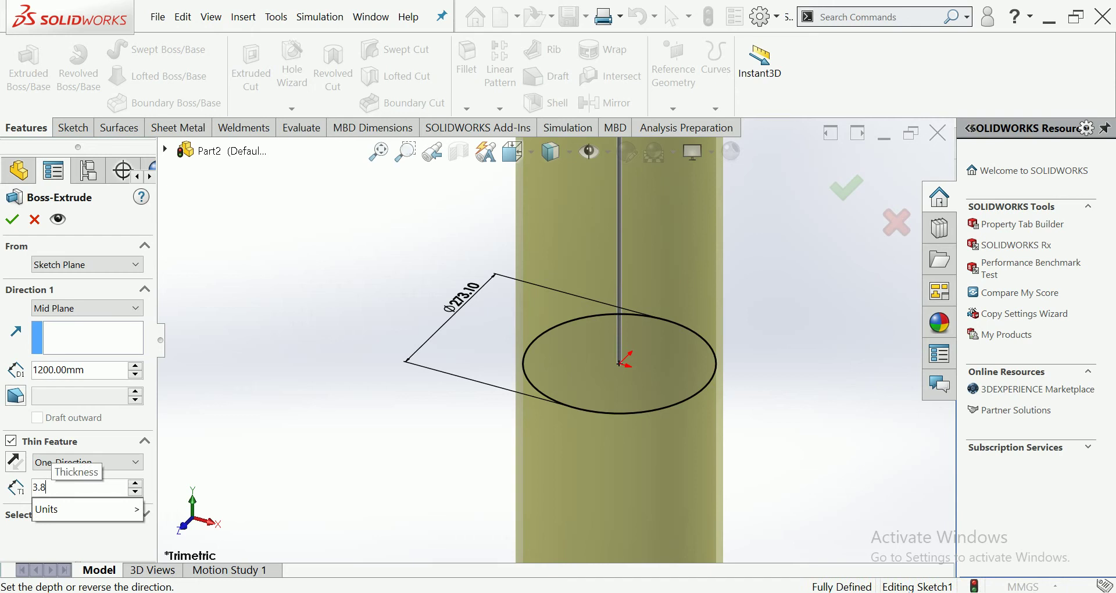
key("Return")
scroll(619, 365, "up", 4)
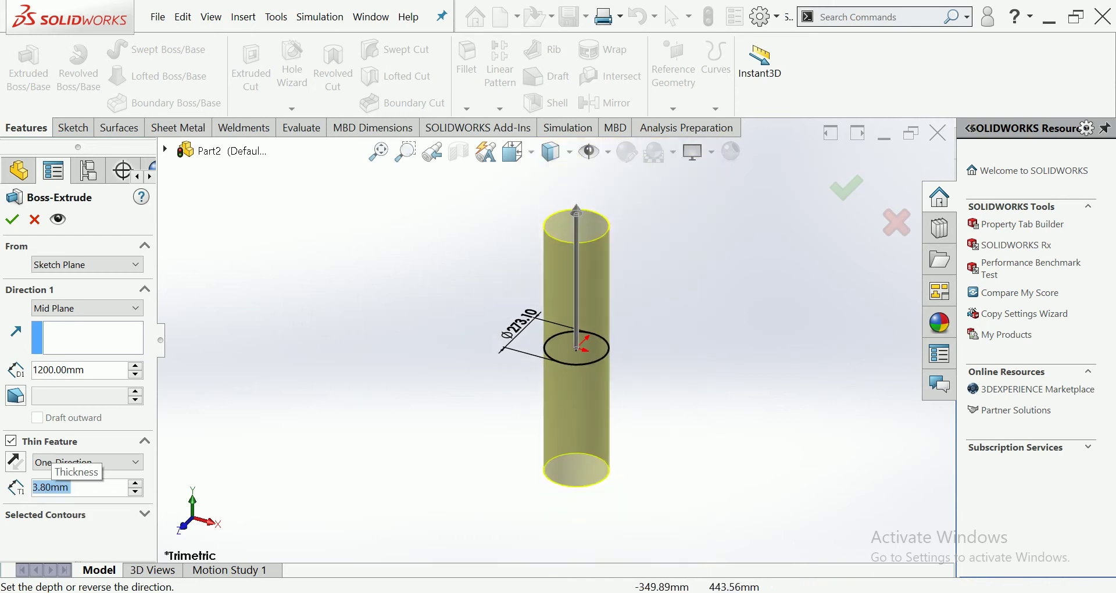
scroll(565, 344, "up", 3)
left_click(515, 151)
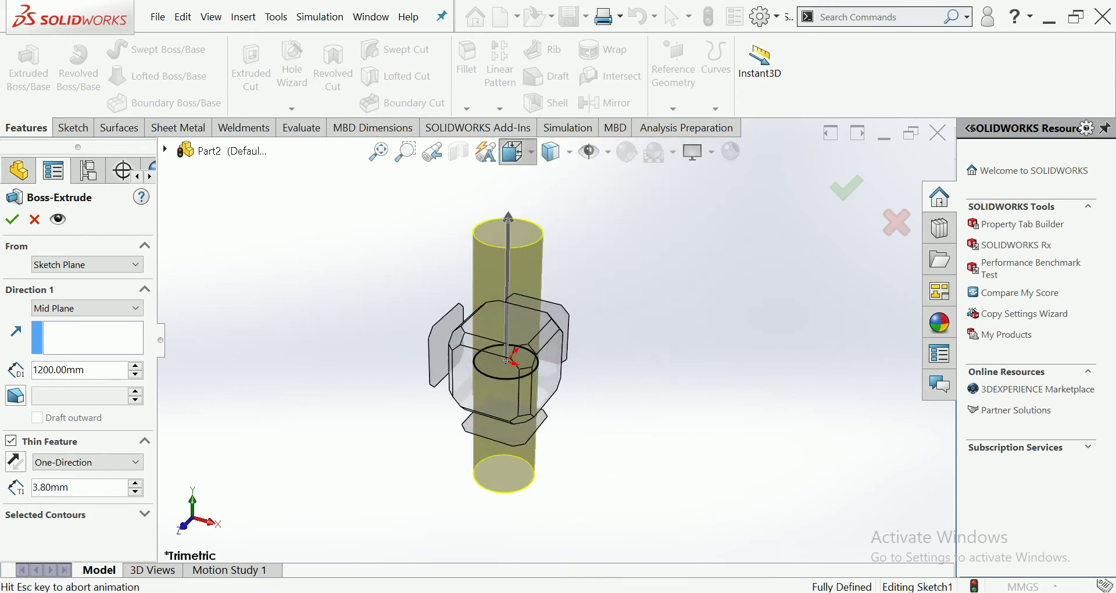
left_click(542, 201)
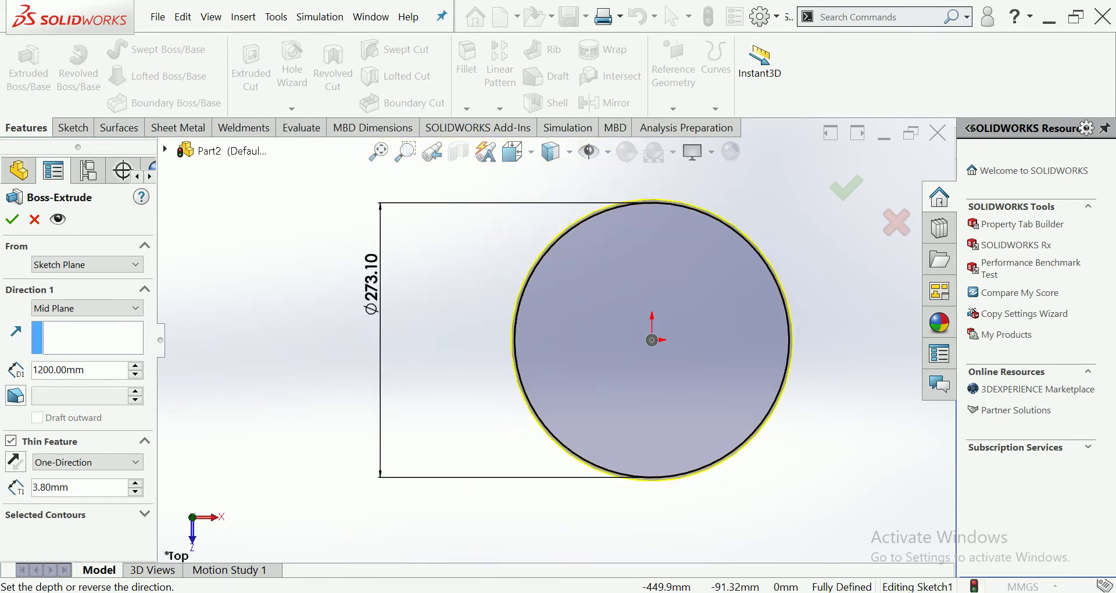
left_click(15, 461)
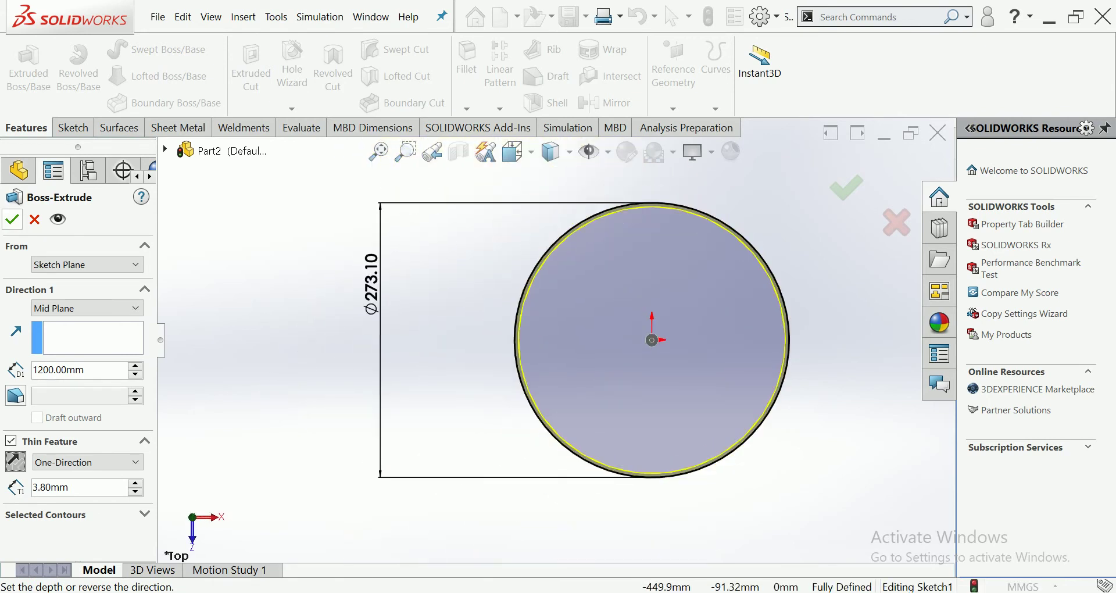
left_click(12, 220)
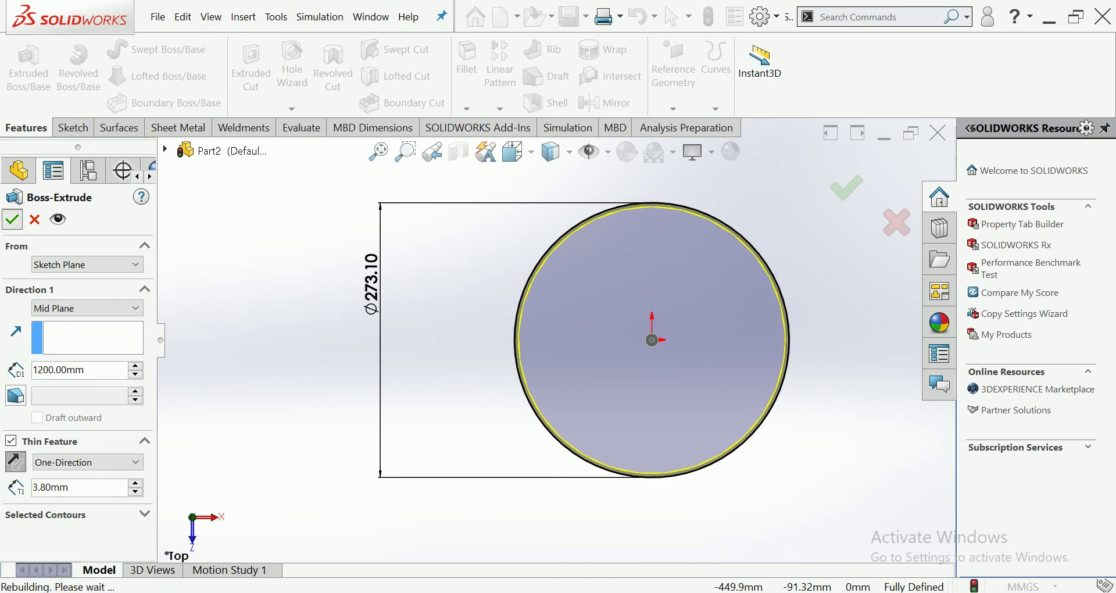
key("ctrl+1")
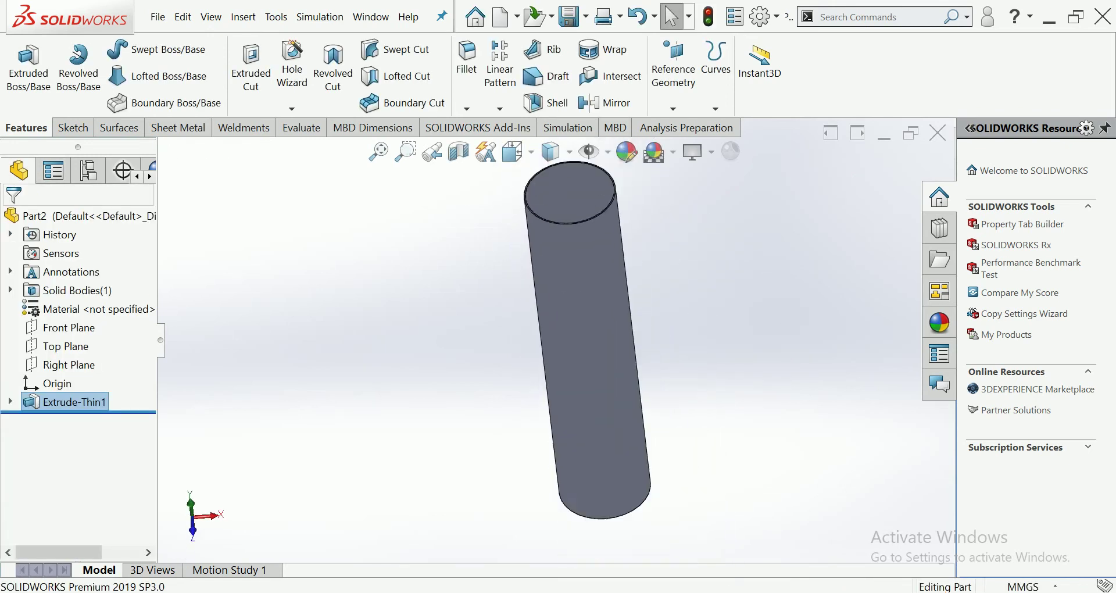
Save the tube part as PIPE in the 15mms folder and close its window.
key("Escape")
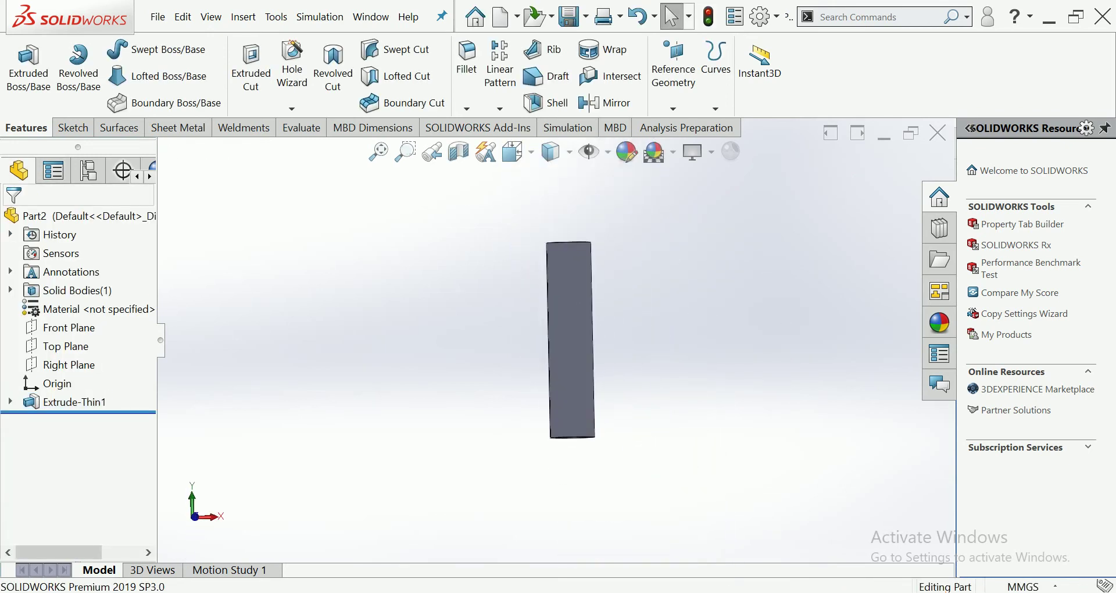
mouse_move(570, 338)
middle_mouse_down()
mouse_move(588, 326)
mouse_move(582, 302)
middle_mouse_up()
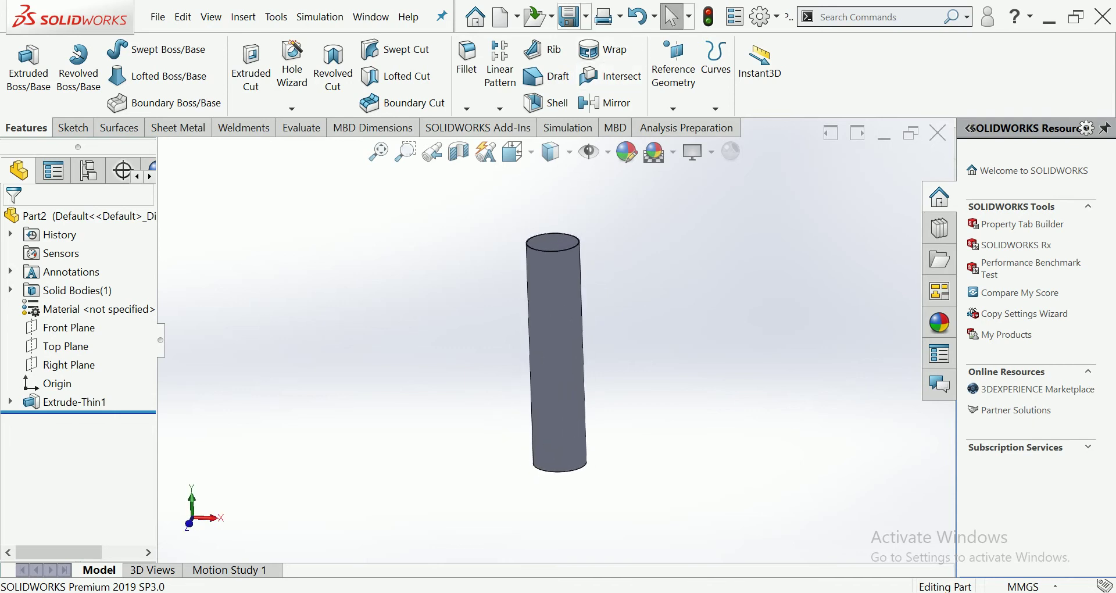
left_click(568, 18)
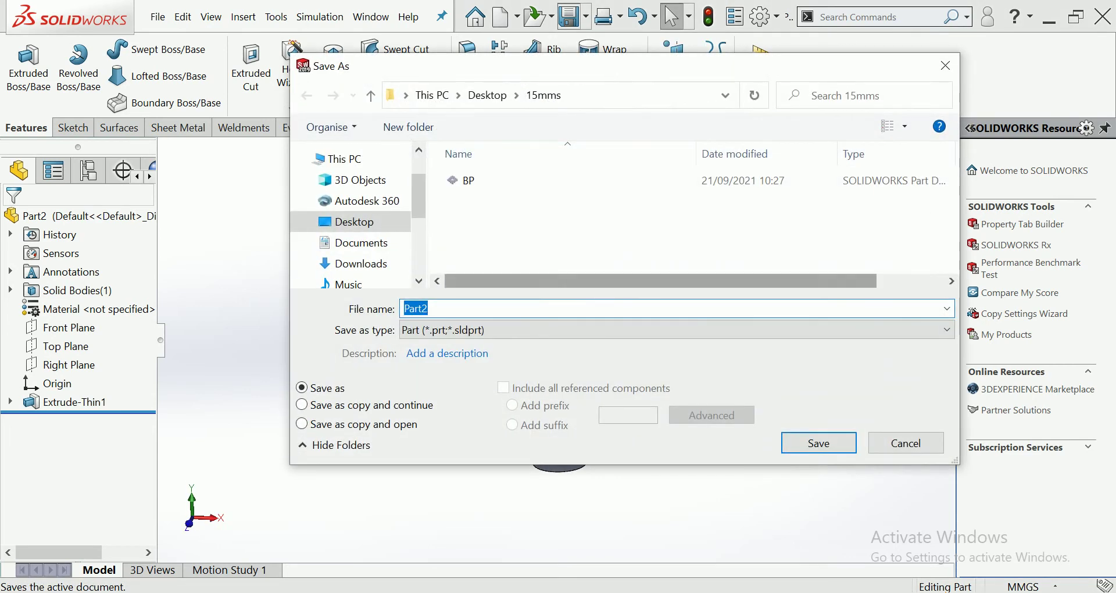
type("PIPE")
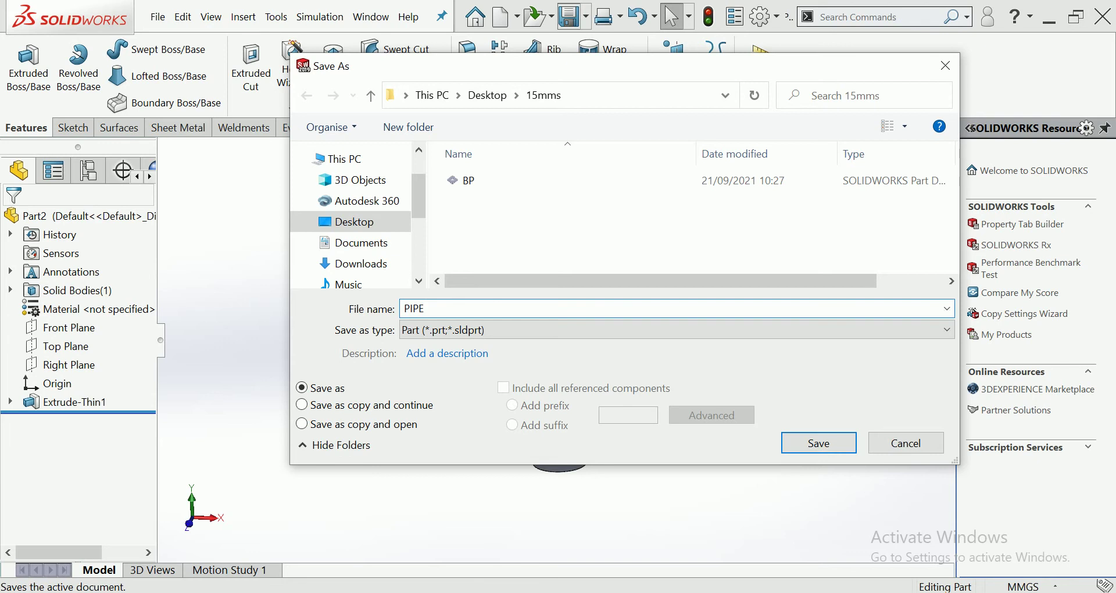
left_click(819, 443)
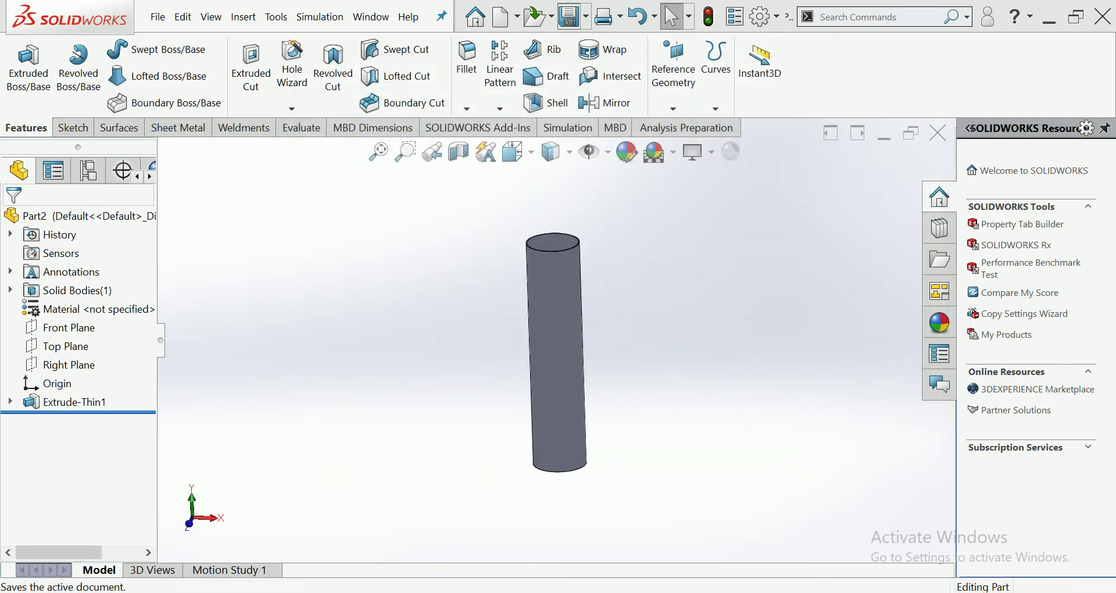
scroll(764, 272, "down", 2)
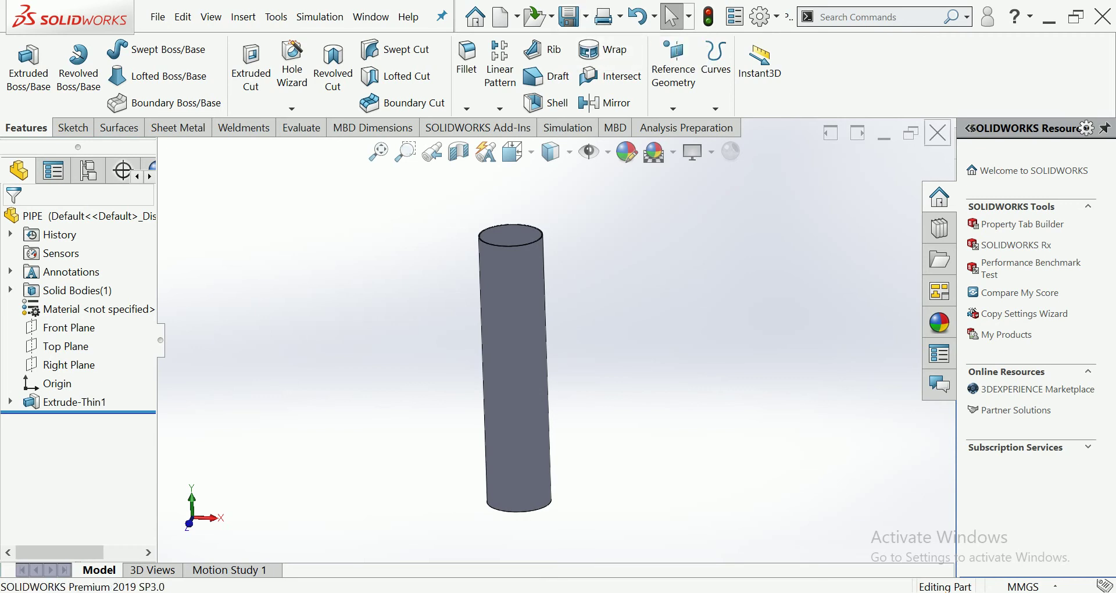
left_click(938, 133)
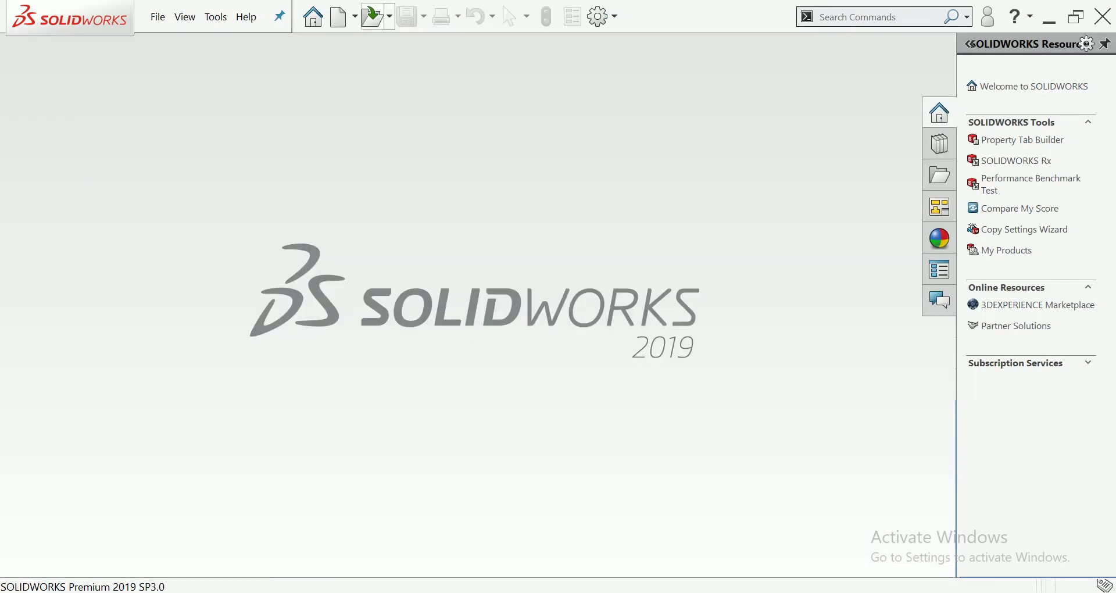
Create a new blank part and start a sketch on the Top Plane.
left_click(339, 16)
key("Return")
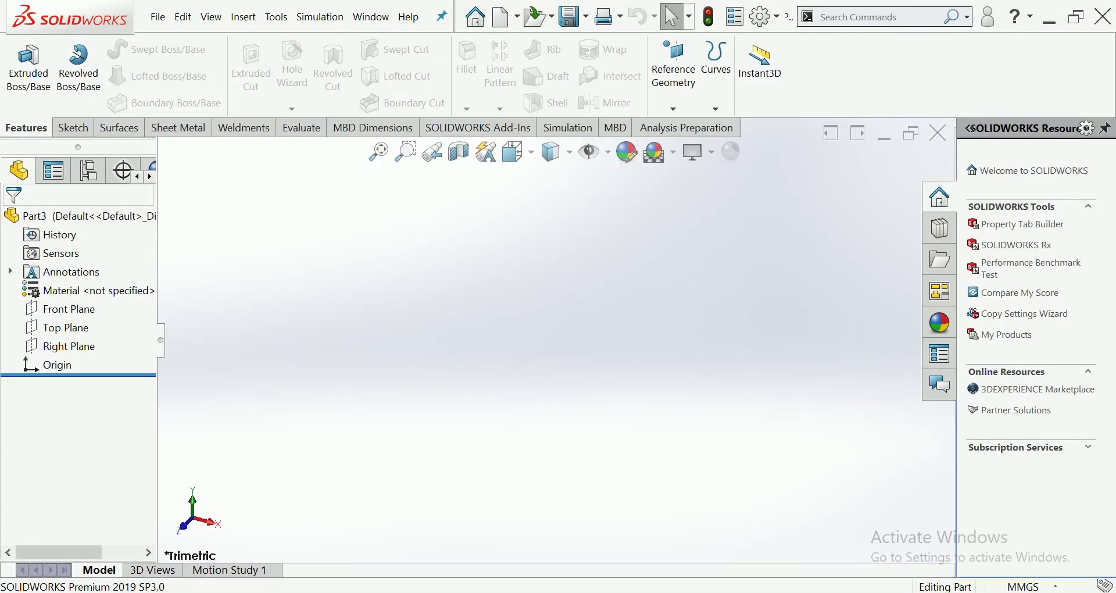
left_click(65, 327)
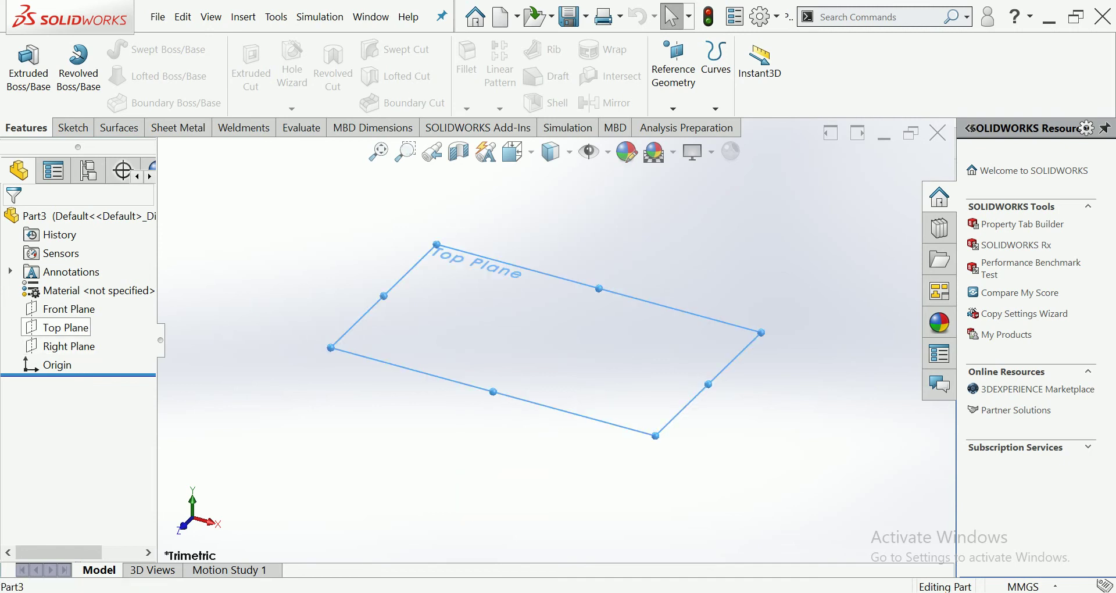
left_click(119, 307)
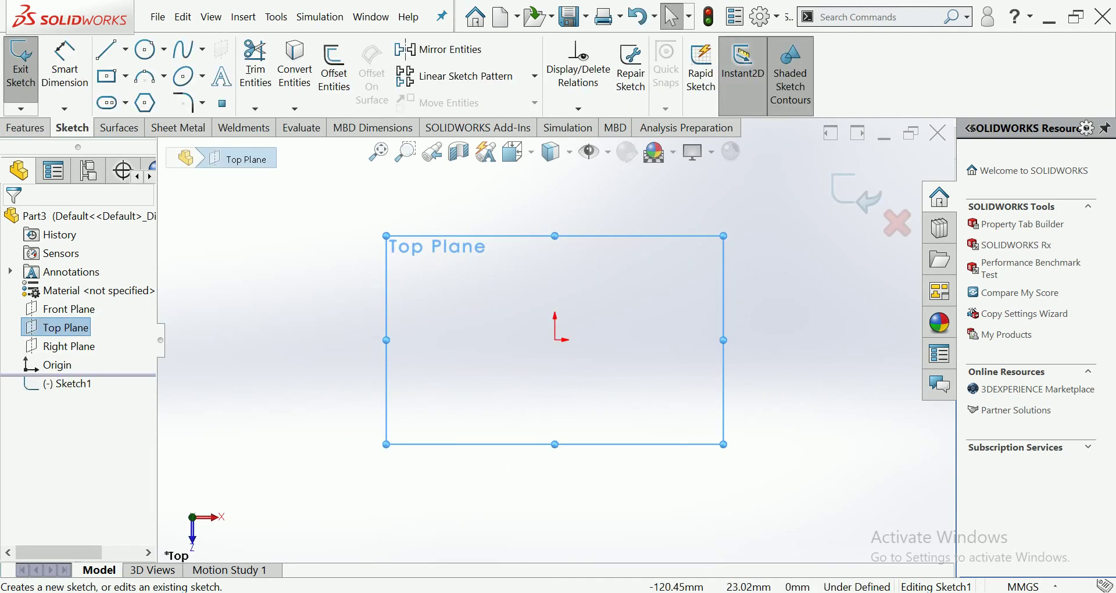
Draw a circle centred on the origin and dimension its diameter to 300 mm.
left_click(145, 49)
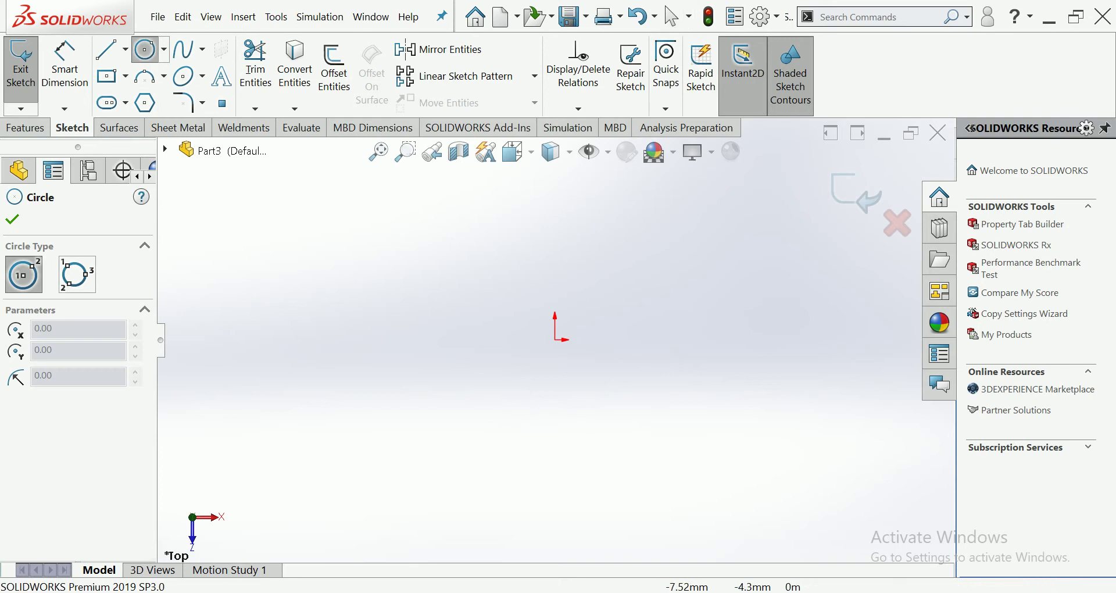
left_click(555, 340)
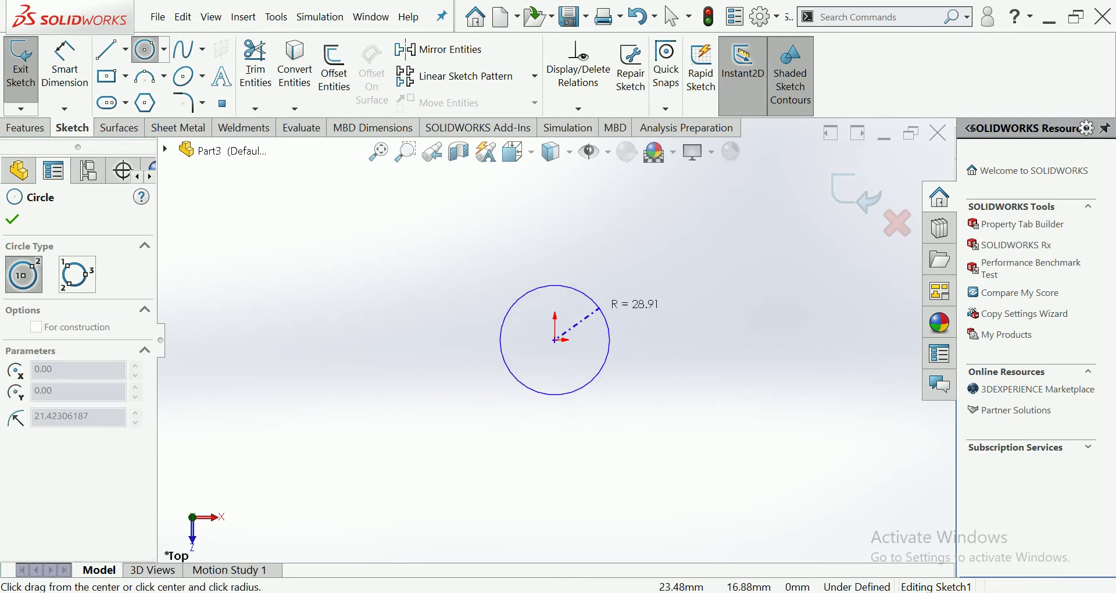
left_click(672, 271)
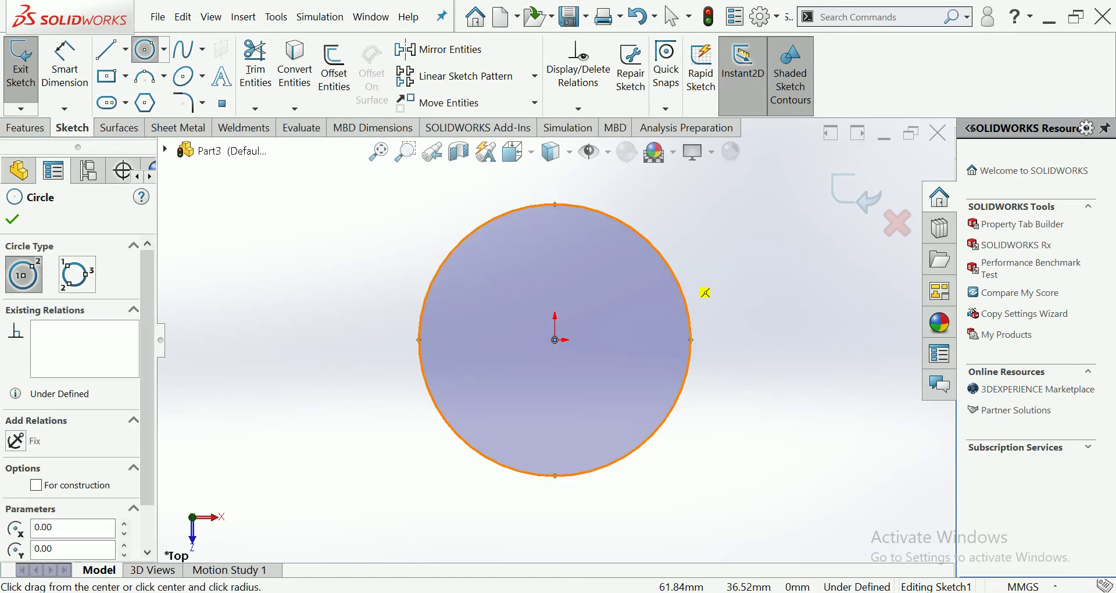
left_click(64, 64)
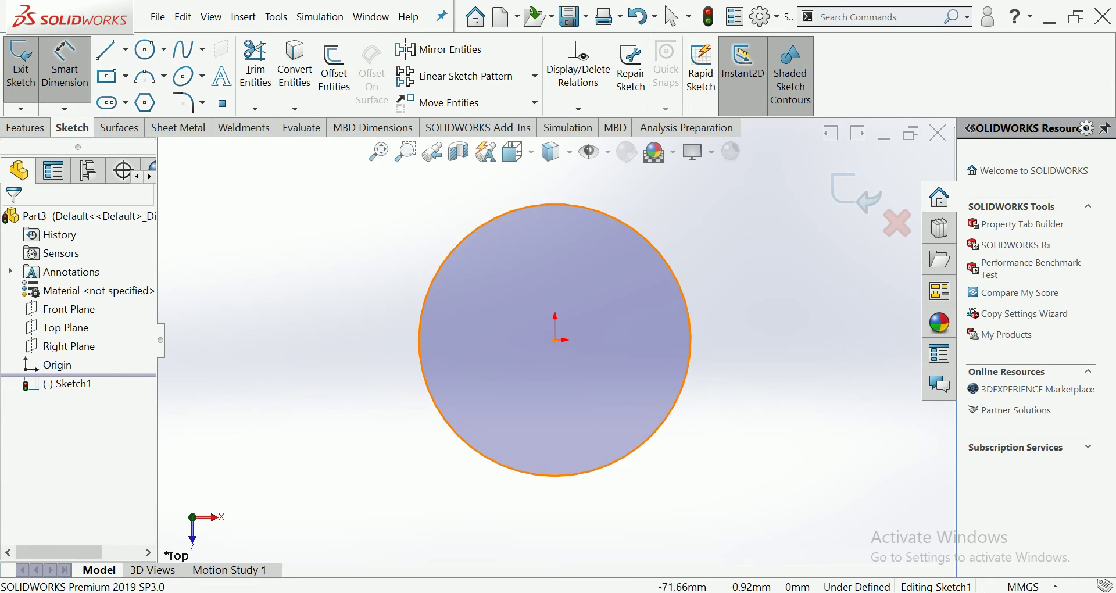
left_click(420, 332)
left_click(354, 320)
left_click(357, 323)
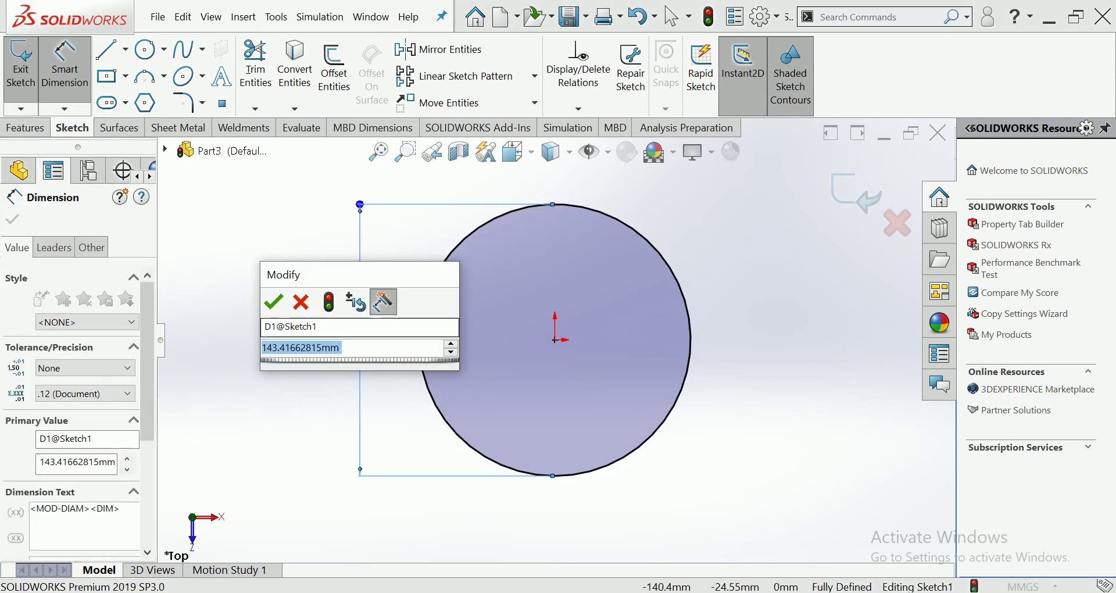
type("300")
key("Return")
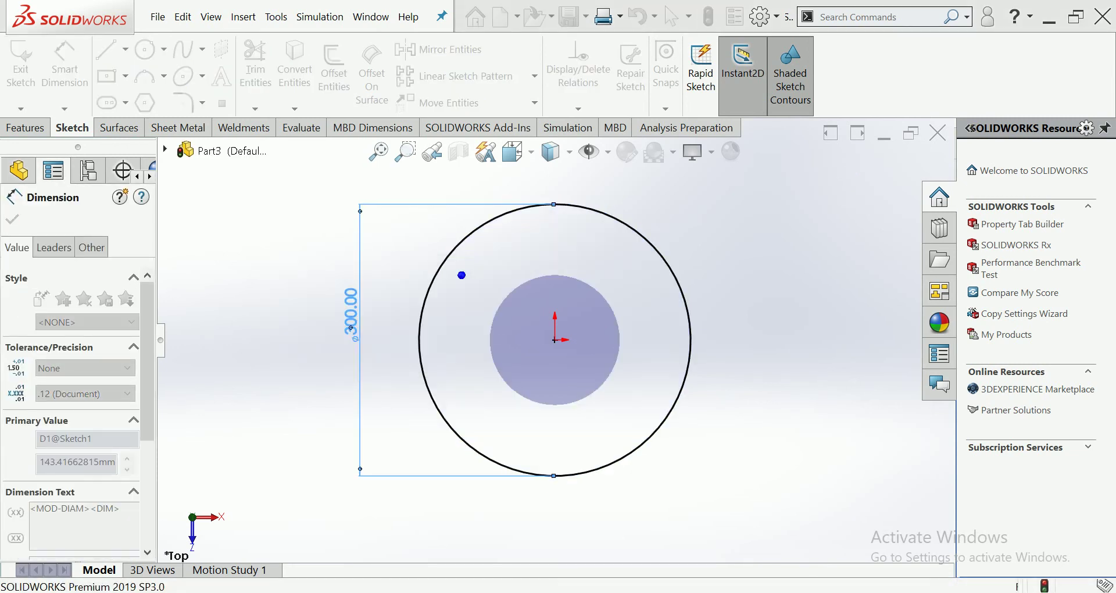
key("Escape")
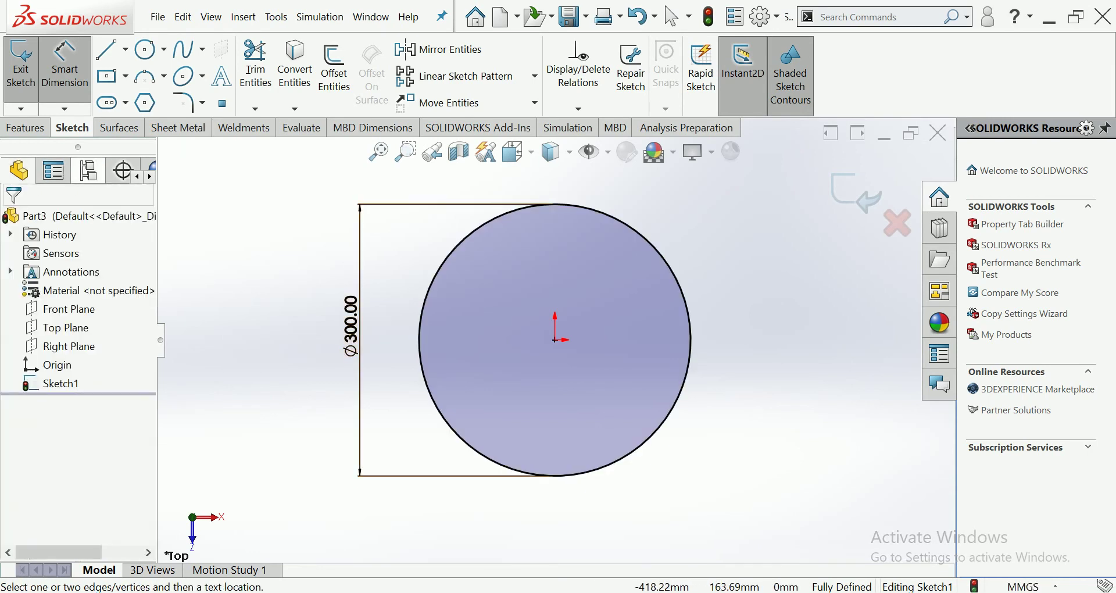
key("Escape")
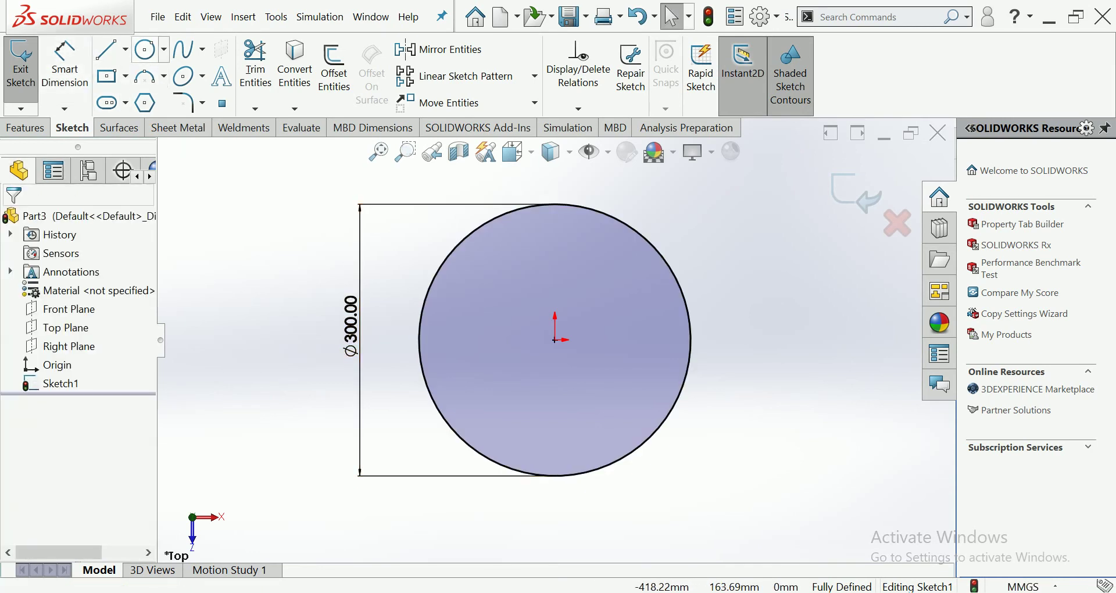
left_click(145, 49)
Add a small origin-centred circle dimensioned to Ø50 mm.
left_click(555, 339)
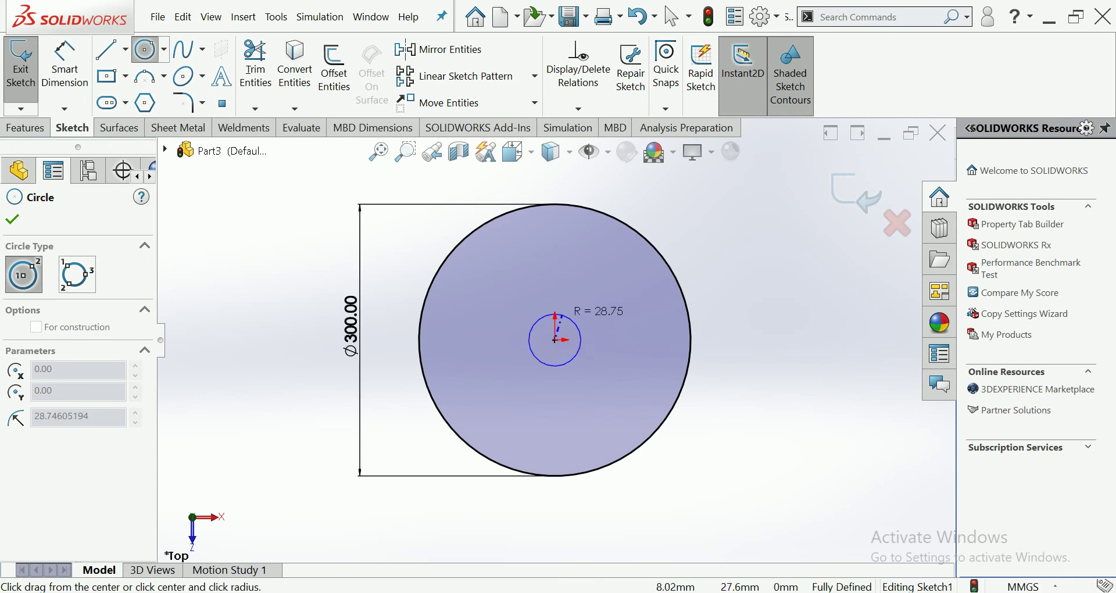
left_click(581, 340)
left_click(64, 61)
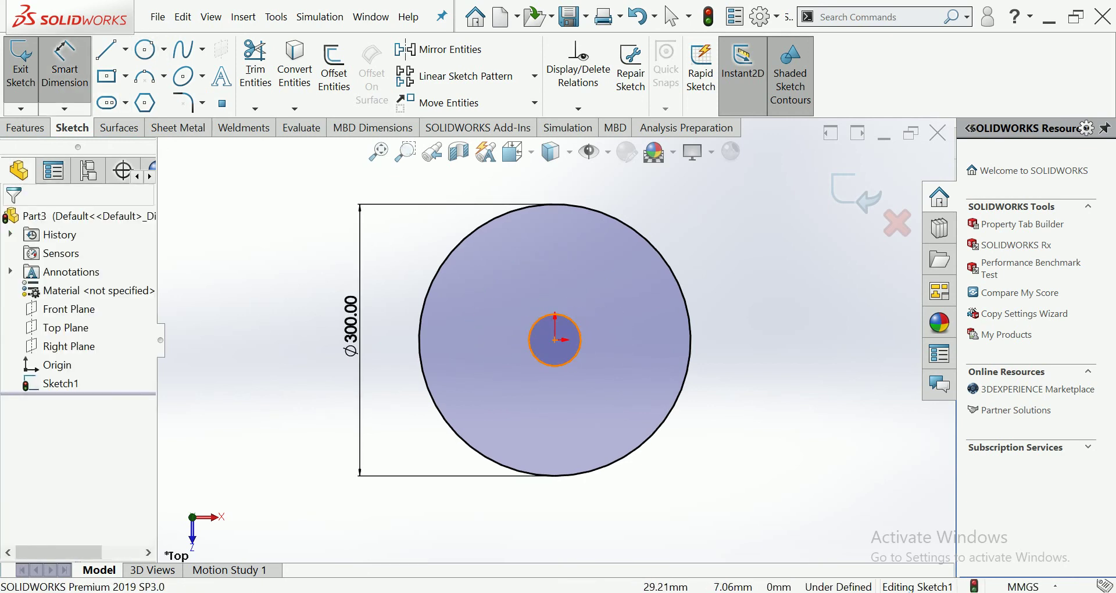
left_click(581, 333)
left_click(750, 278)
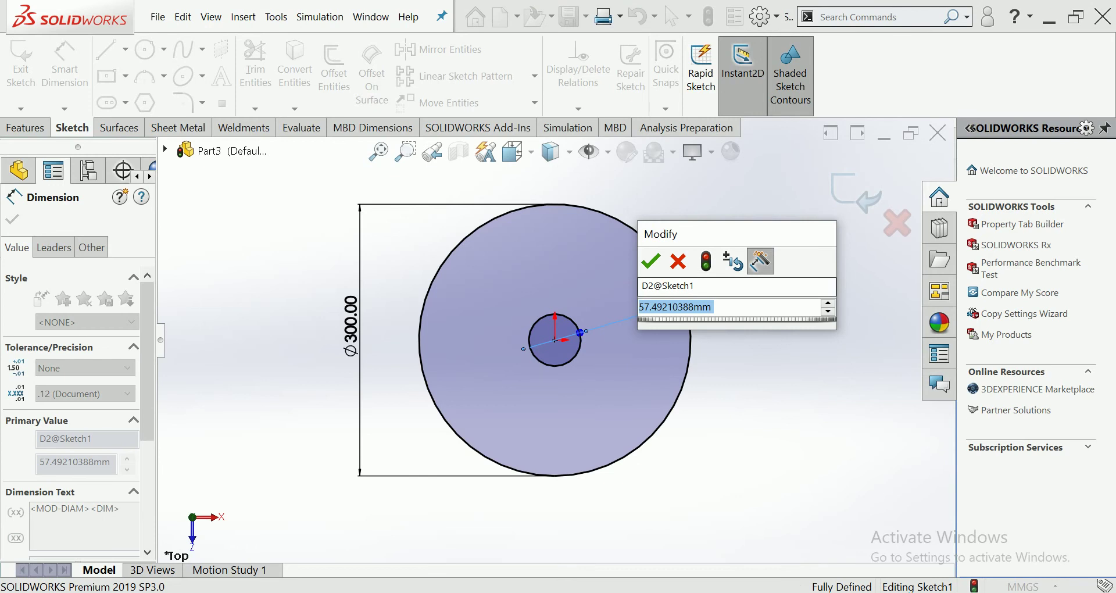
type("50")
key("Return")
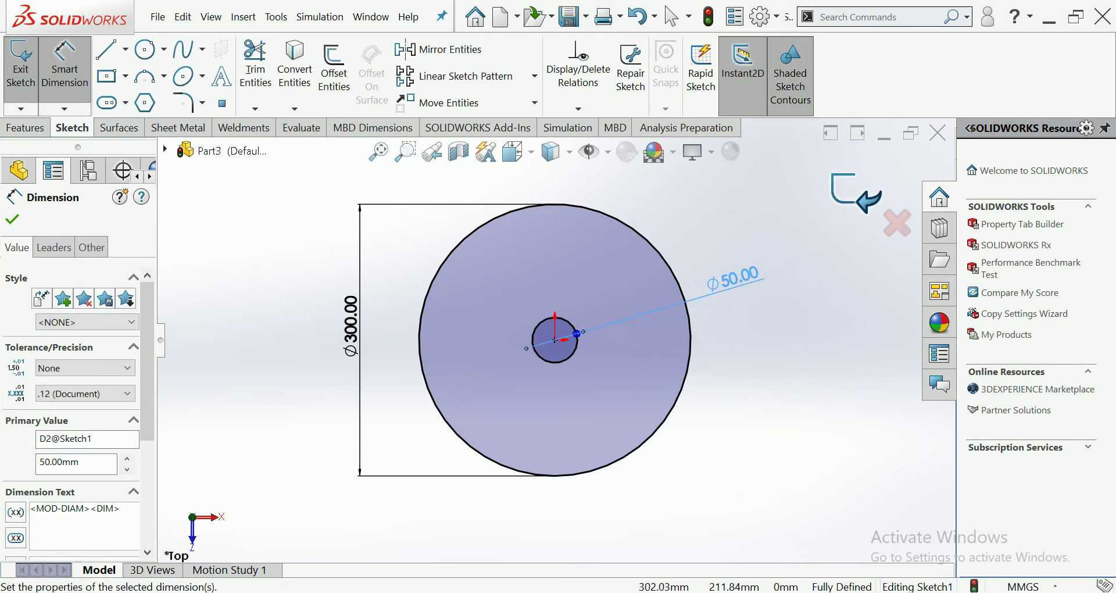
Draw a middle origin-centred circle and dimension it to Ø242 mm.
left_click(145, 49)
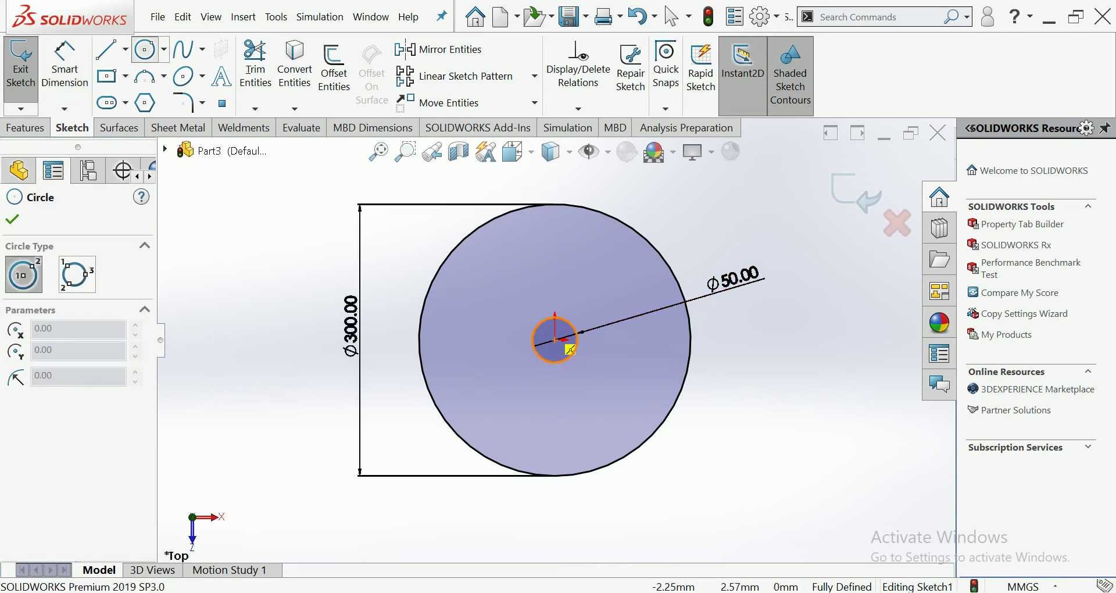
left_click(555, 340)
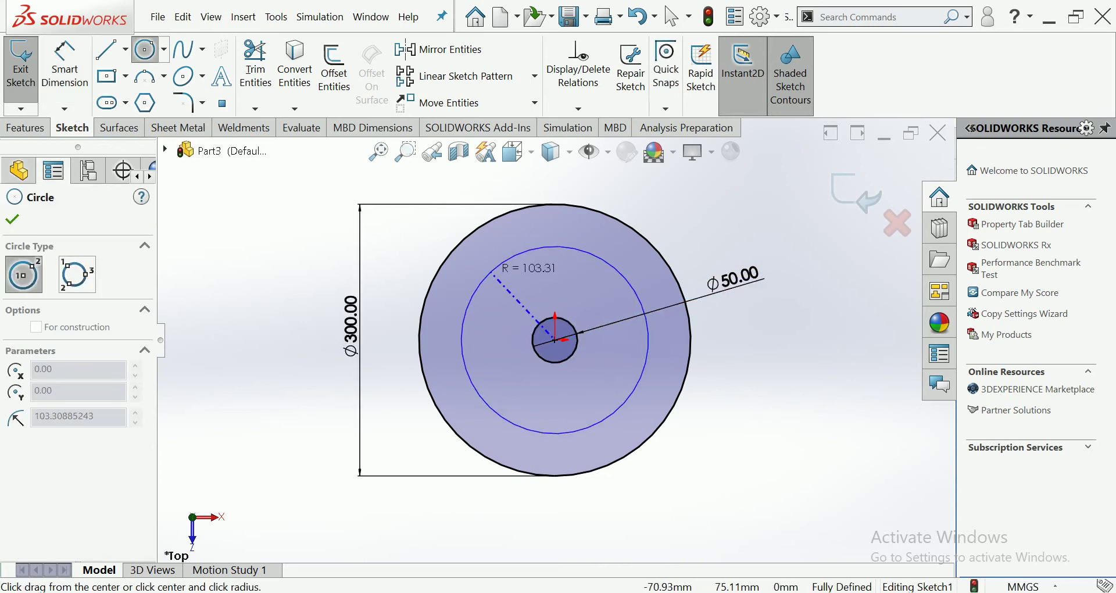
left_click(494, 265)
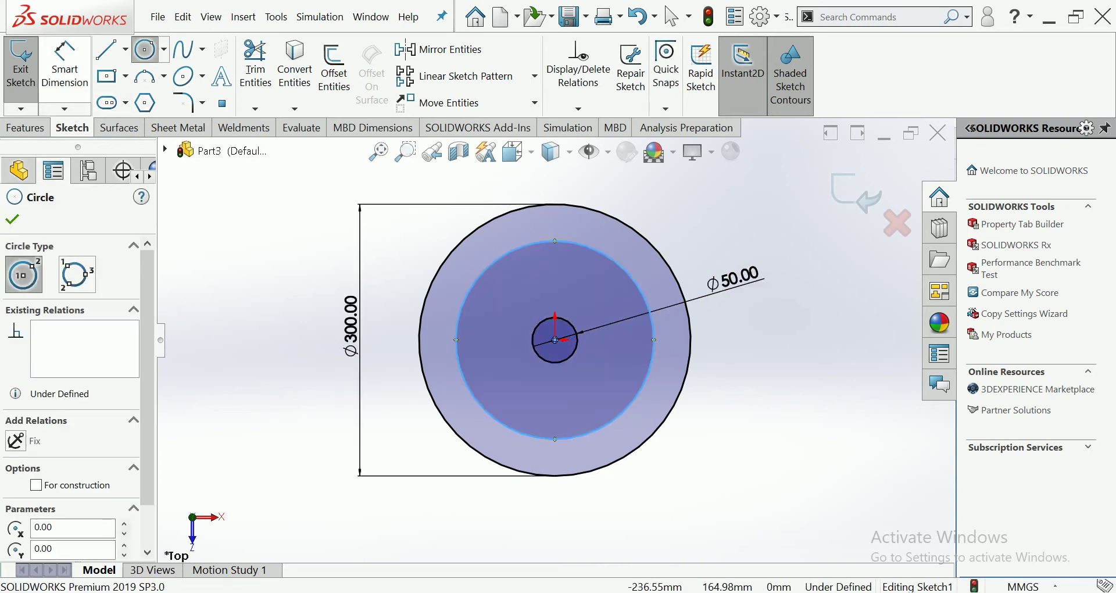
left_click(65, 64)
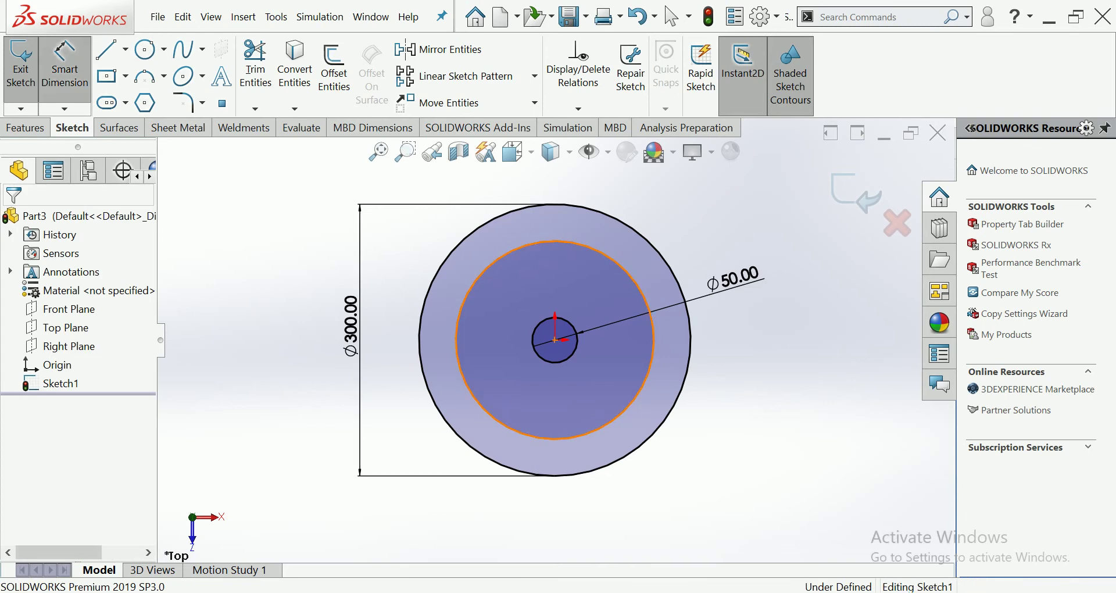
left_click(654, 325)
left_click(794, 336)
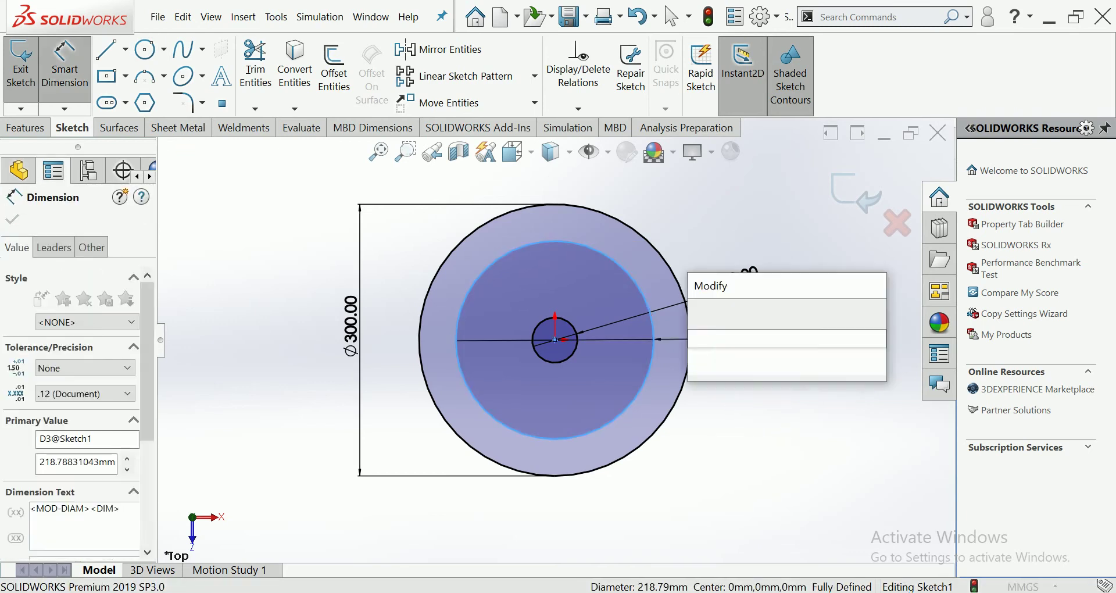
type("242")
key("Return")
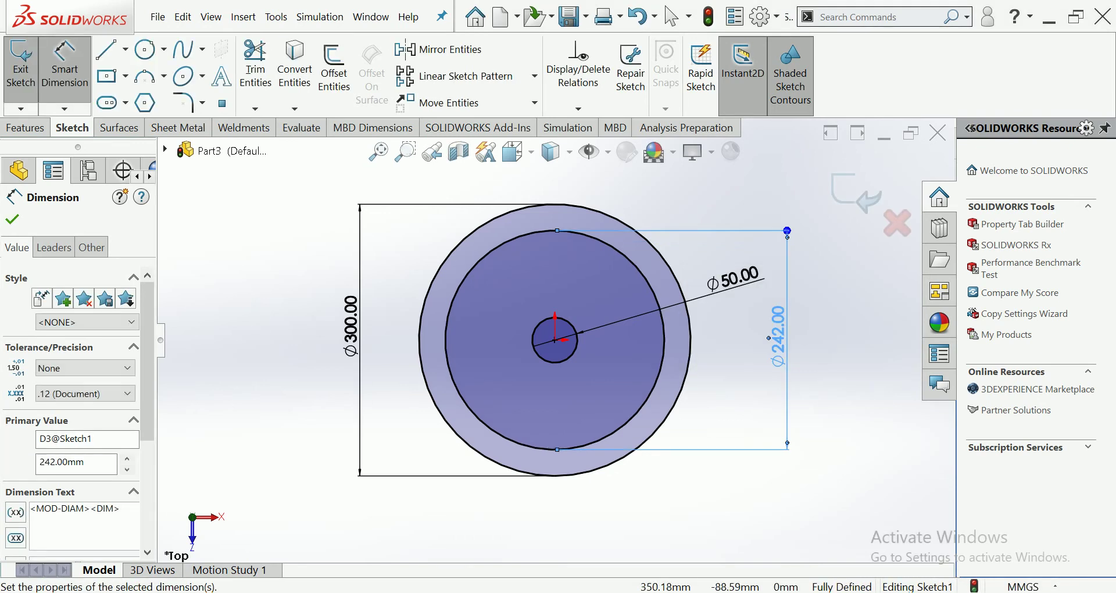
Convert the Ø242 circle into construction geometry.
key("Escape")
key("Escape")
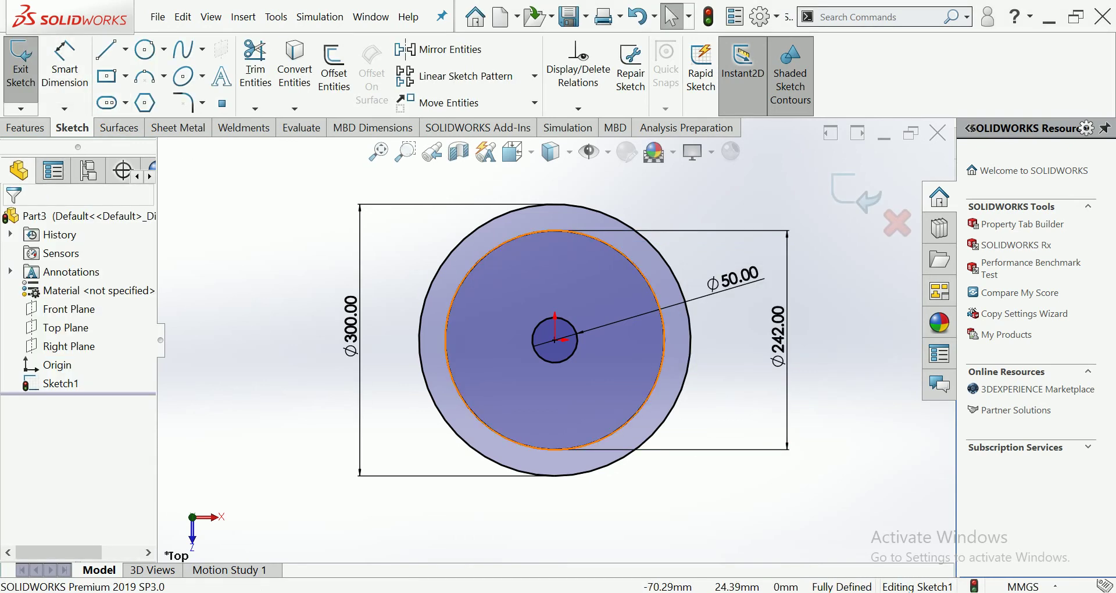
left_click(452, 303)
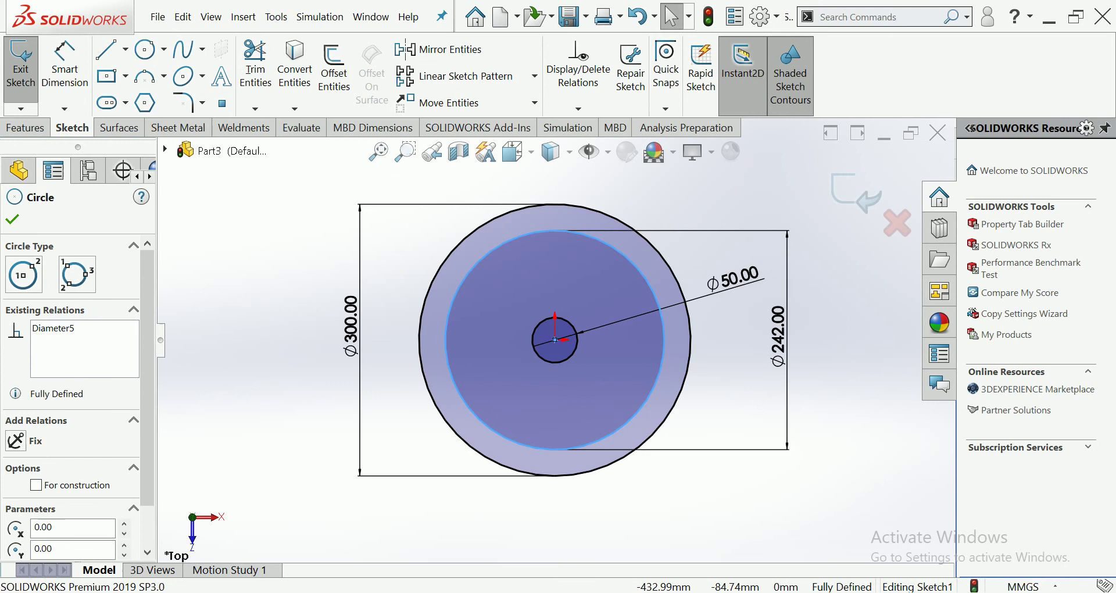
scroll(69, 407, "down", 2)
left_click(36, 435)
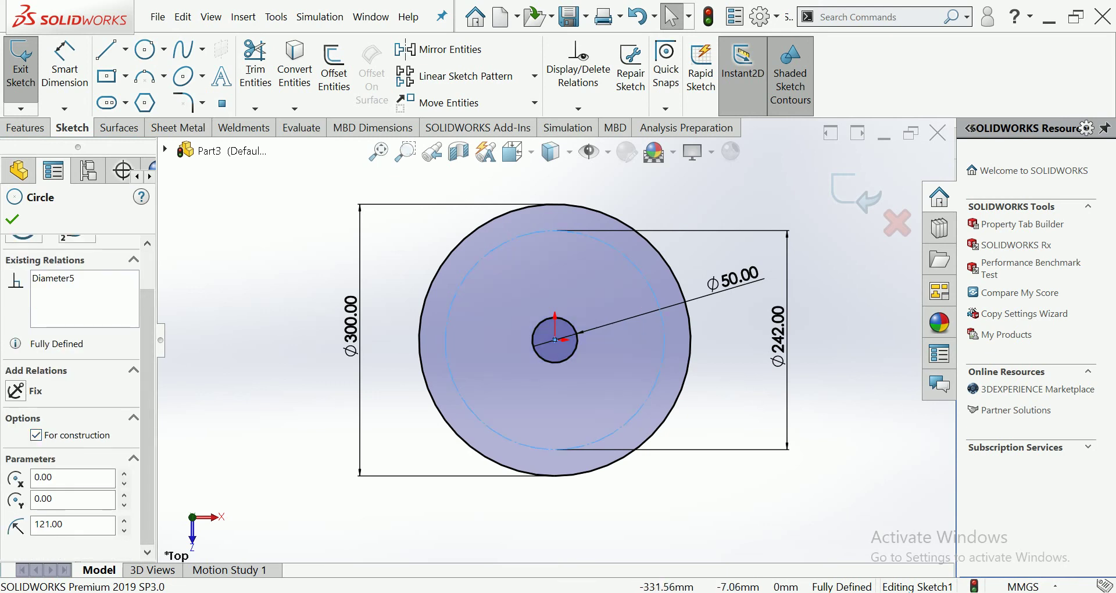
key("Escape")
Draw a circle on the Ø242 circle's bottom point and dimension it to Ø18 mm.
left_click(145, 50)
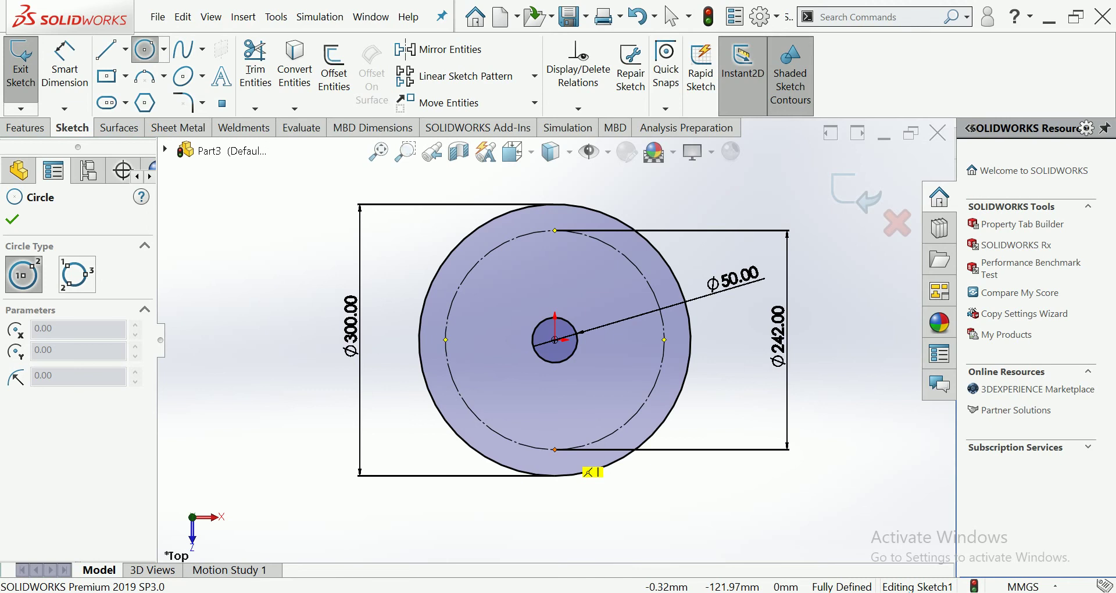
left_click(557, 451)
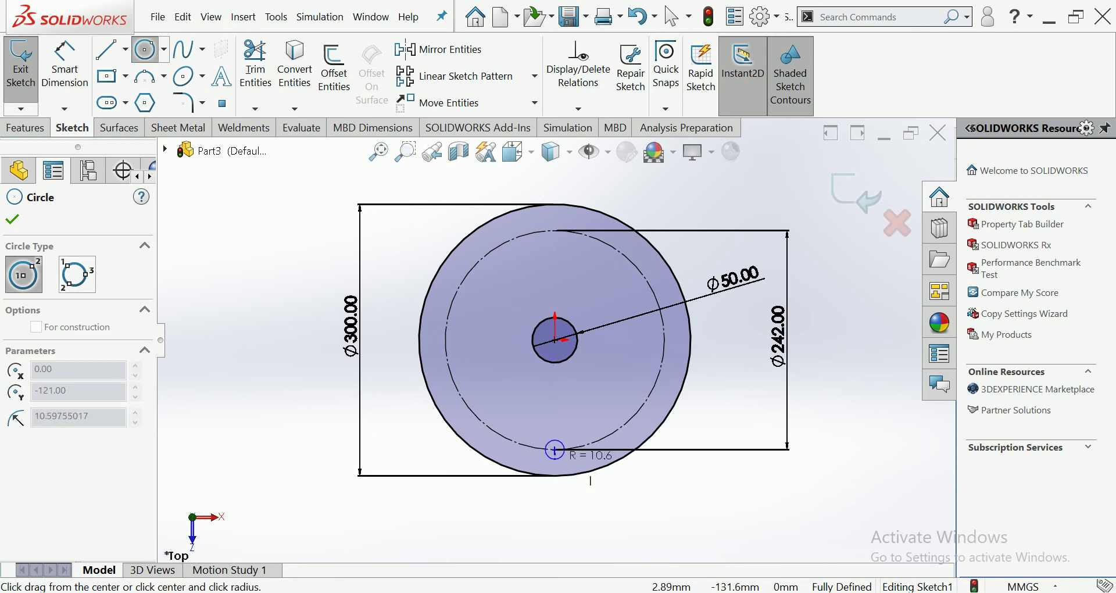
left_click(559, 462)
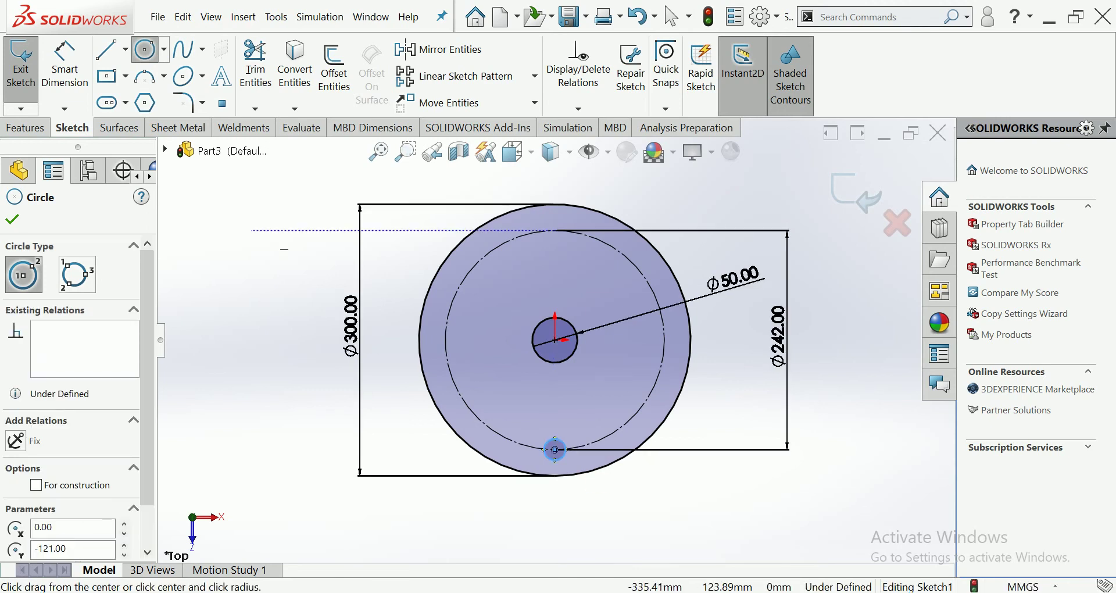
left_click(65, 64)
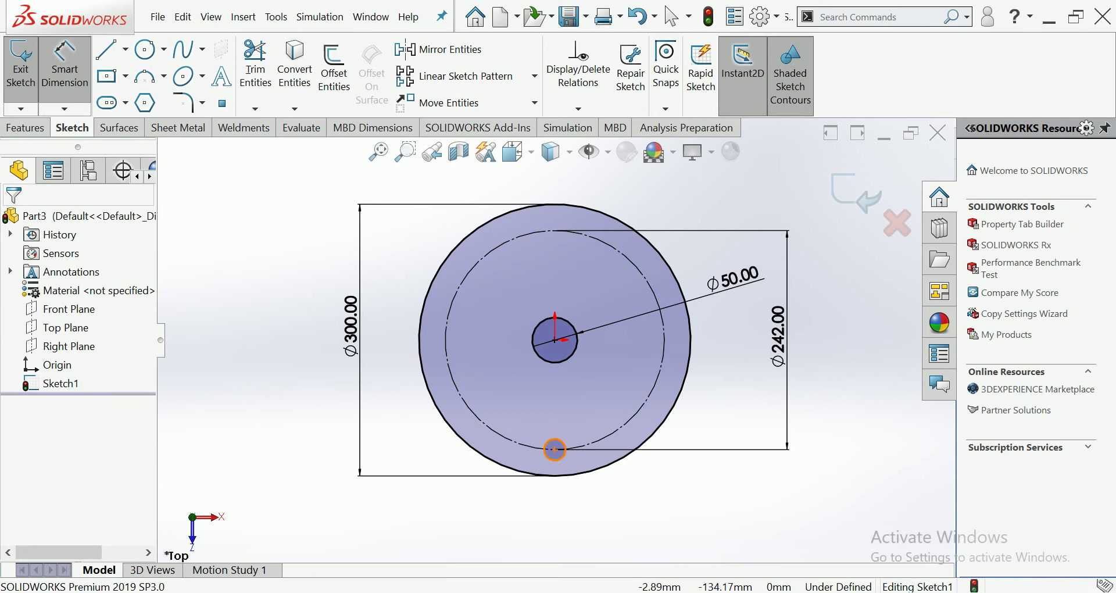
left_click(555, 449)
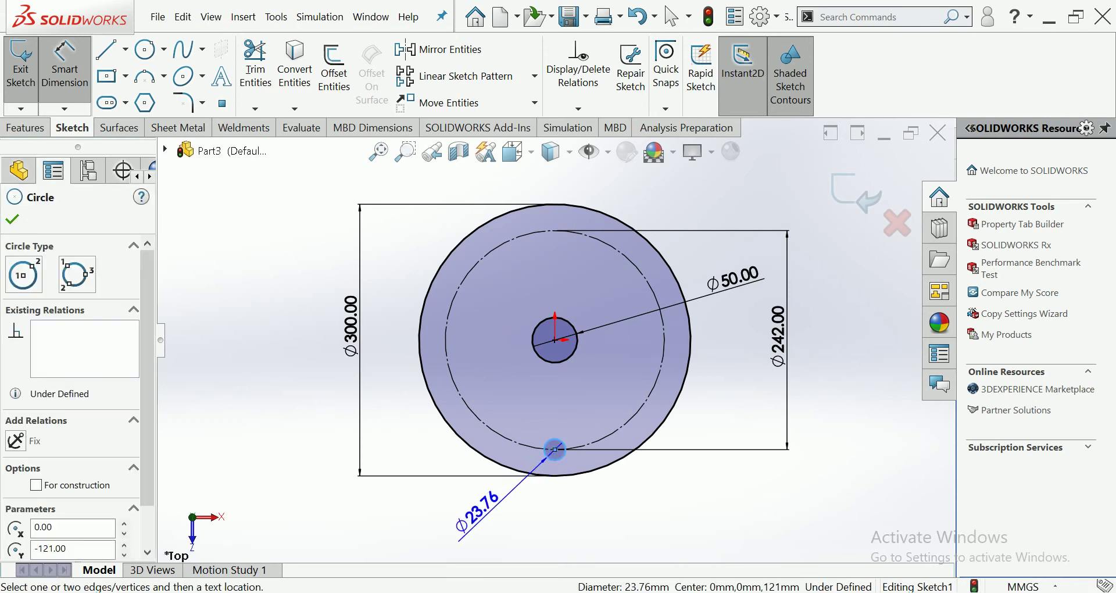
left_click(555, 450)
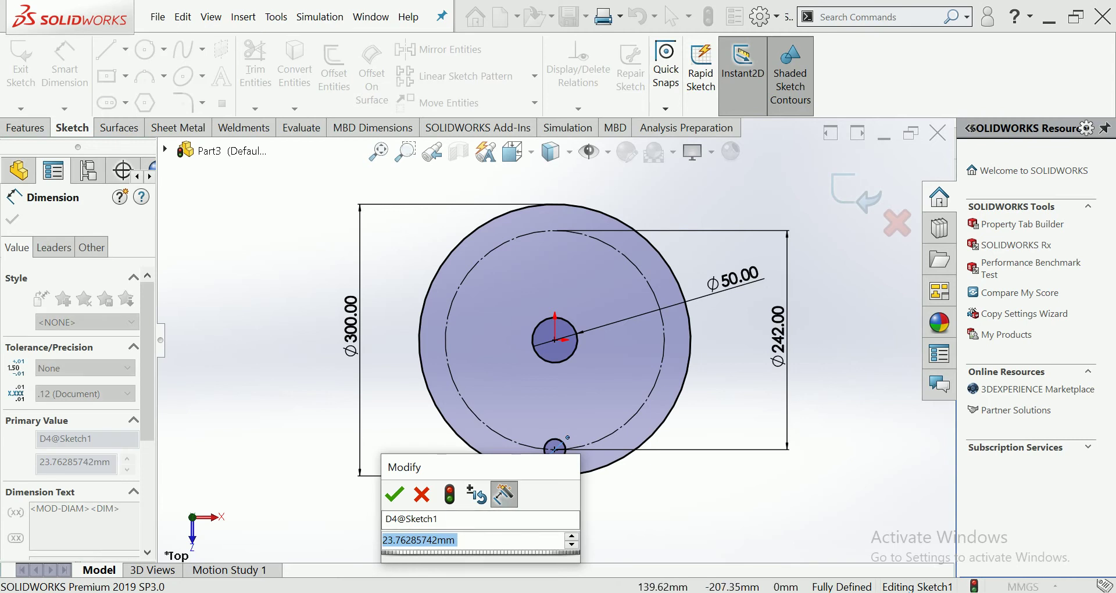
type("18")
key("Return")
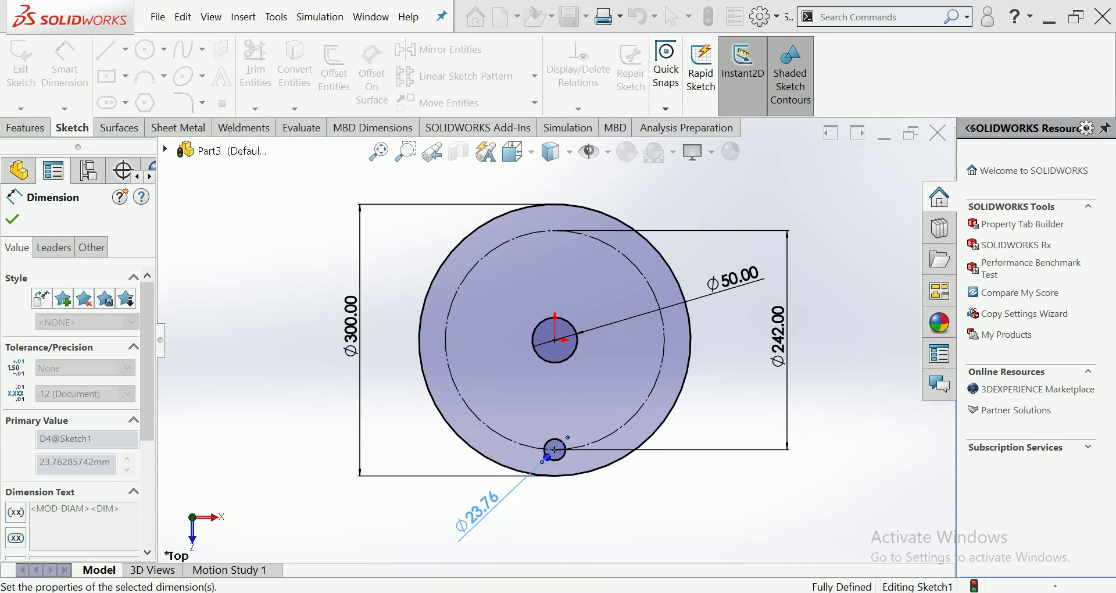
key("Escape")
scroll(639, 483, "down", 2)
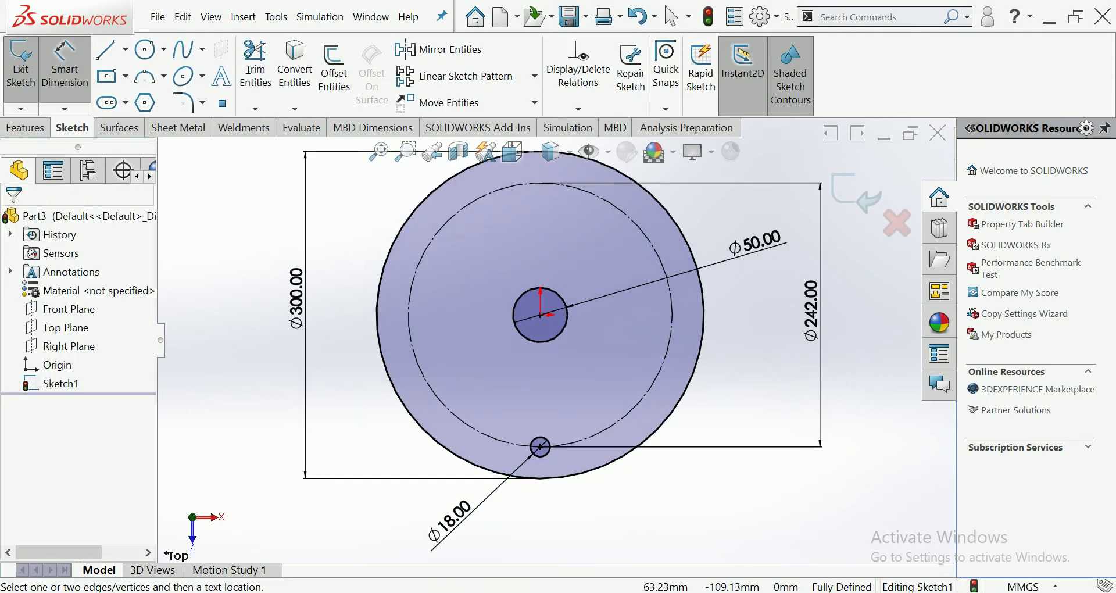
scroll(538, 349, "up", 1)
scroll(538, 349, "up", 1)
scroll(538, 349, "up", 1)
scroll(538, 349, "up", 1)
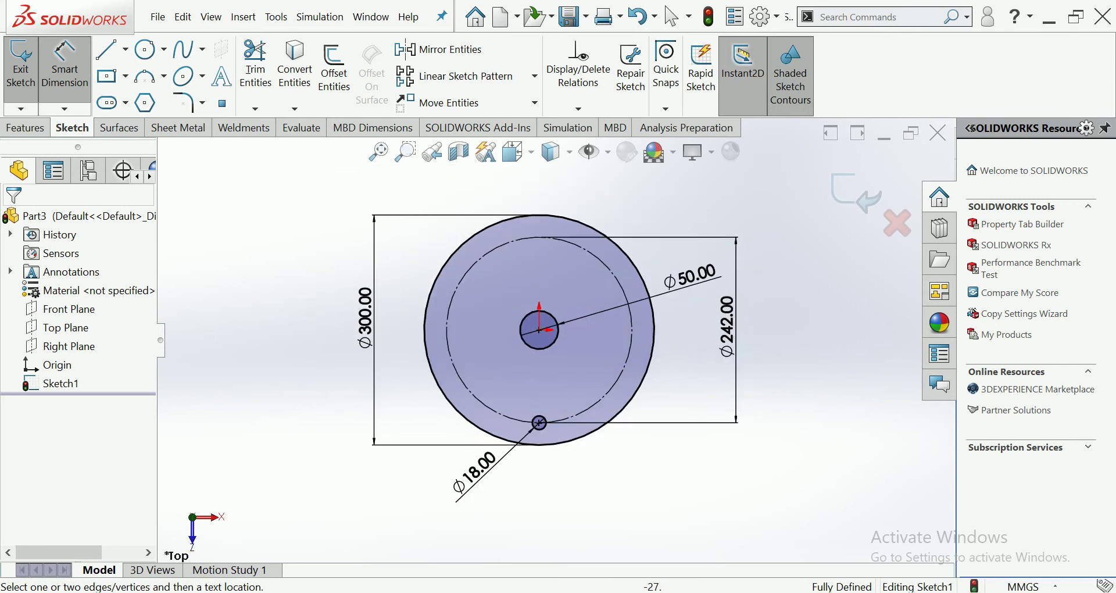
key("Escape")
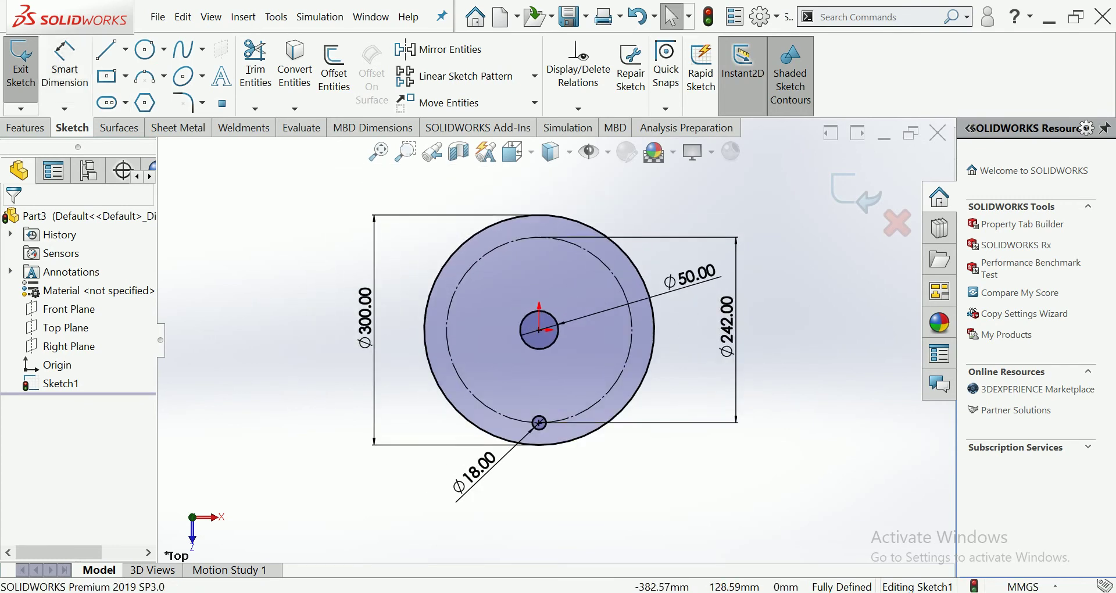
Circular-pattern the Ø18 hole into 14 equally spaced instances over 360°.
left_click(535, 76)
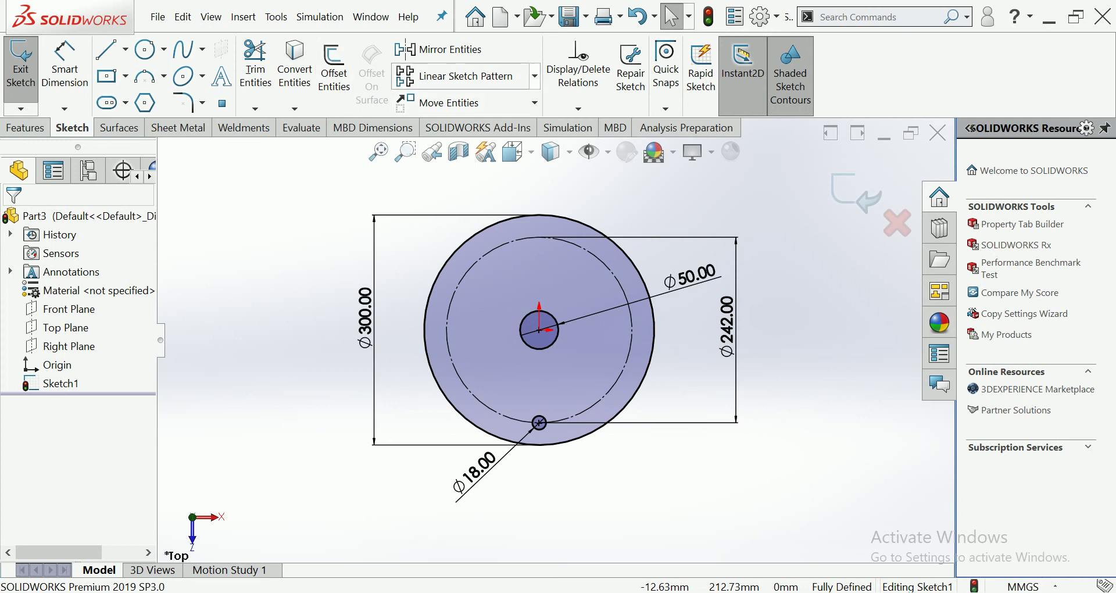
left_click(534, 77)
left_click(471, 121)
type("14")
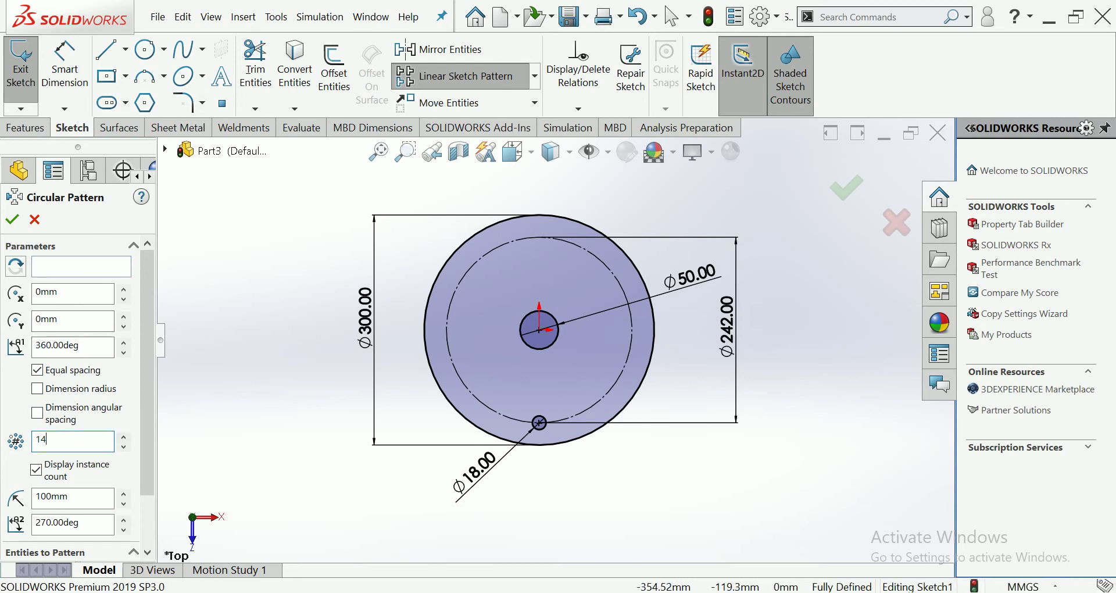
scroll(82, 407, "down", 2)
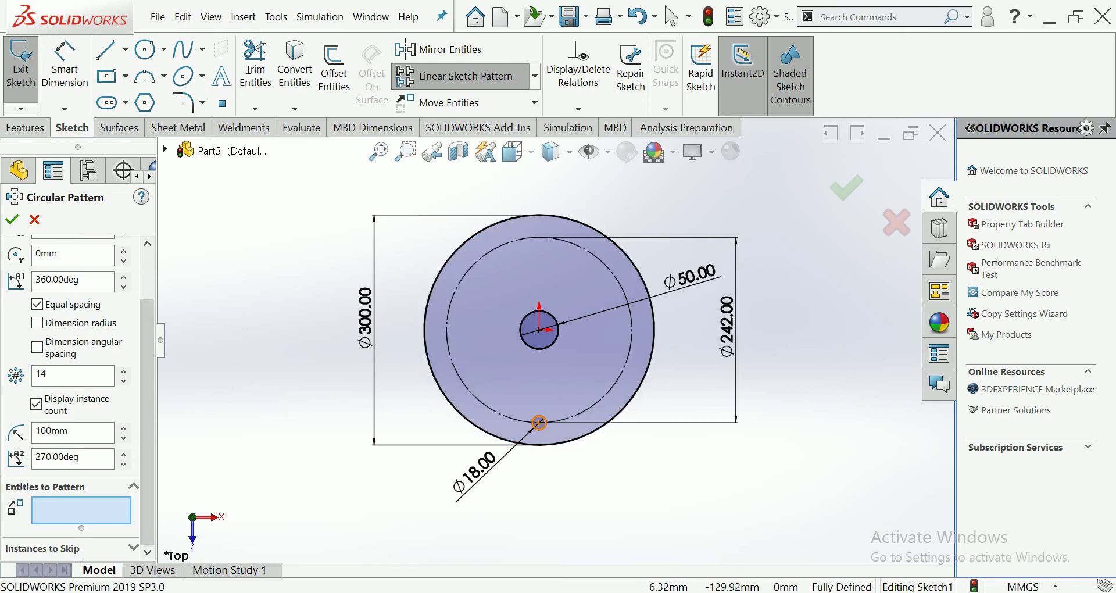
left_click(539, 423)
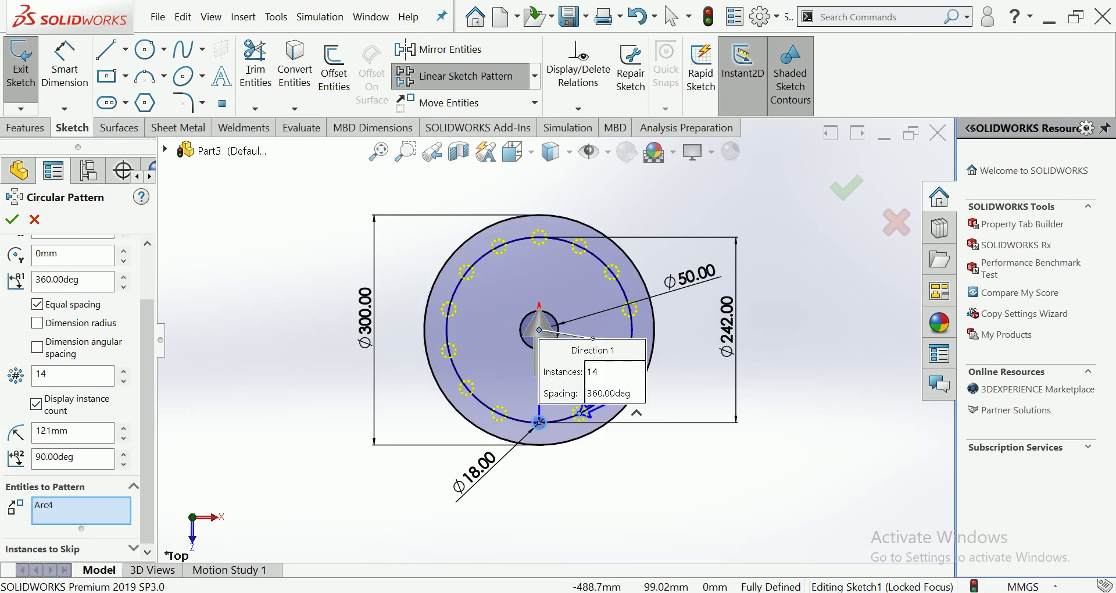
left_click(12, 219)
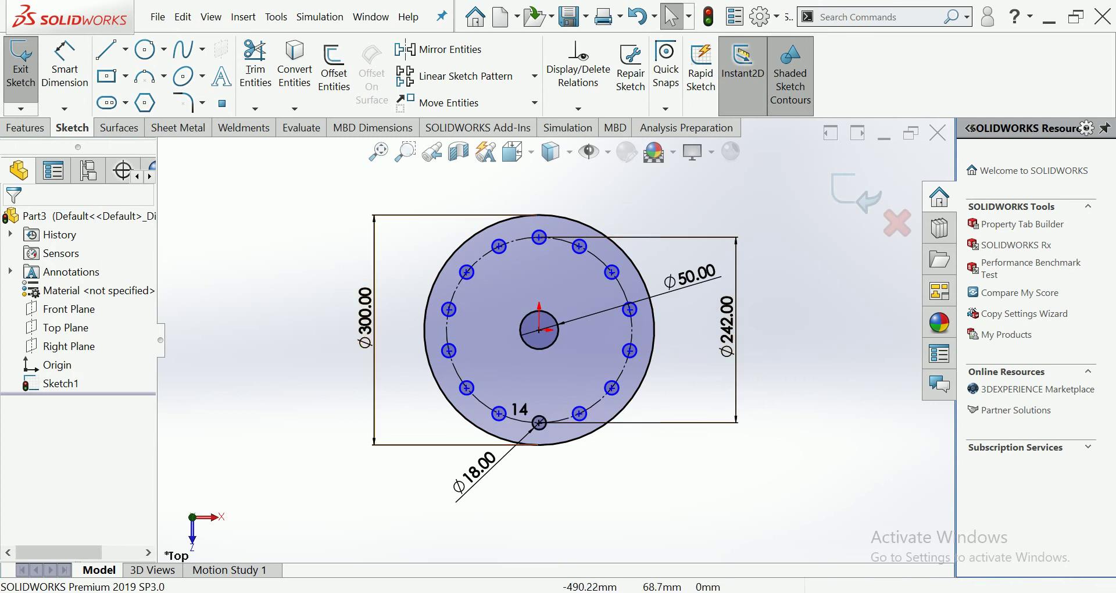
left_click(25, 127)
Extrude the flange sketch Blind 10 mm as Boss-Extrude1.
left_click(28, 67)
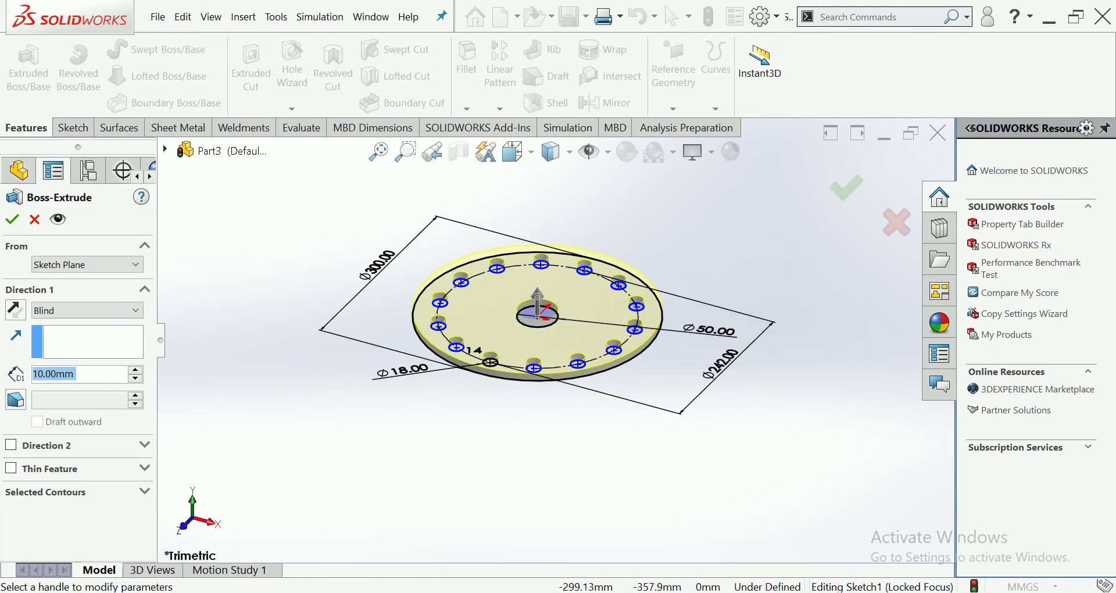
left_click(12, 219)
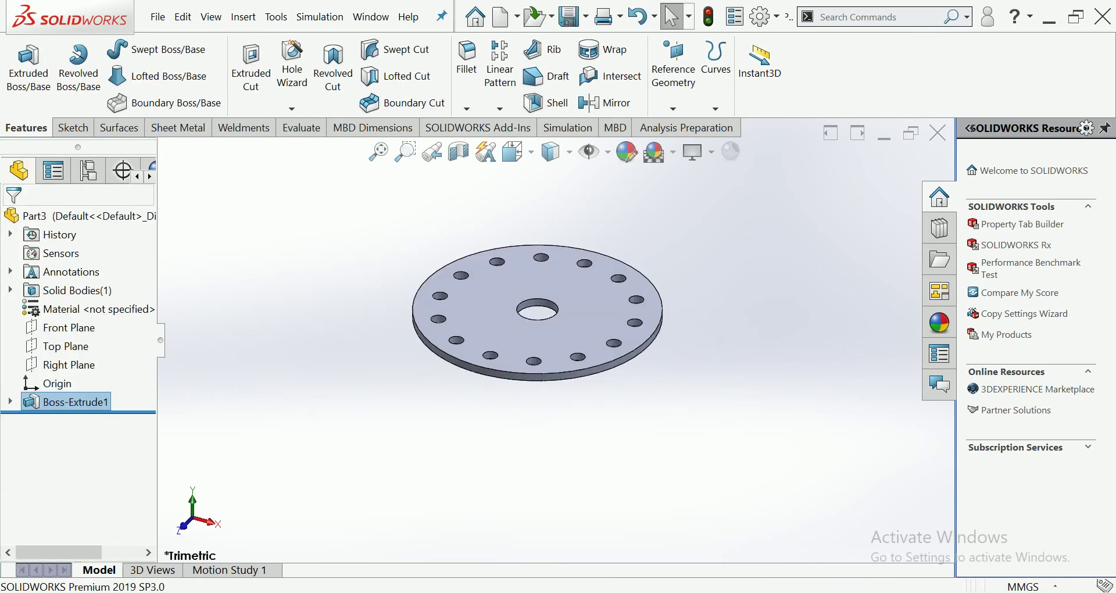
scroll(624, 341, "down", 2)
scroll(623, 341, "down", 1)
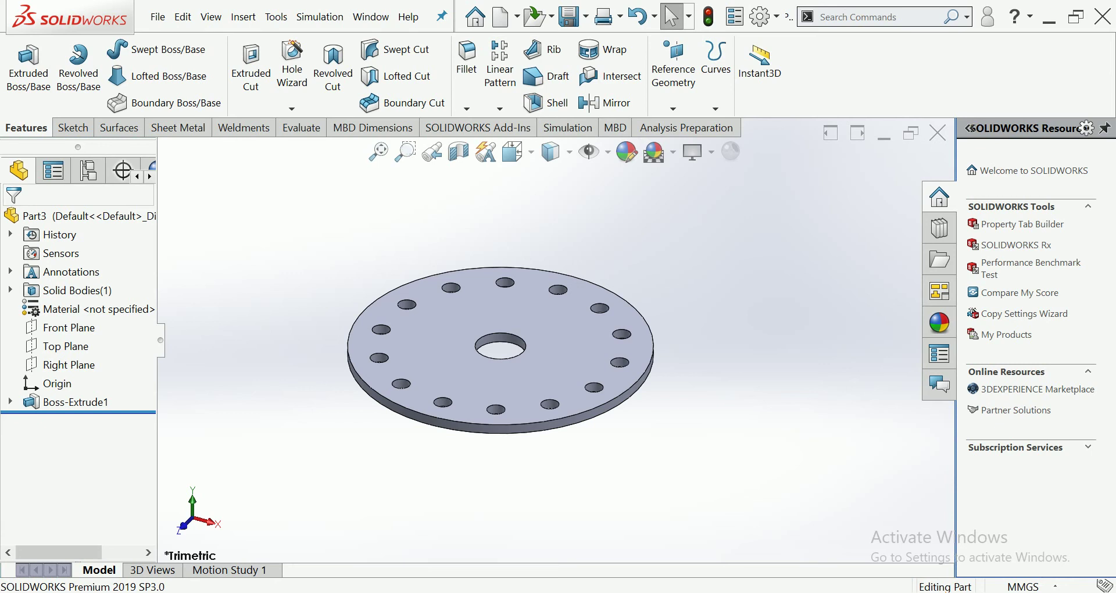
key("ctrl+n")
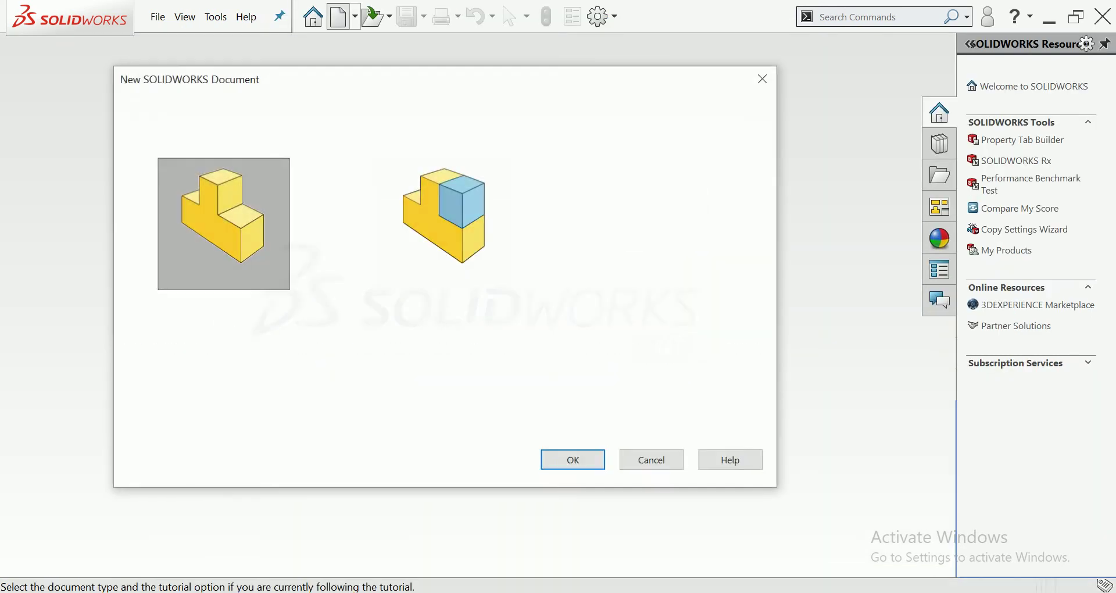
Create a new assembly and insert the BP base plate from the 15mms folder at the origin.
left_click(444, 224)
key("Return")
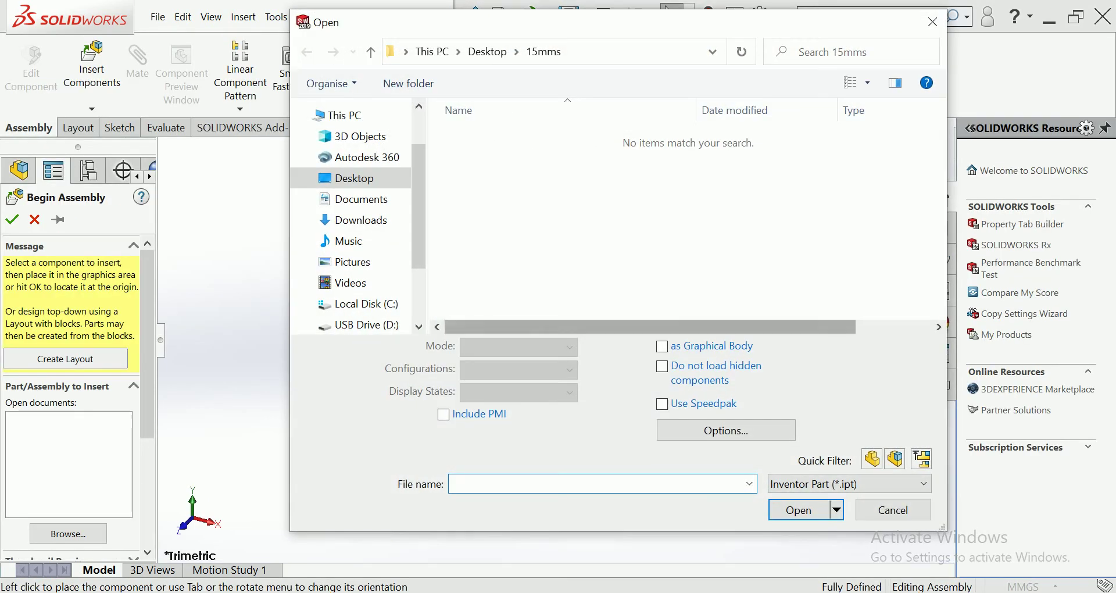
left_click(846, 481)
left_click(797, 466)
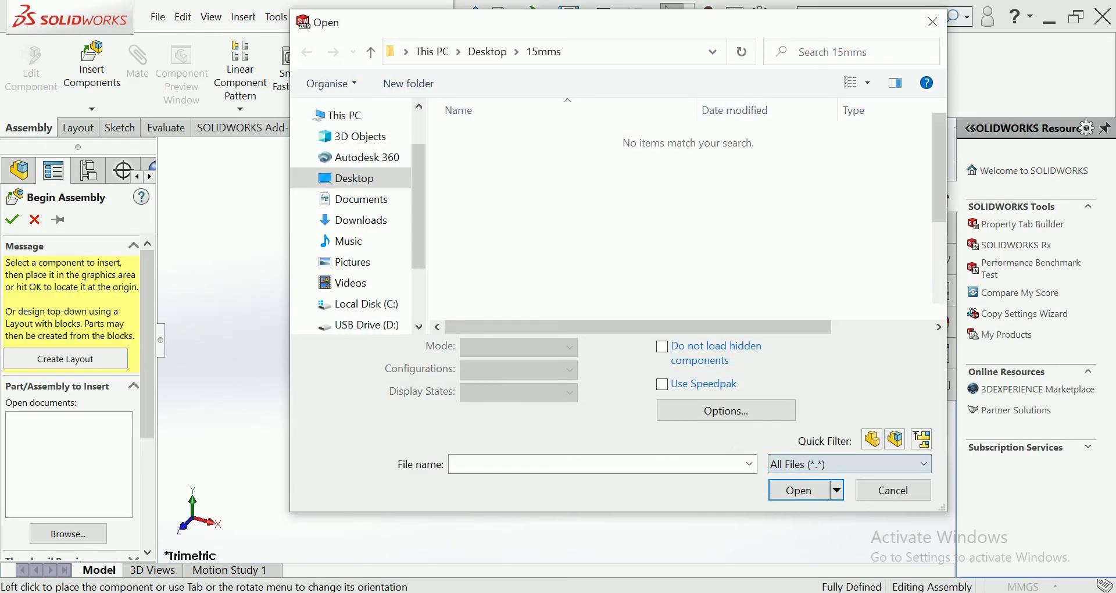
left_click(868, 83)
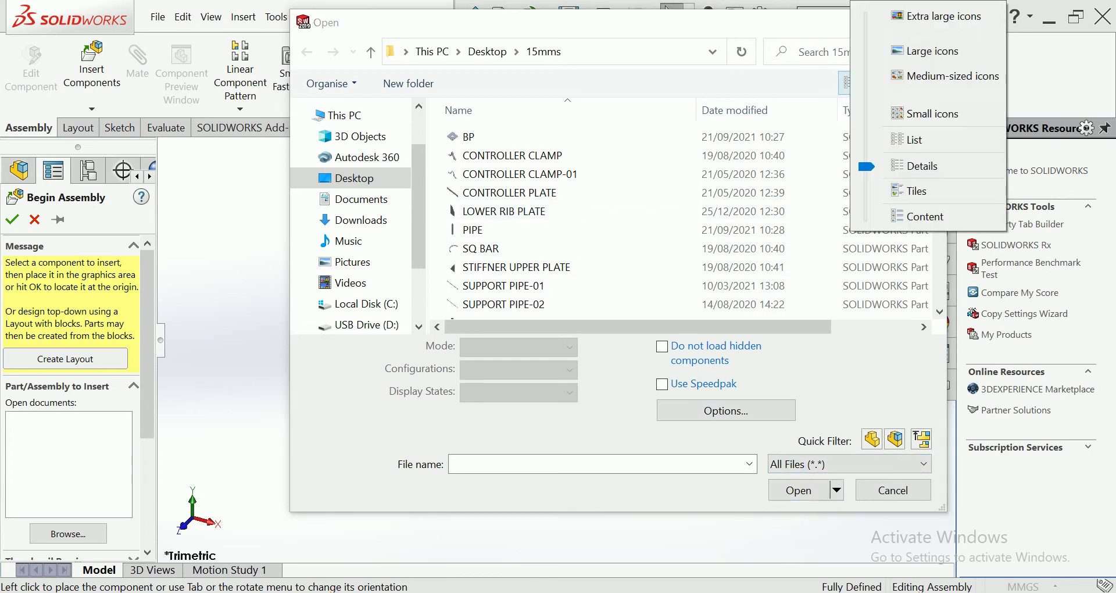
left_click(954, 51)
left_click(488, 163)
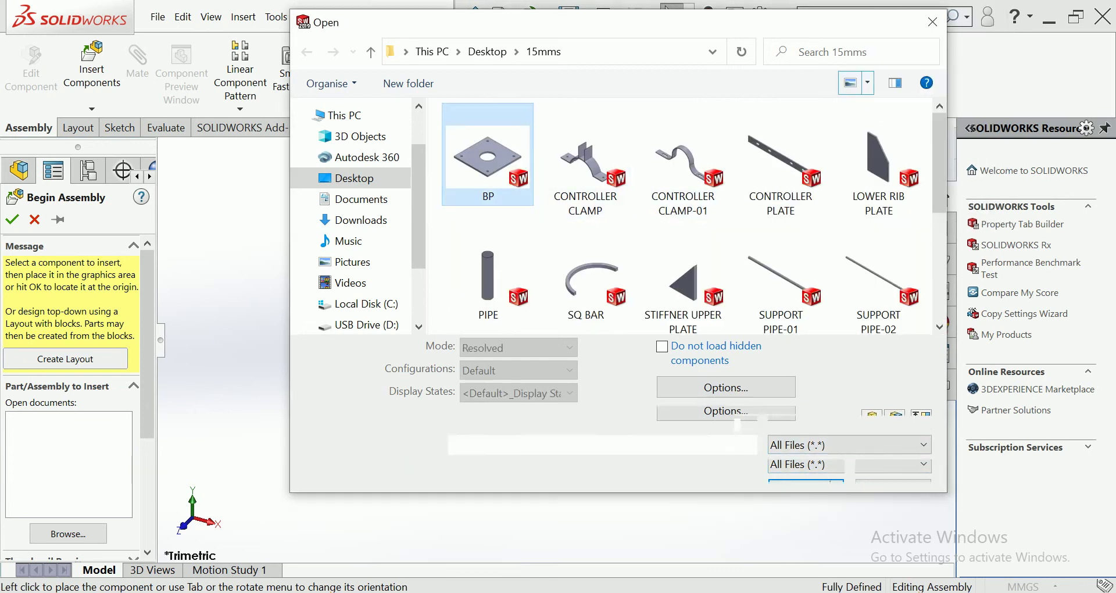
left_click(799, 490)
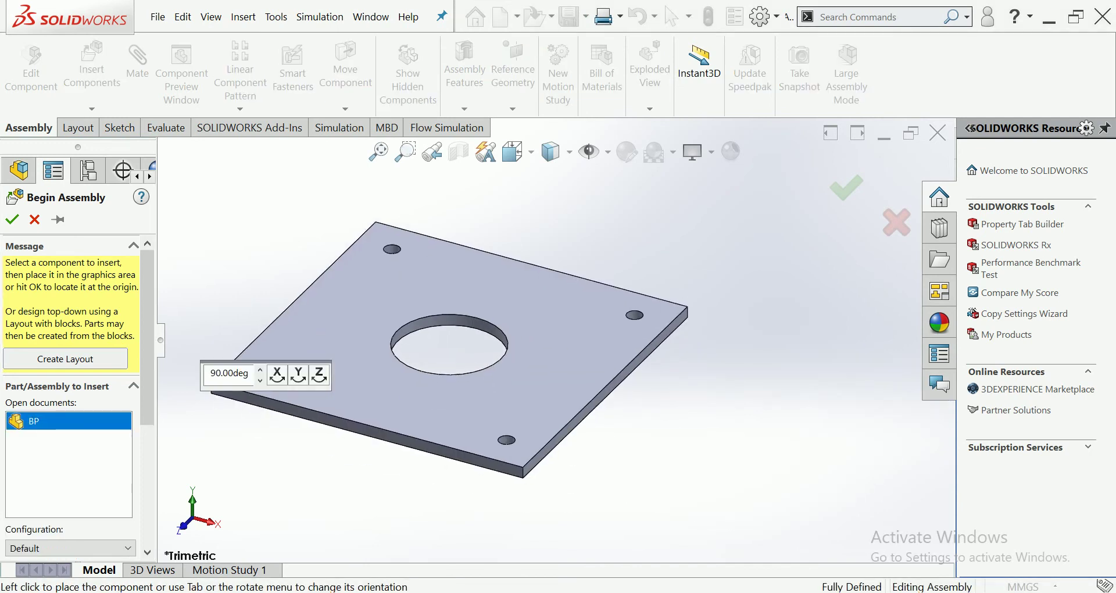
key("Return")
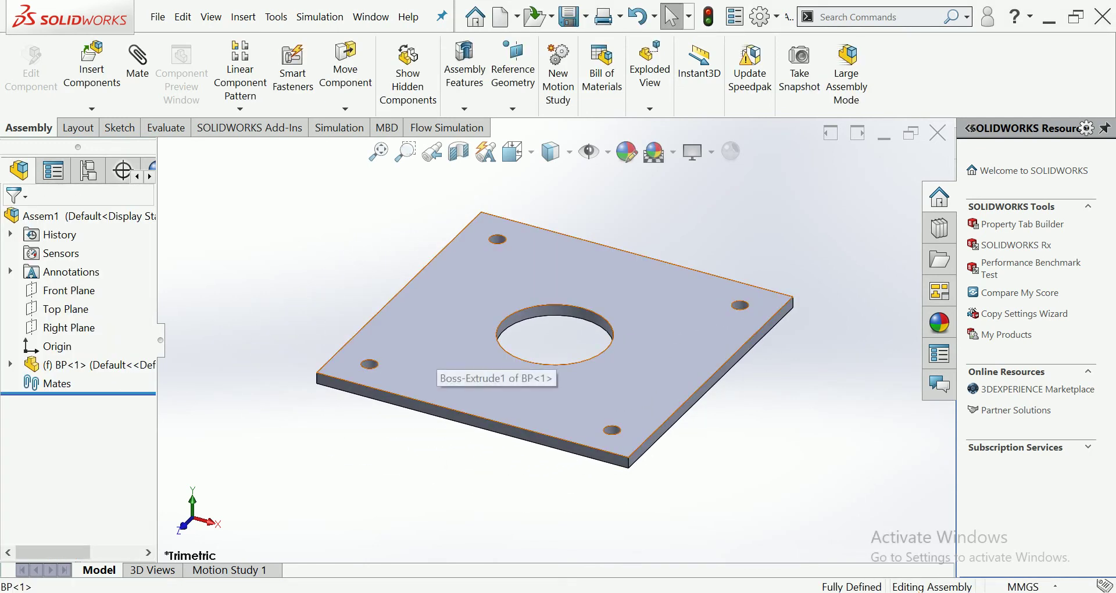
Float the BP component and mate its origin coincident with the assembly origin.
left_click(439, 368)
right_click(437, 354)
left_click(480, 244)
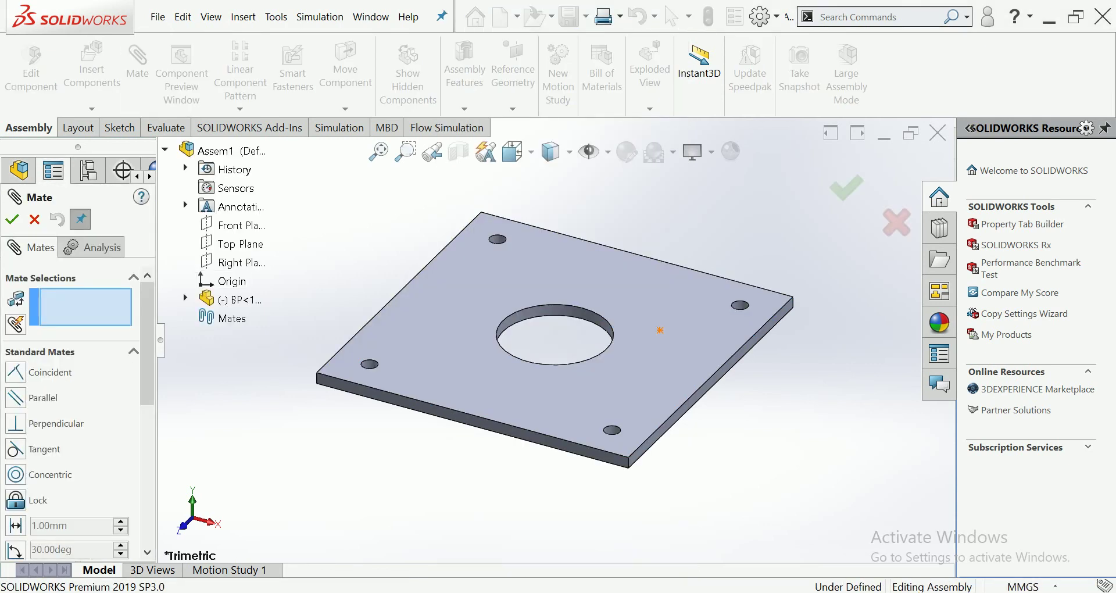
left_click(232, 281)
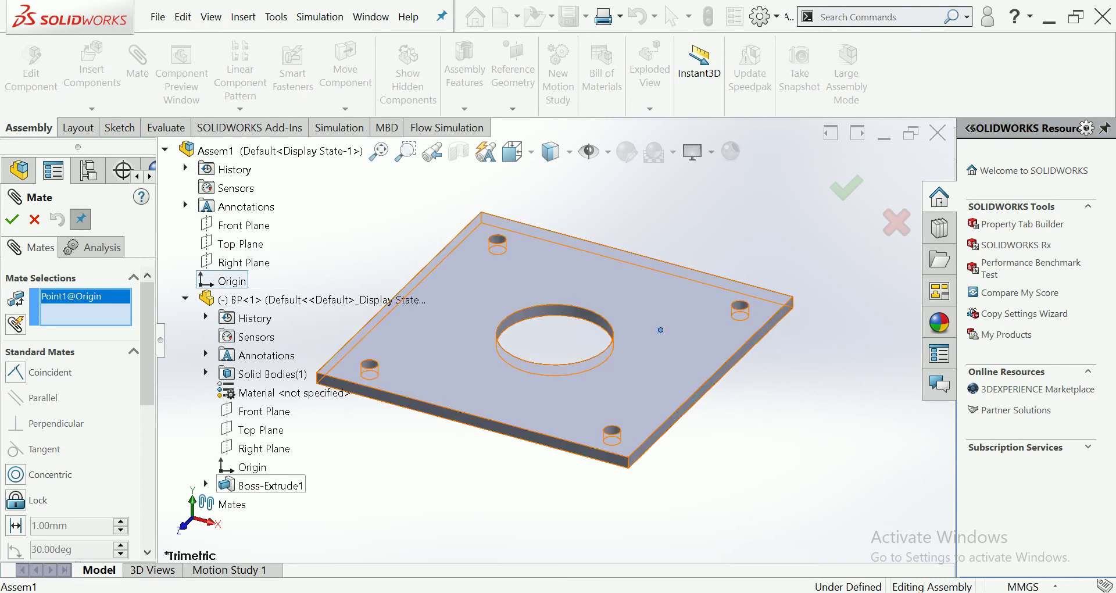
left_click(248, 467)
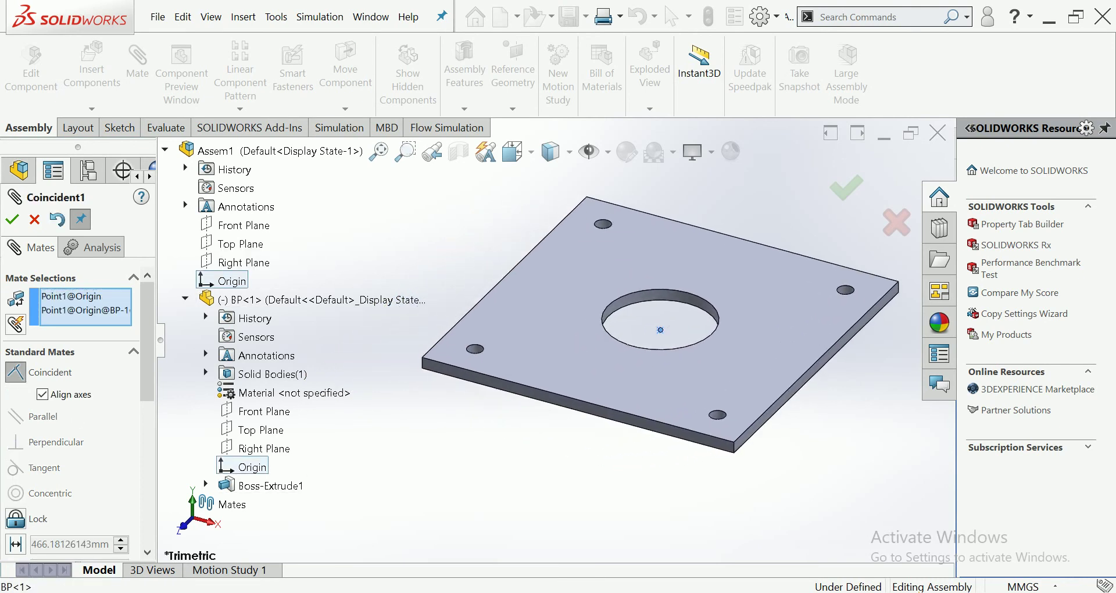
left_click(240, 486)
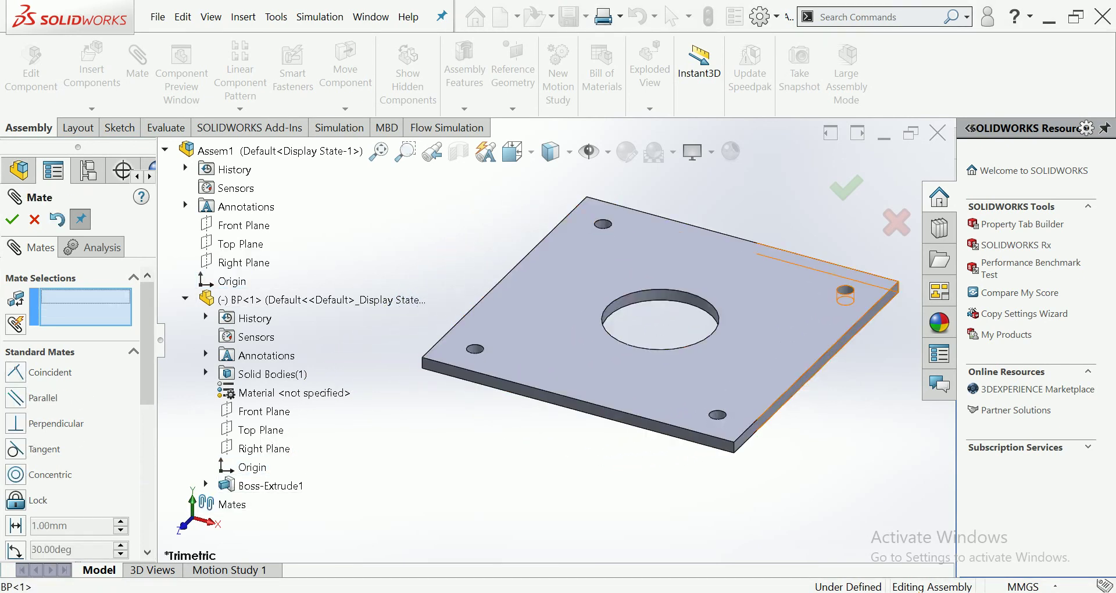
left_click(12, 219)
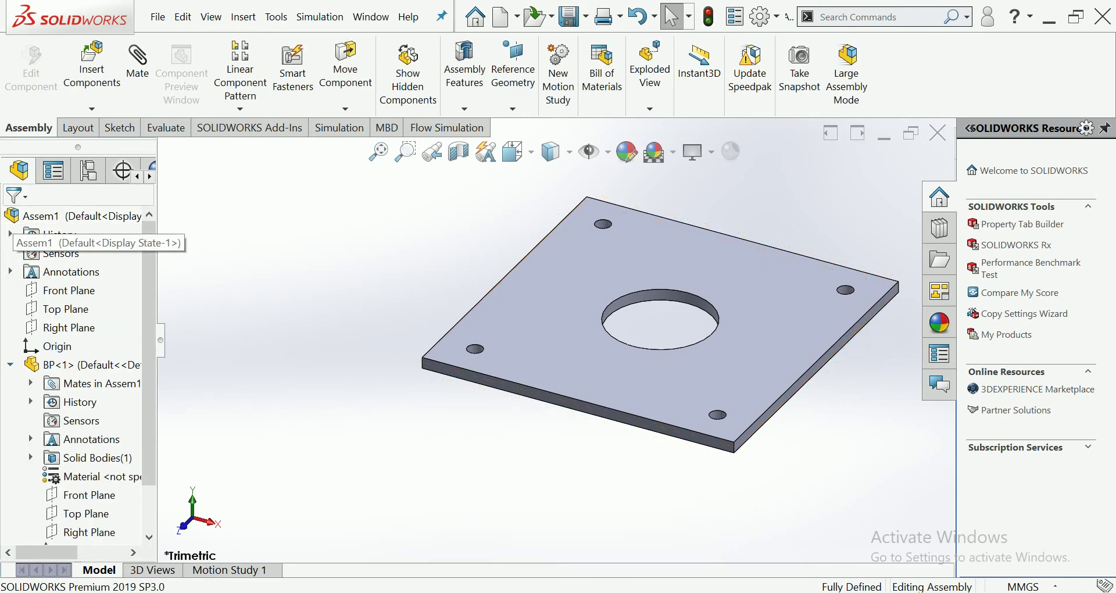
scroll(440, 371, "up", 2)
scroll(439, 371, "up", 3)
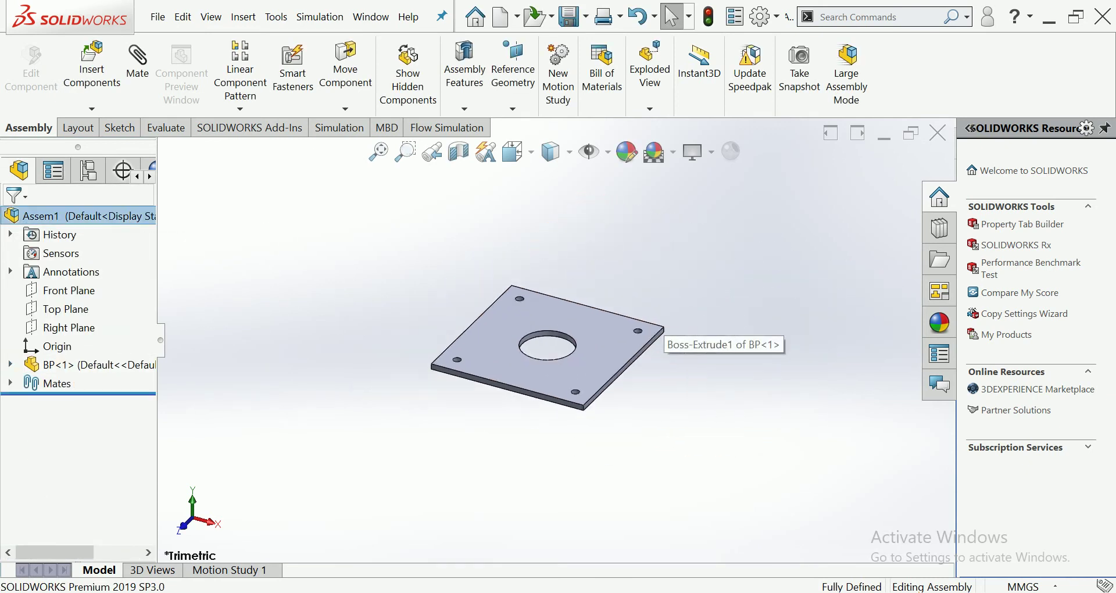
scroll(519, 392, "up", 2)
scroll(519, 392, "up", 1)
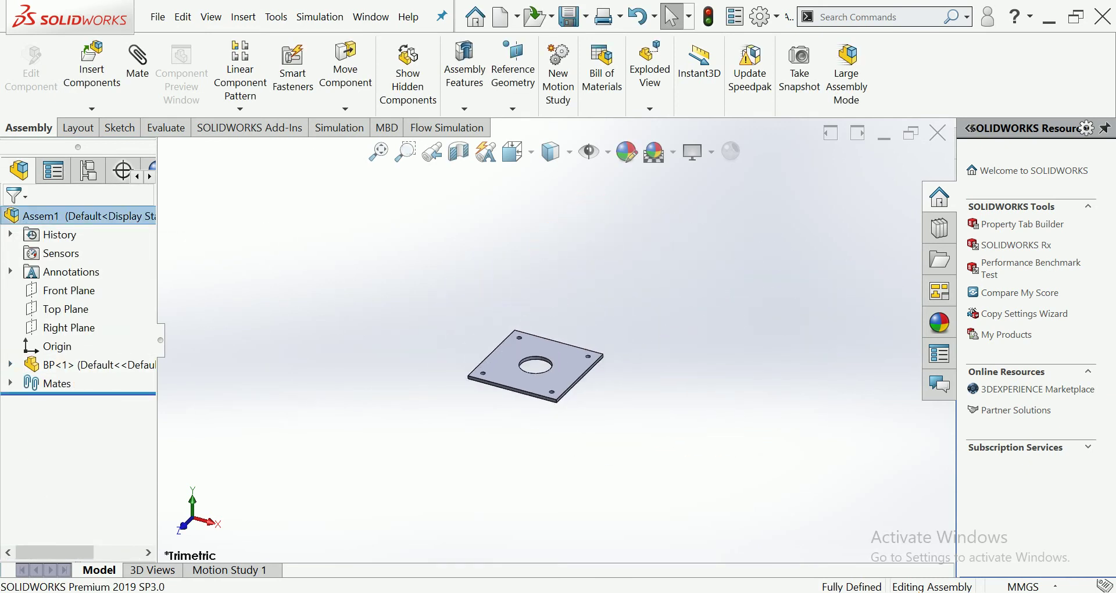
left_click(92, 67)
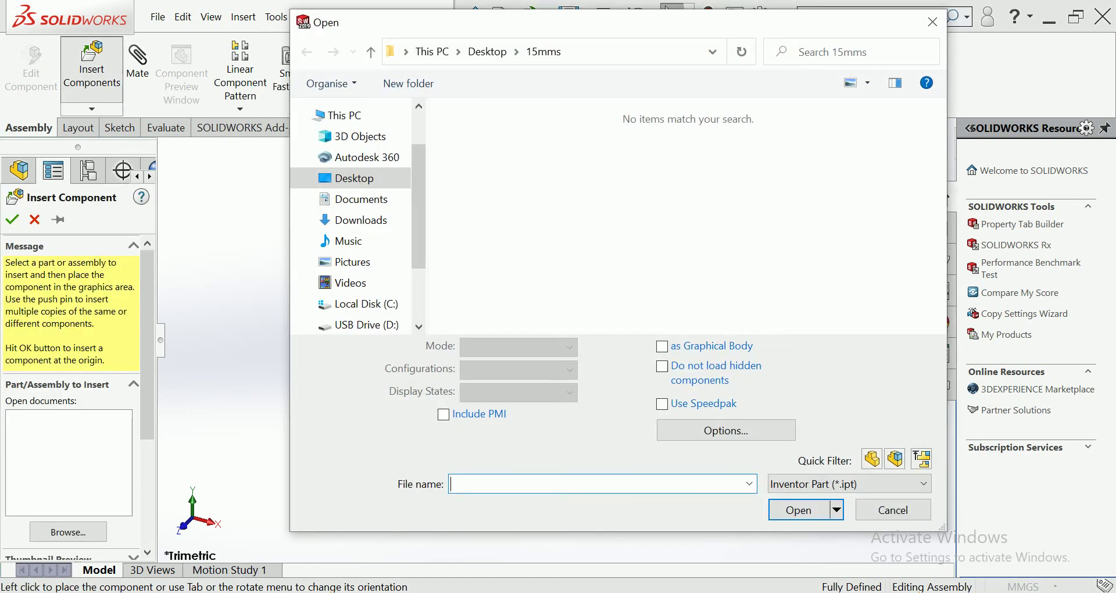
Insert the PIPE part, listing All Files, and place it beside the base plate.
left_click(849, 483)
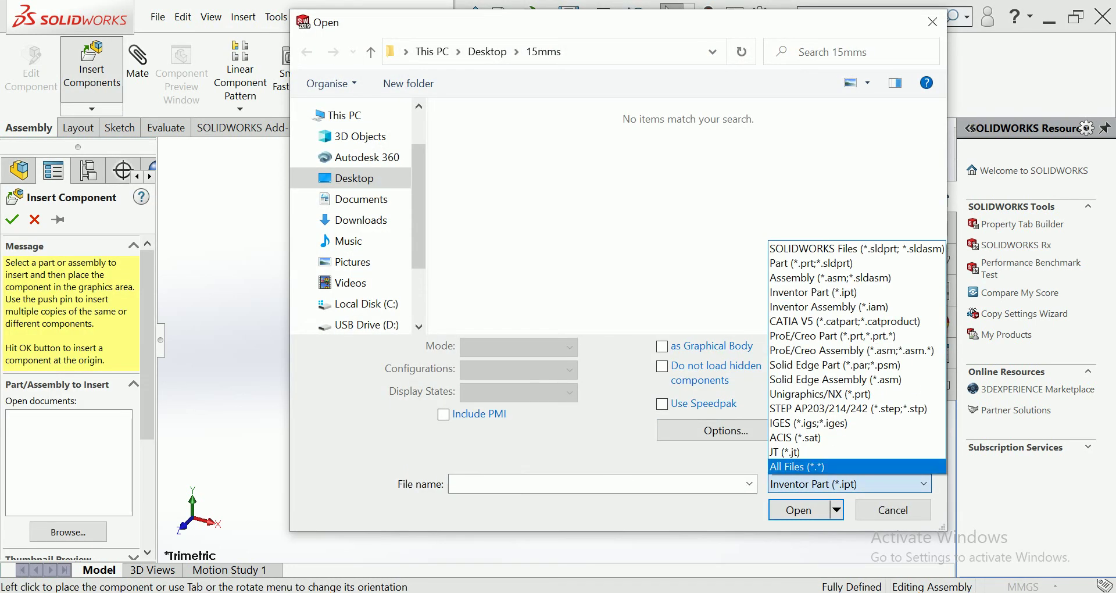
left_click(849, 464)
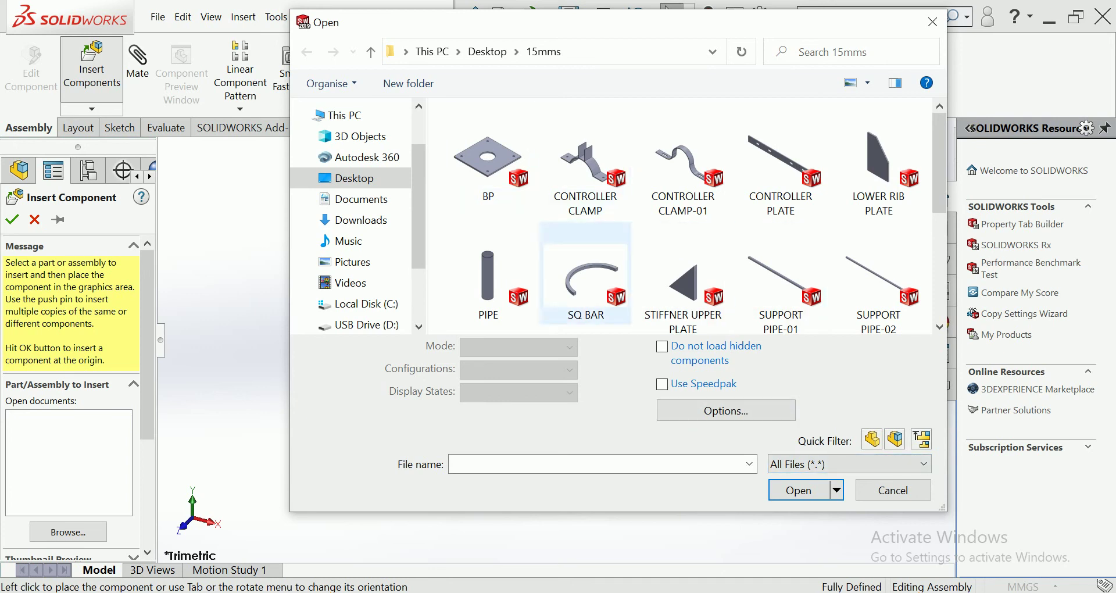
left_click(488, 273)
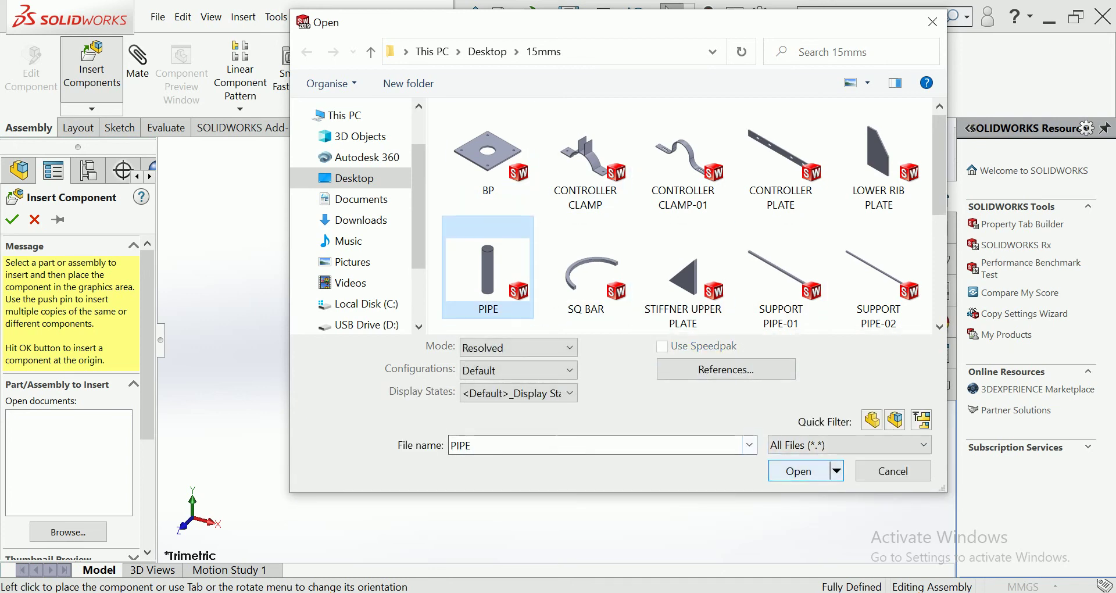
left_click(798, 471)
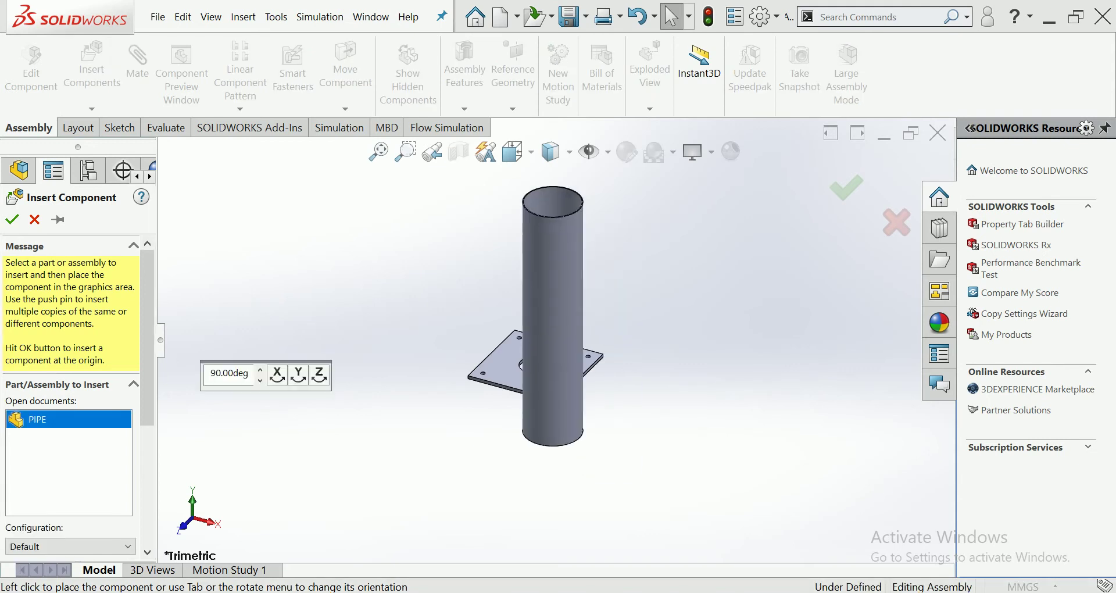
left_click(543, 346)
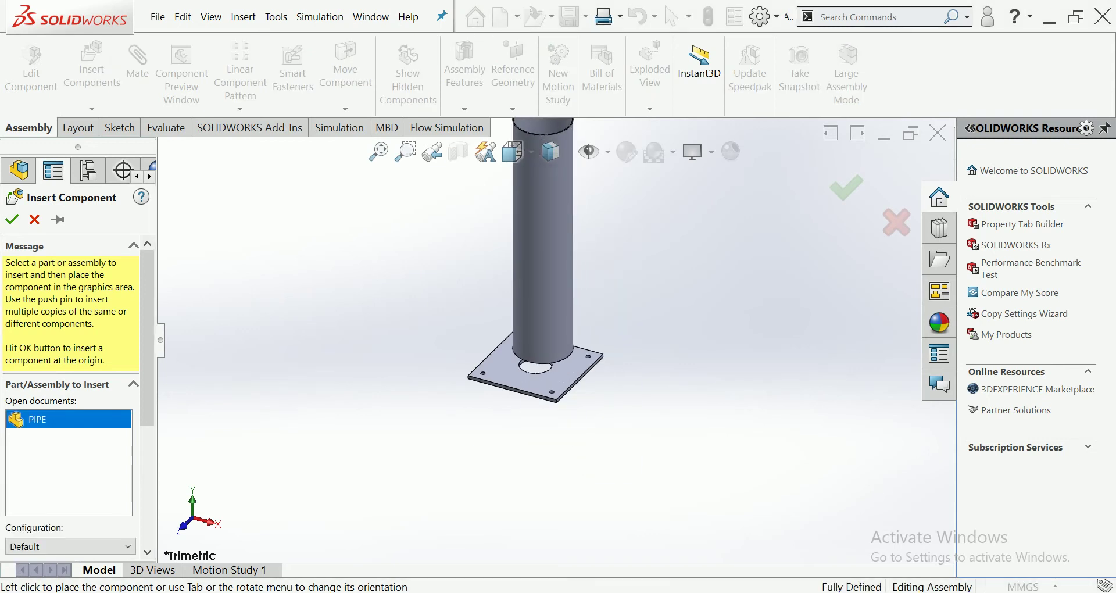
middle_click_drag(567, 325, 524, 291)
scroll(523, 290, "down", 5)
scroll(511, 430, "down", 3)
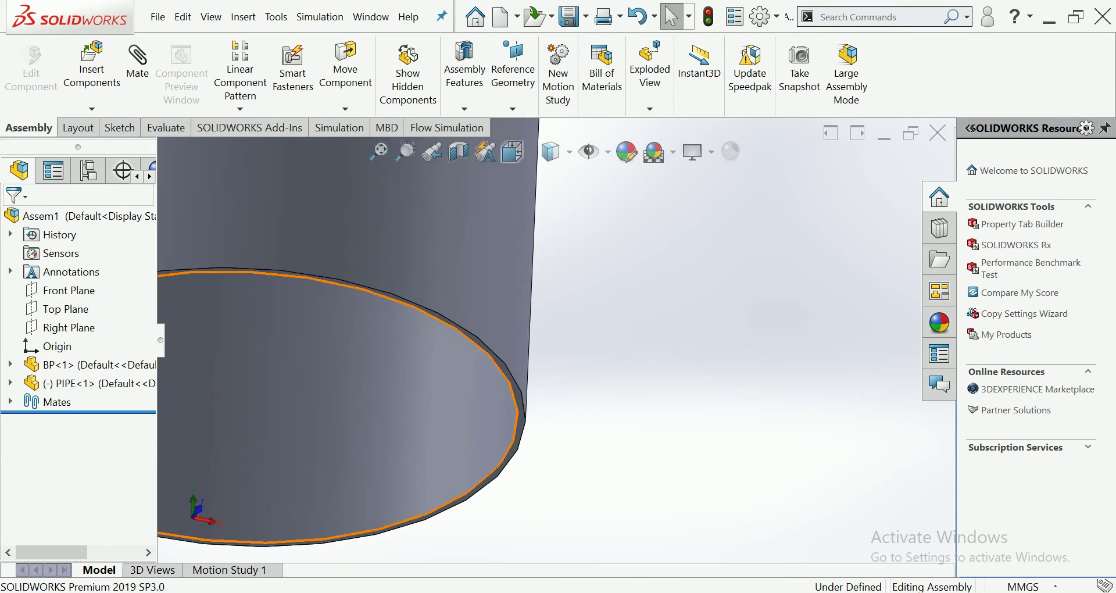
left_click(527, 325)
Mate the pipe's face concentric with the plate's centre hole.
scroll(526, 325, "up", 3)
scroll(526, 326, "up", 5)
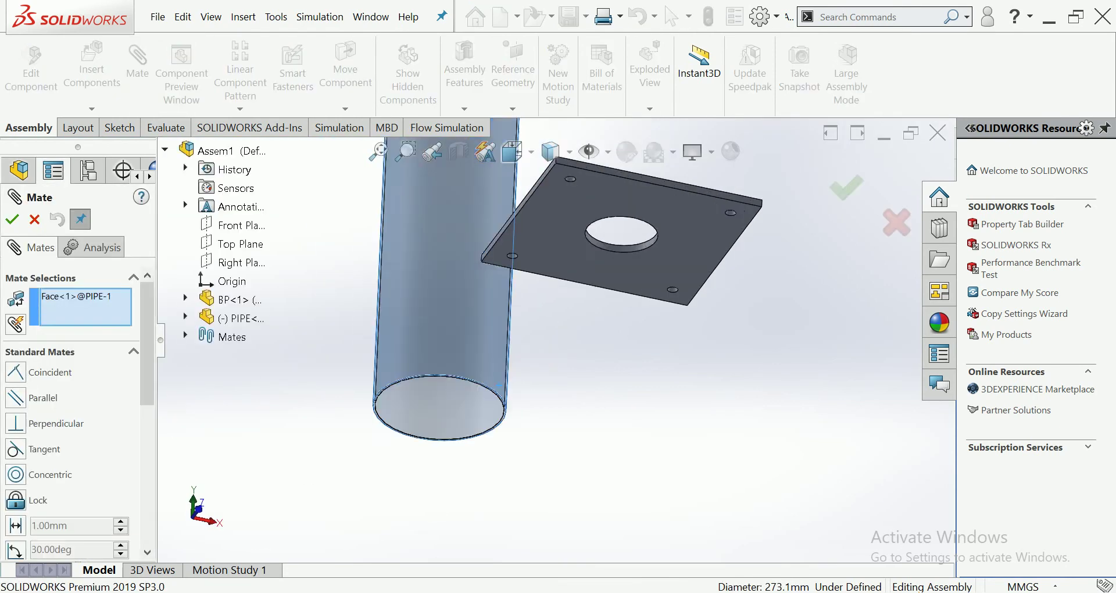
scroll(651, 226, "down", 5)
left_click(639, 276)
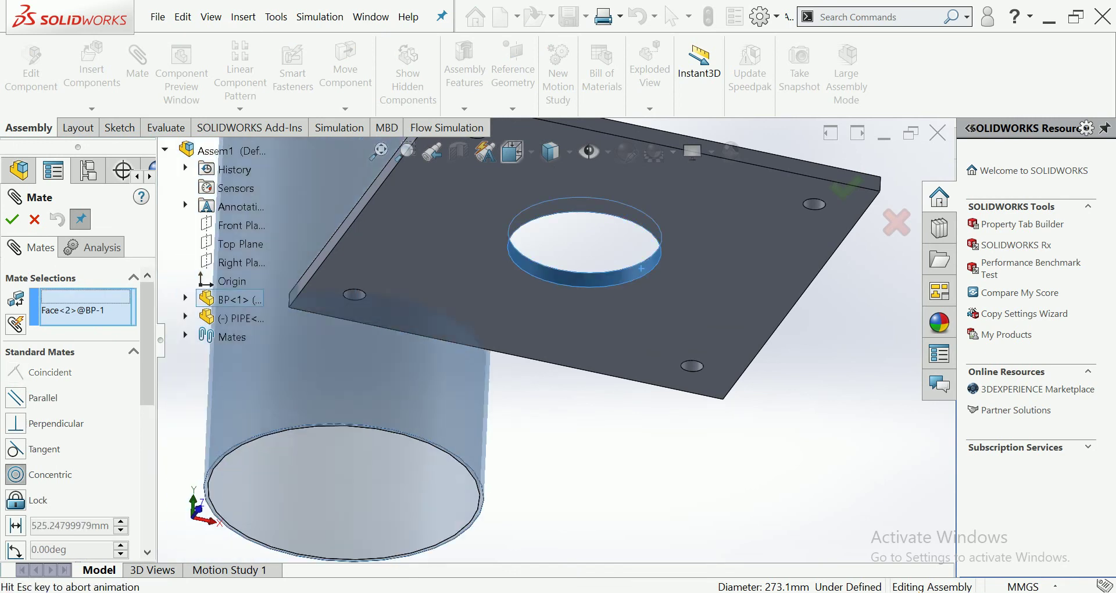
left_click(853, 233)
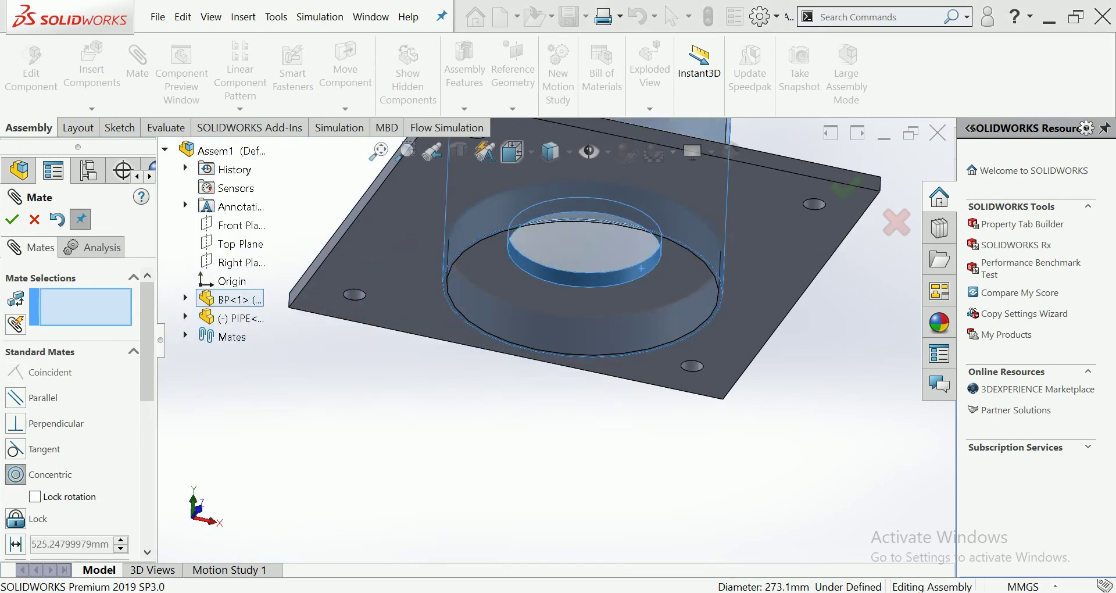
Mate the pipe's end face coincident with the plate's top face.
scroll(576, 325, "up", 5)
scroll(616, 332, "down", 3)
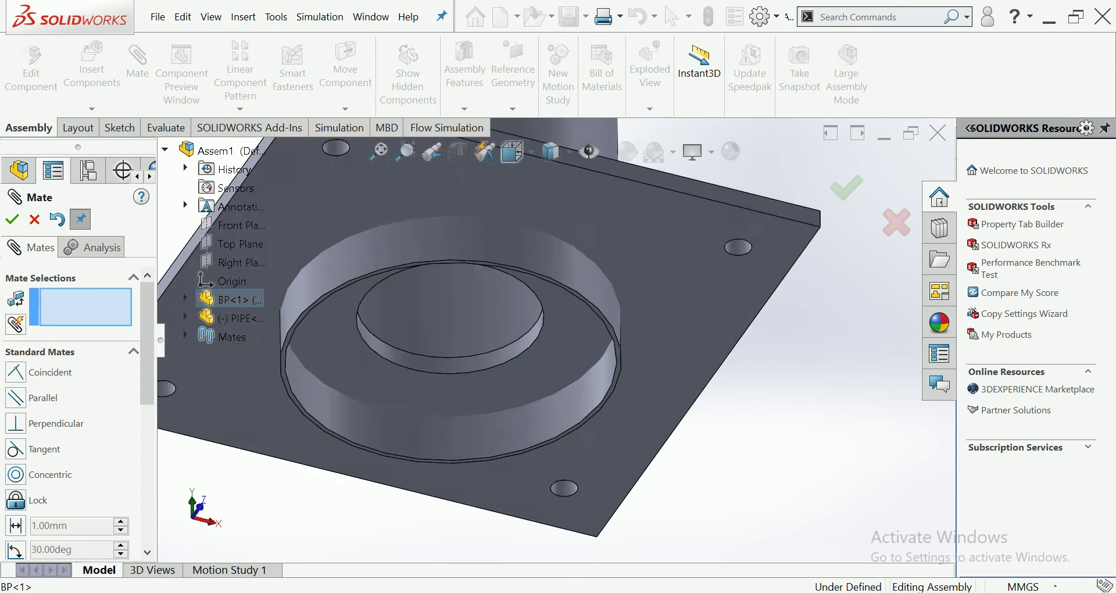
scroll(616, 332, "down", 3)
left_click(555, 387)
scroll(567, 372, "up", 3)
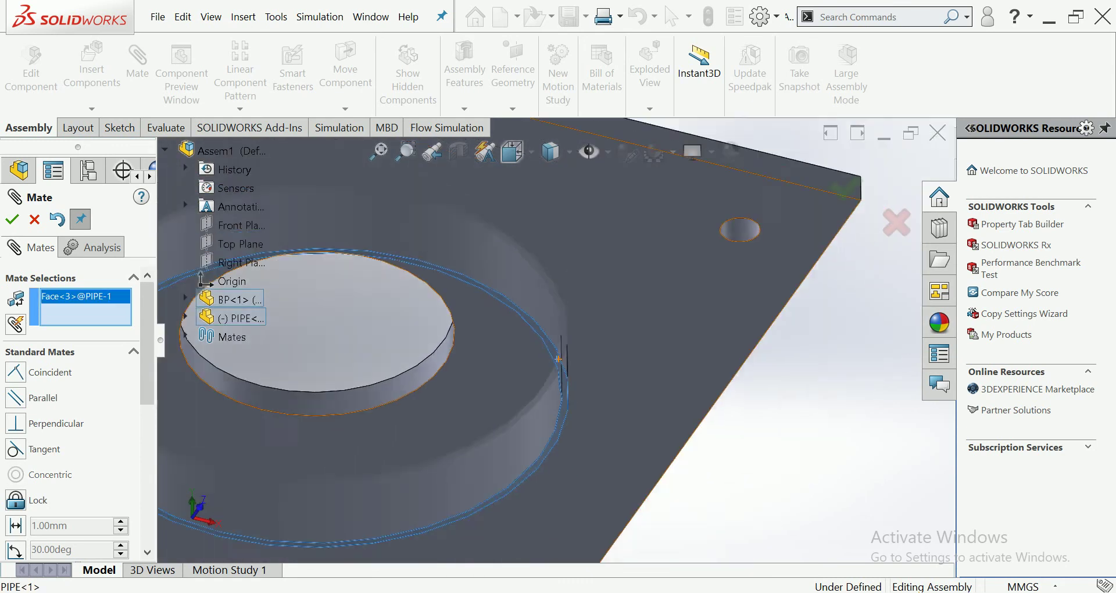
scroll(581, 360, "up", 3)
middle_click_drag(555, 343, 523, 308)
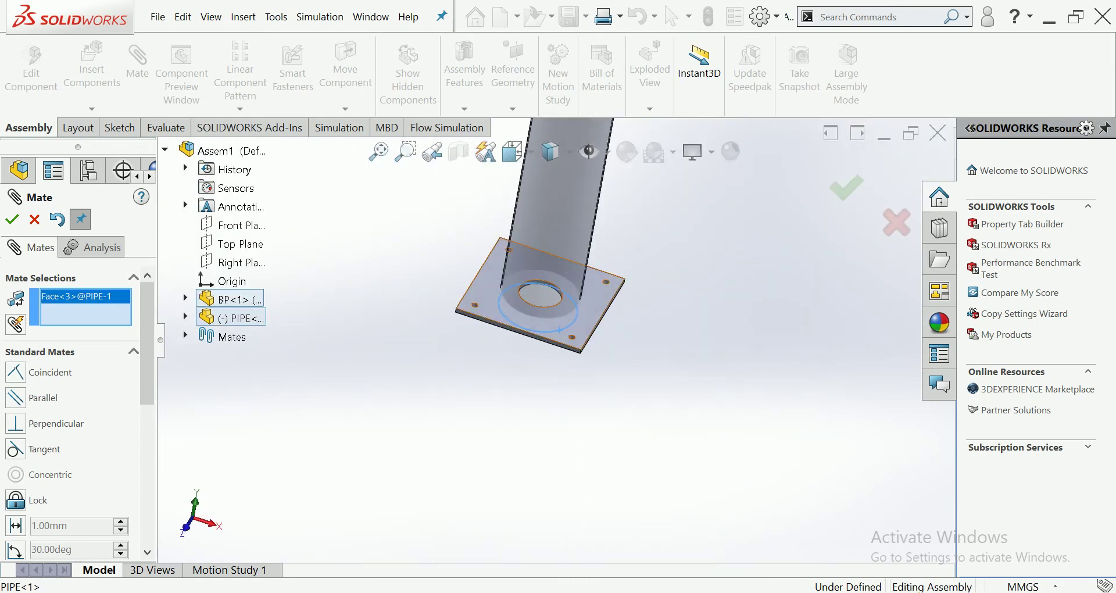
left_click(506, 297)
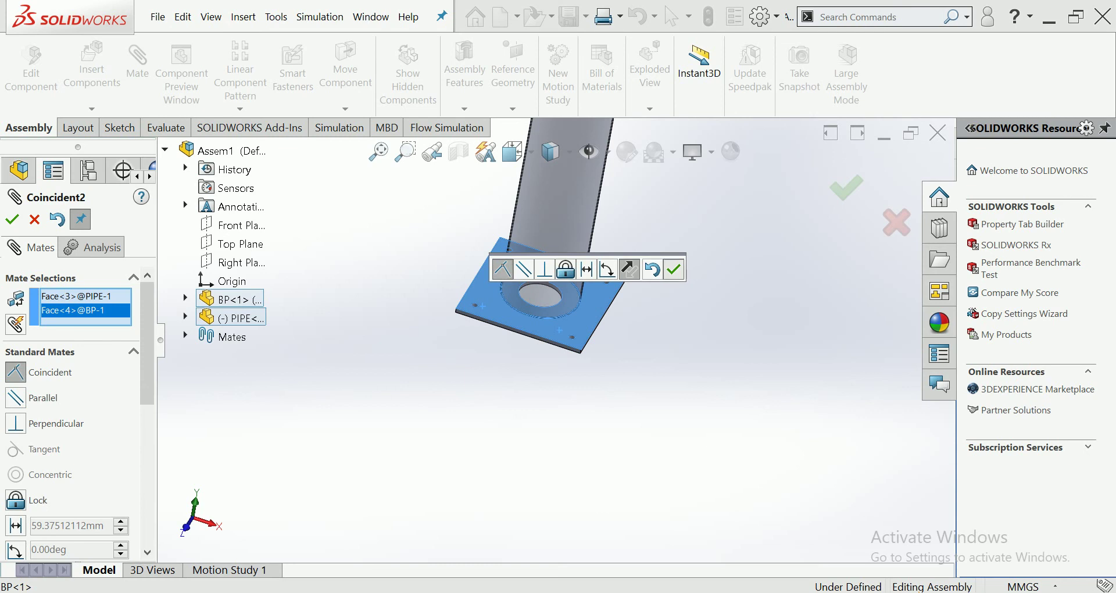
key("Return")
Switch to isometric view, close Mate, and start saving the assembly as GA OF 15MMS.
key("ctrl+7")
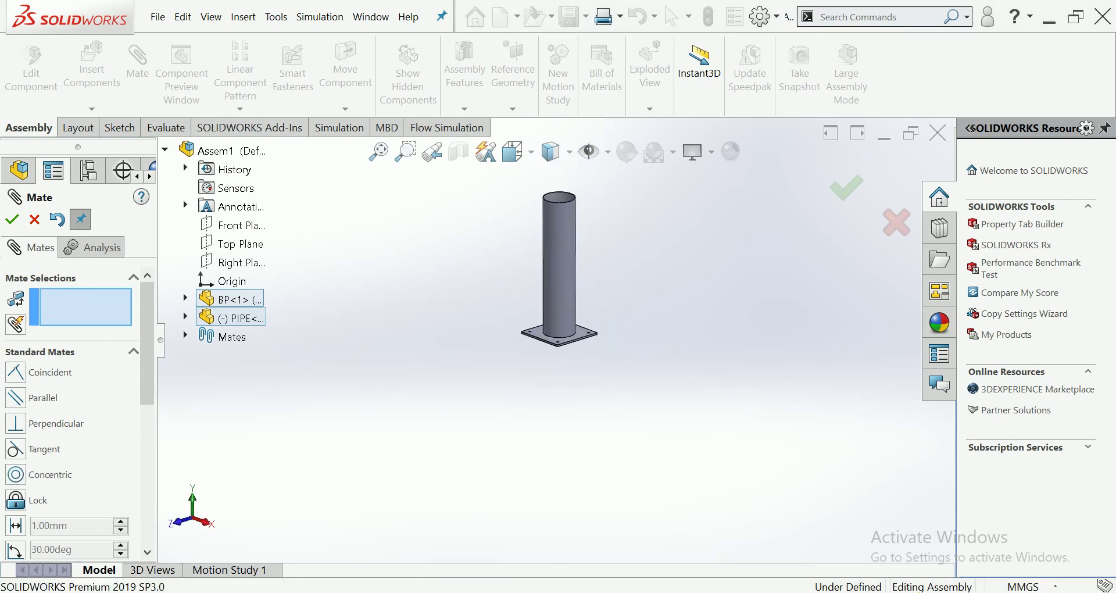
scroll(613, 244, "down", 3)
key("Escape")
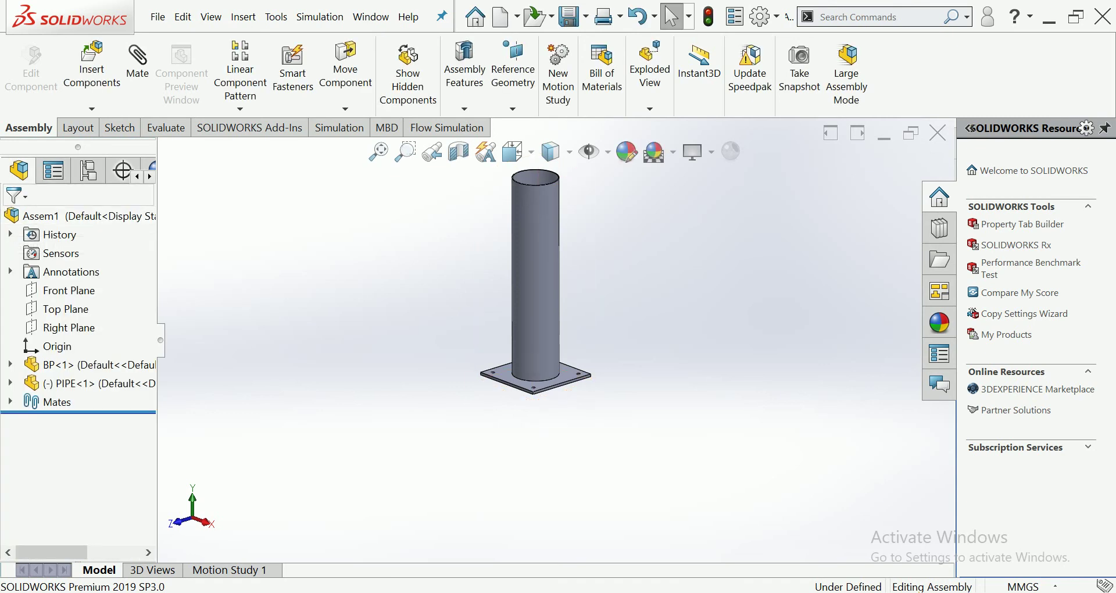
left_click(544, 245)
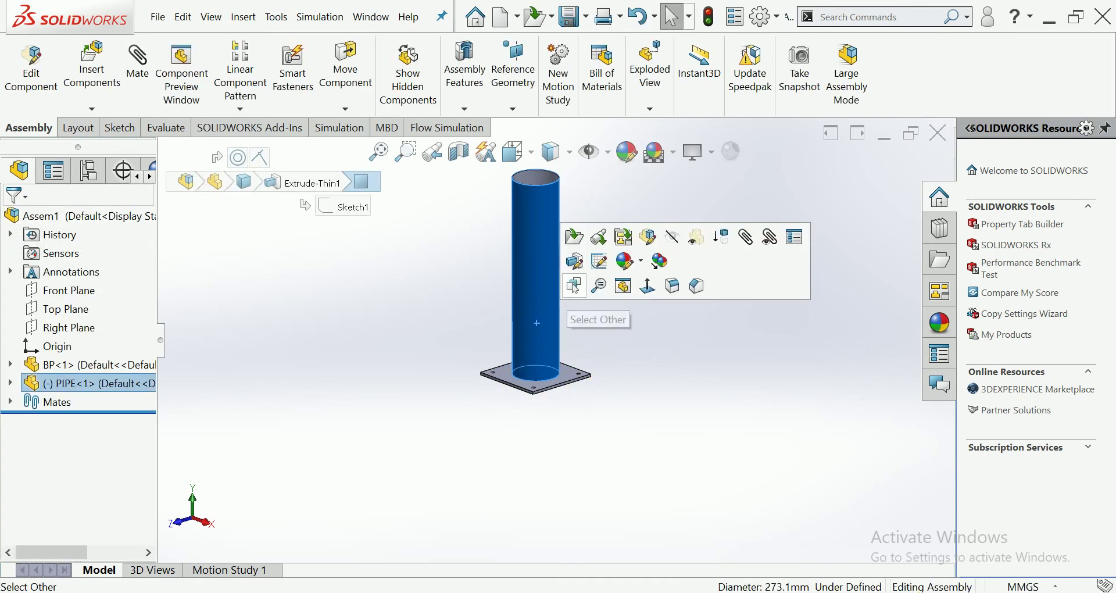
left_click(580, 281)
key("Return")
type("GA OF 15MMS")
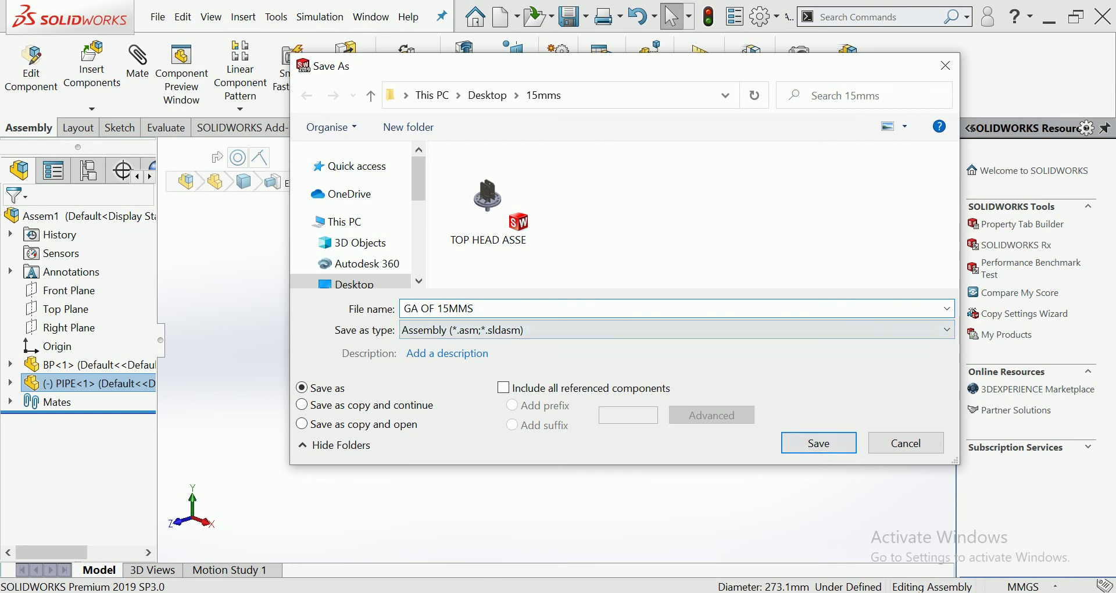
Confirm saving the assembly under the name GA OF 15MMS.
key("Return")
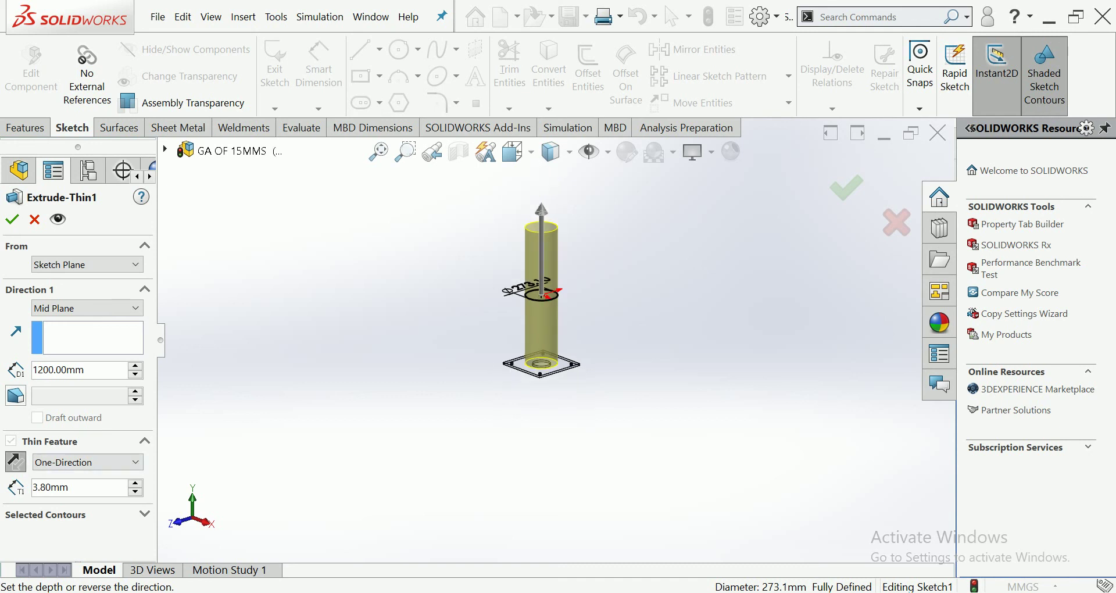
View the pipe from the standard Top orientation and zoom in.
left_click(512, 153)
left_click(511, 152)
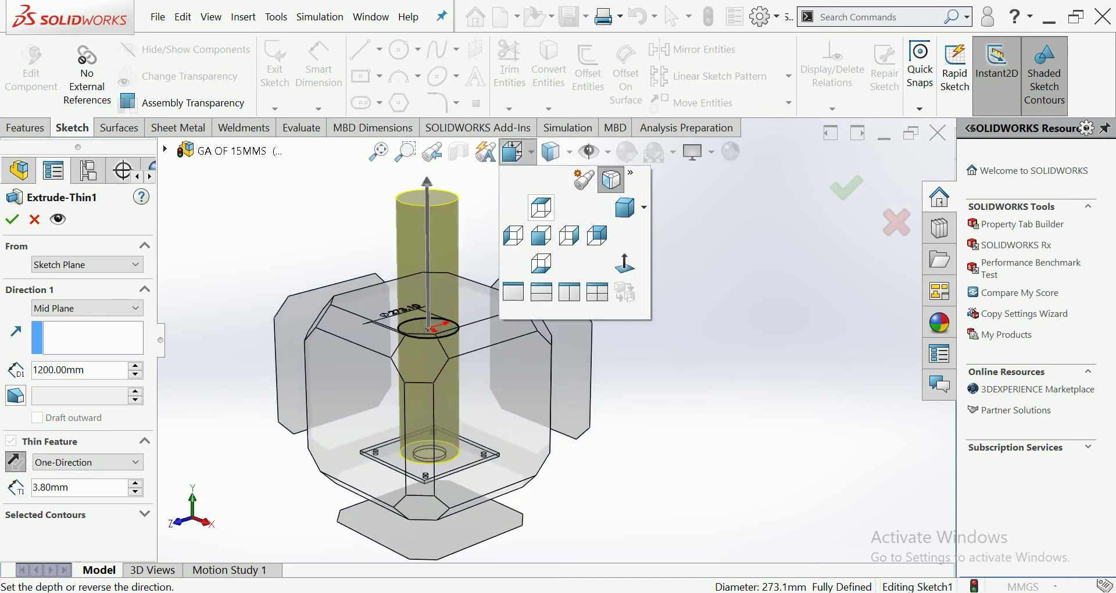
left_click(542, 208)
scroll(599, 240, "up", 2)
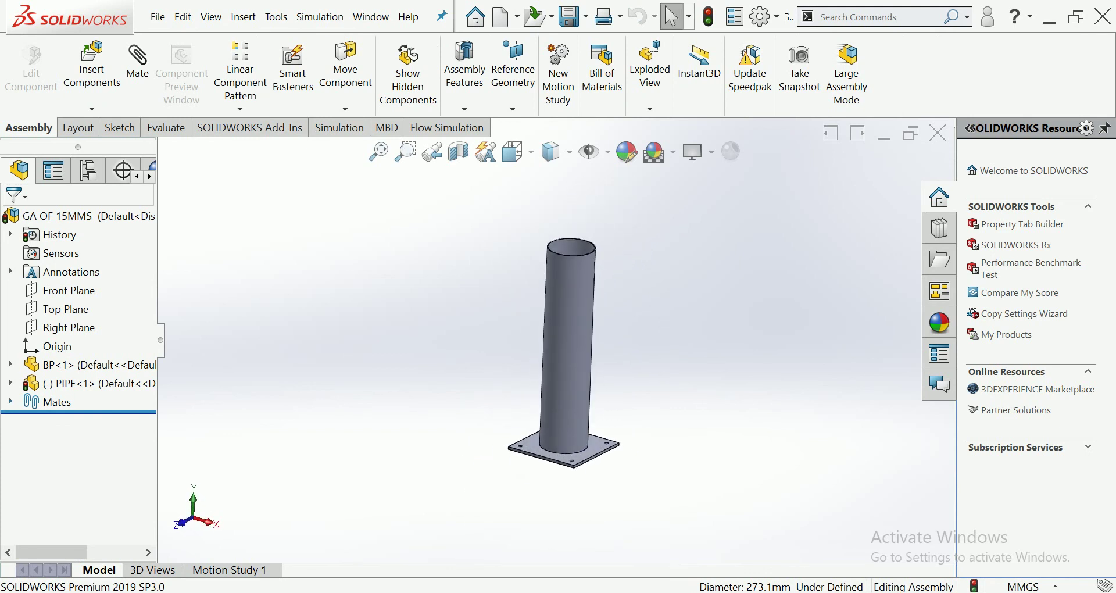
Mate the pipe's Front Plane coincident to the assembly's Front Plane.
left_click(10, 383)
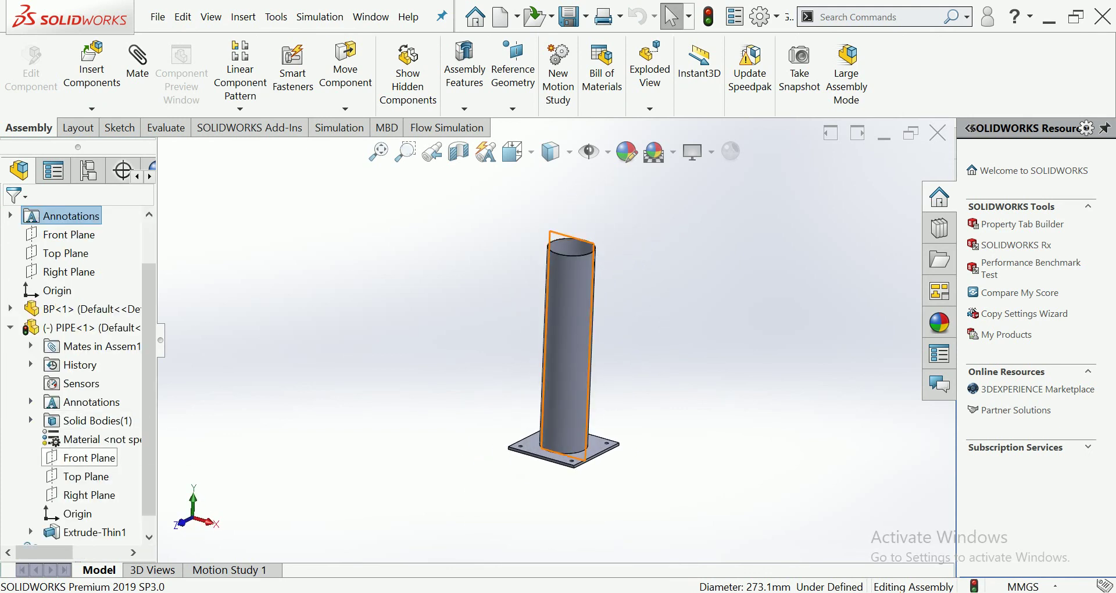
left_click(87, 458)
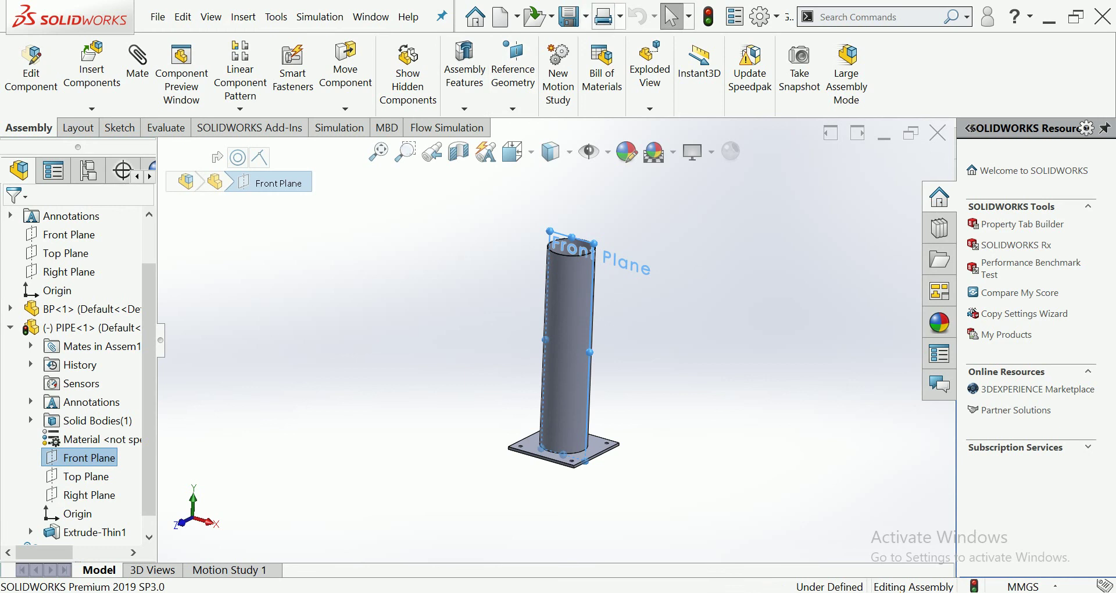
left_click(138, 64)
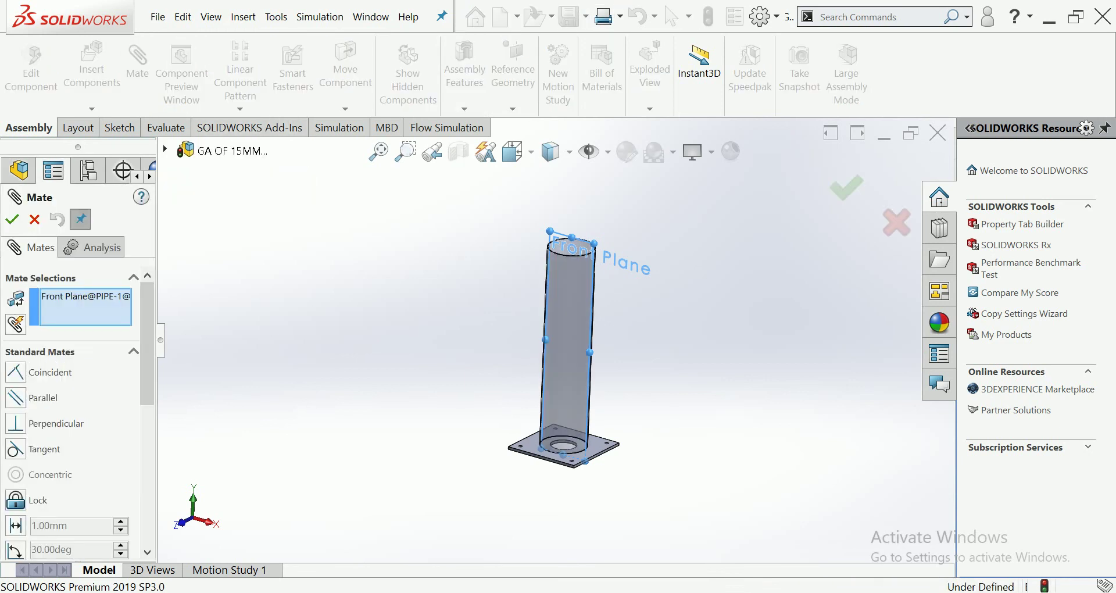
left_click(165, 149)
left_click(241, 225)
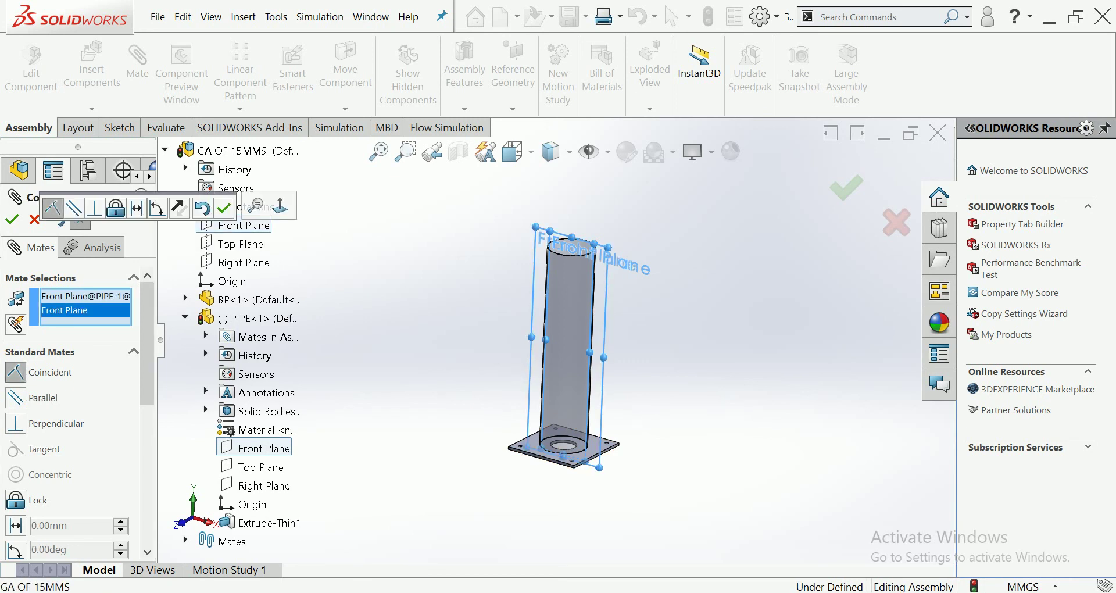
left_click(223, 207)
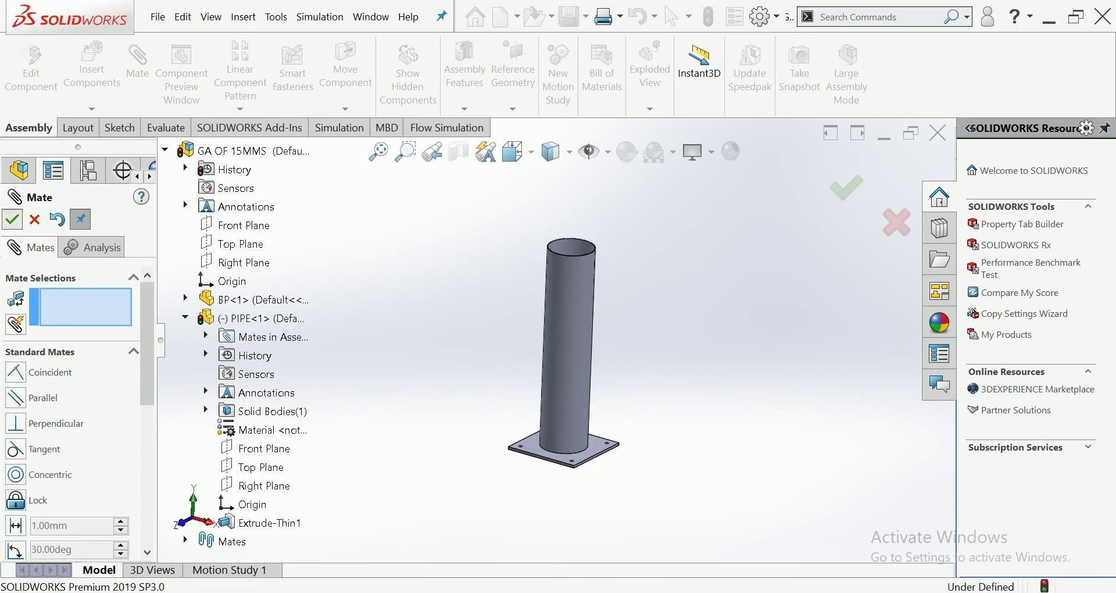
left_click(11, 220)
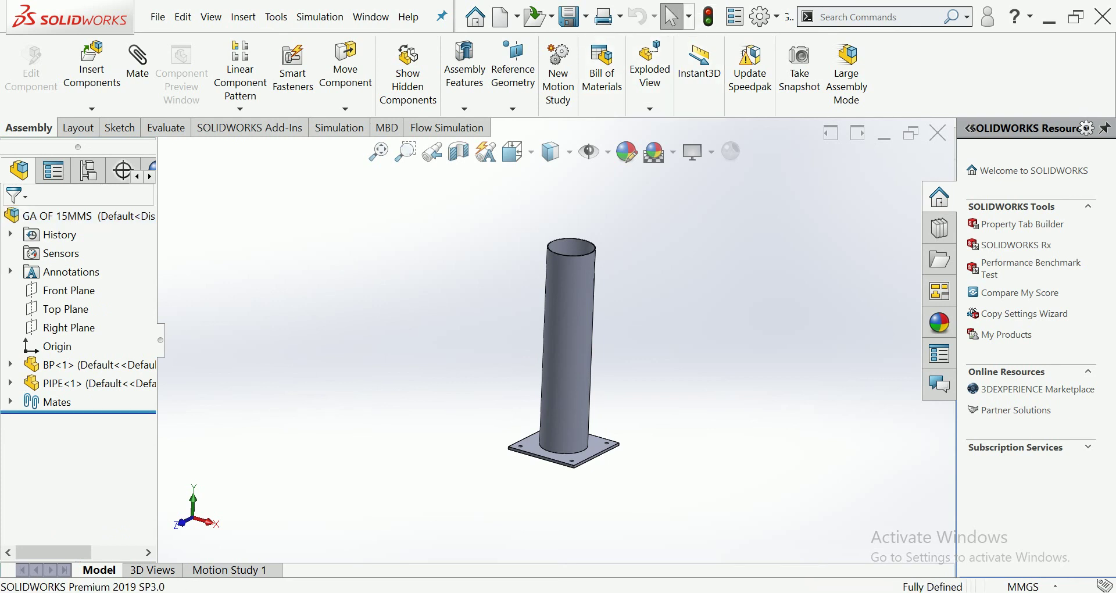
Orbit to a near-front view and start inserting another component.
middle_click_drag(564, 349, 558, 349)
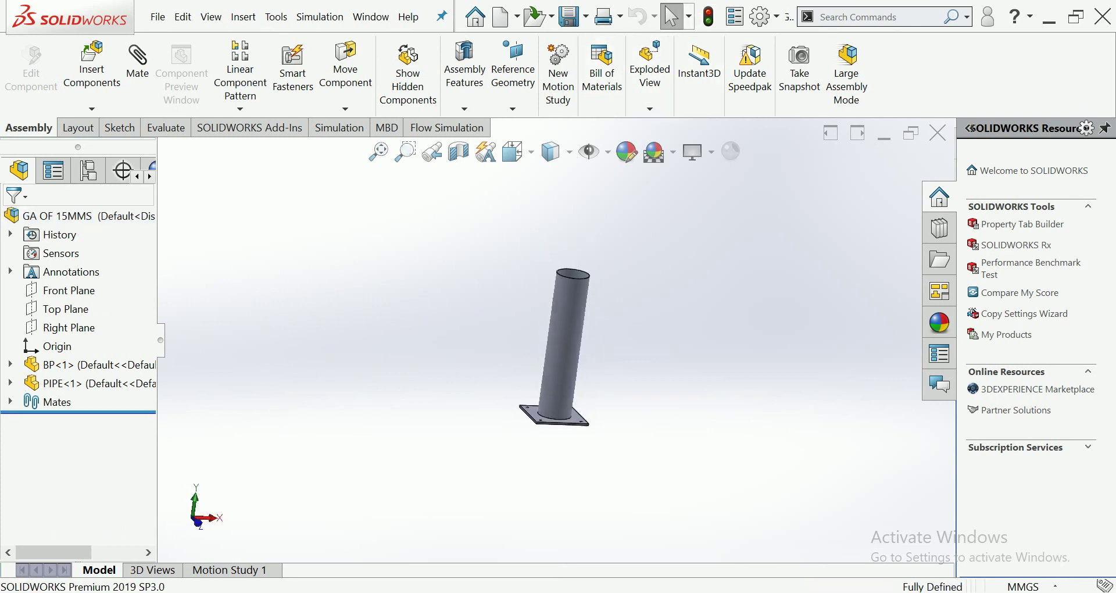
scroll(749, 341, "down", 1)
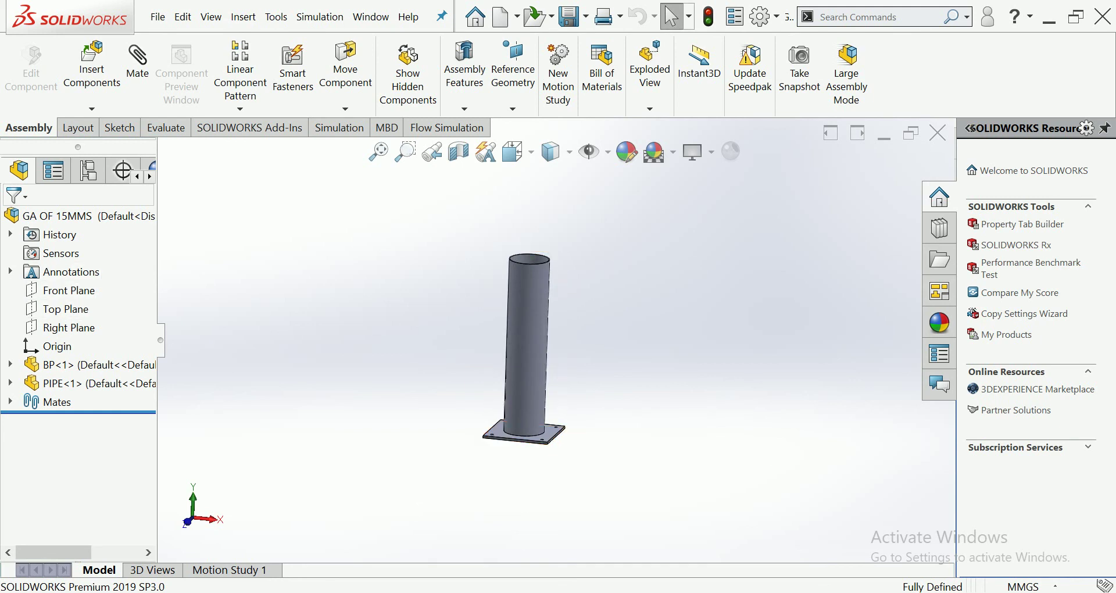
left_click(91, 64)
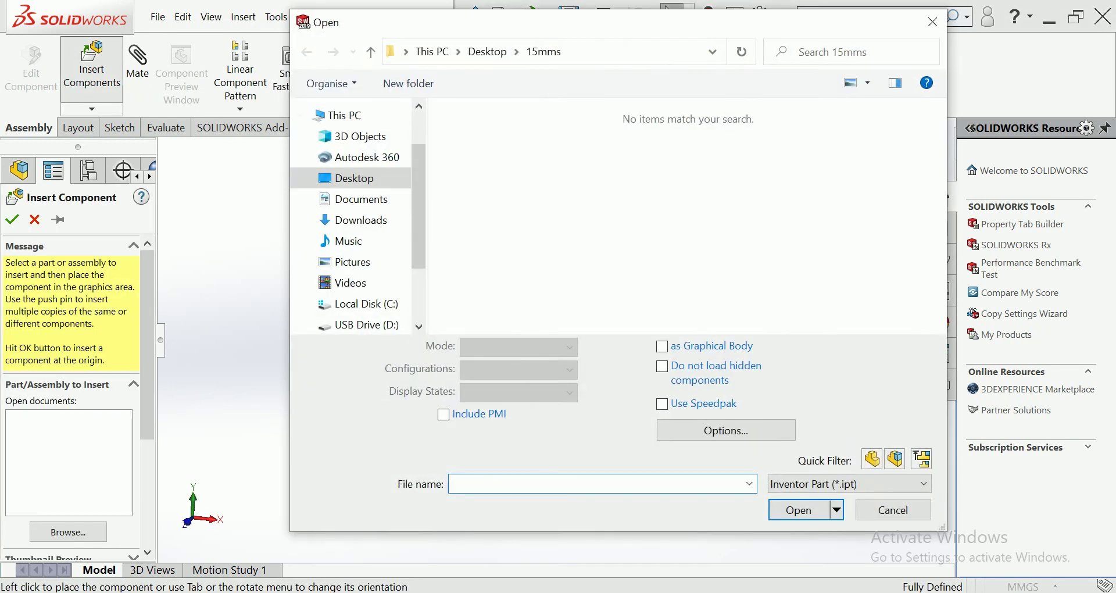
Show all file types in the 15mms folder and choose the TOP HEAD ASSE assembly.
left_click(849, 484)
left_click(822, 461)
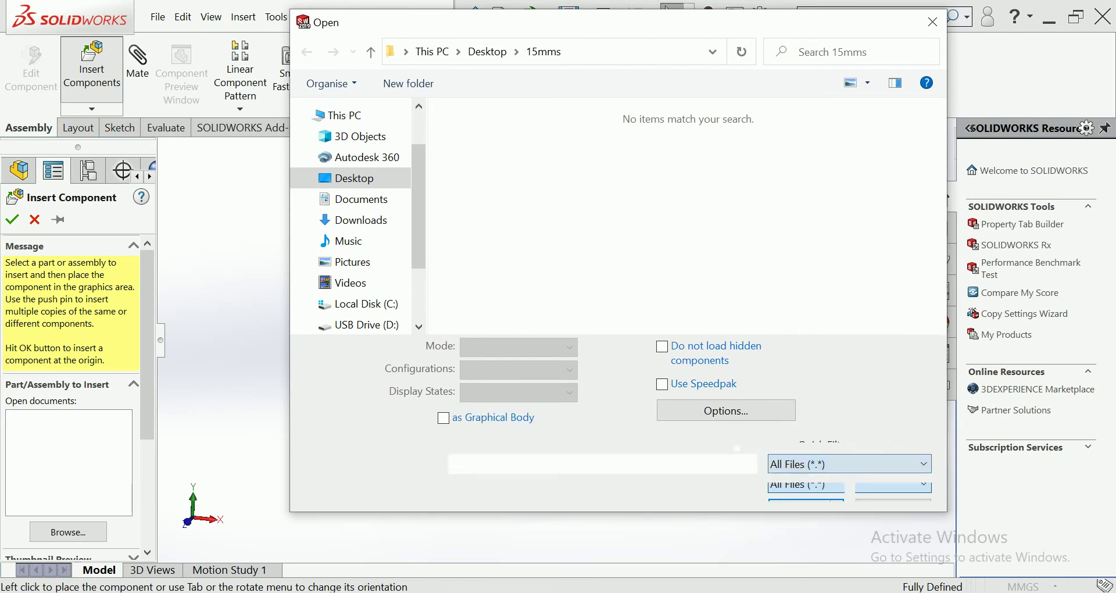
scroll(684, 273, "down", 3)
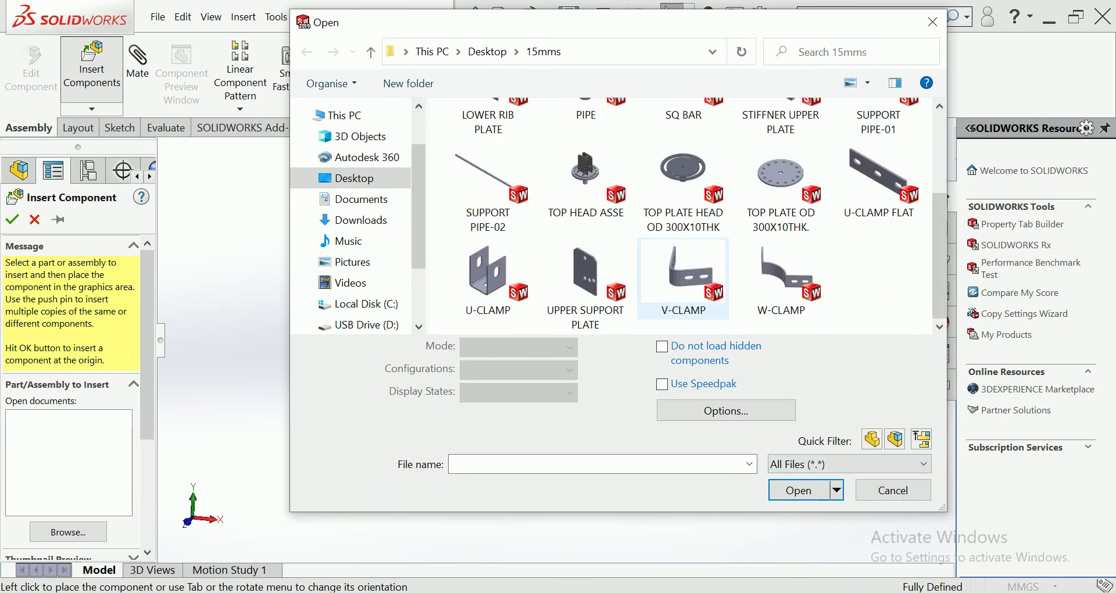
left_click(781, 186)
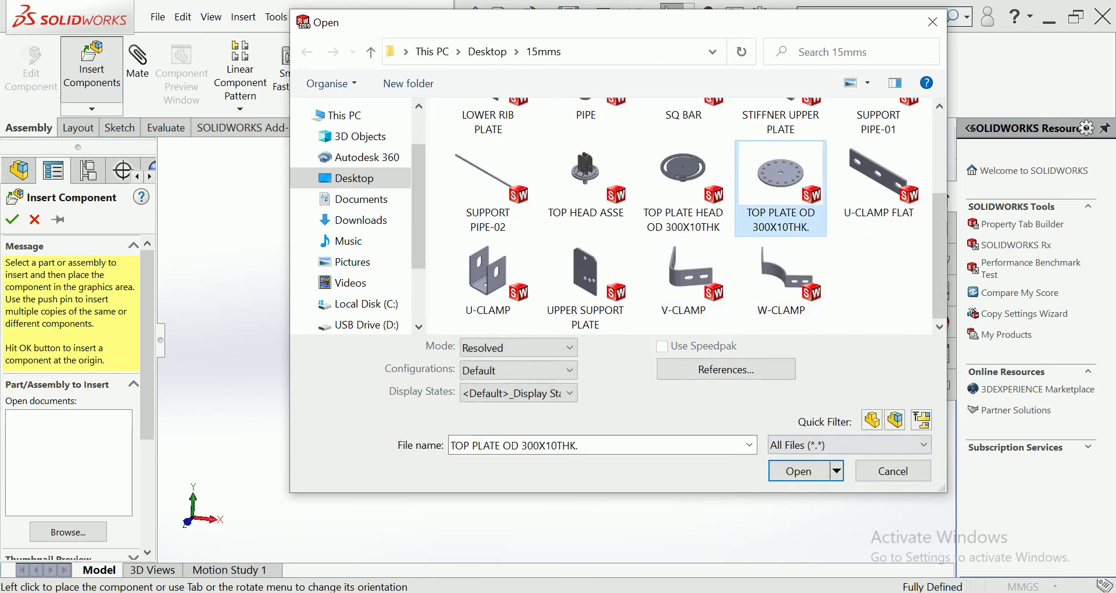
left_click(586, 175)
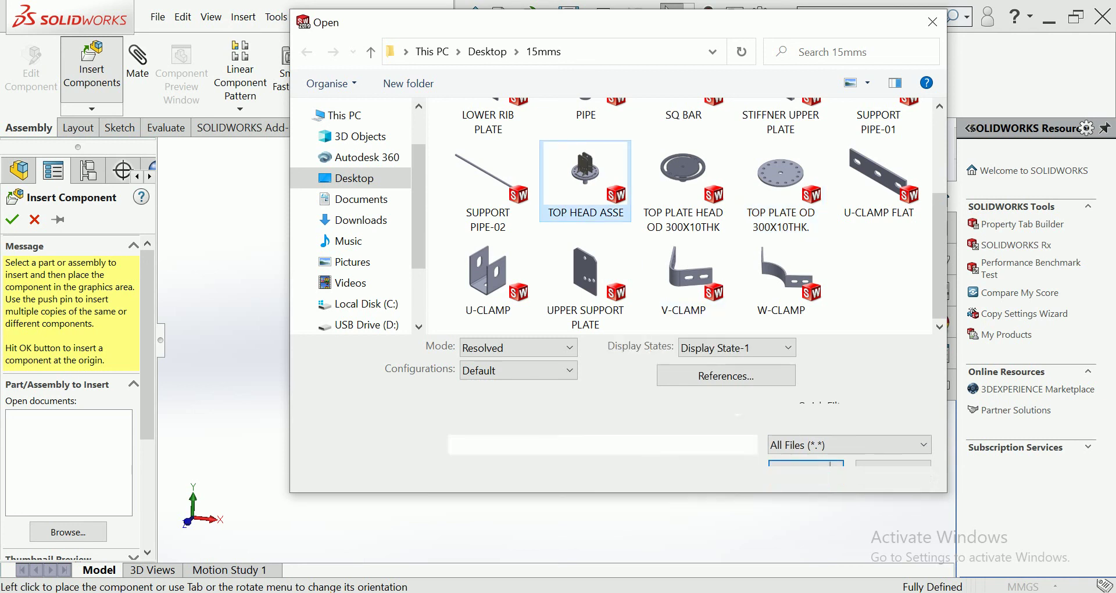
key("Return")
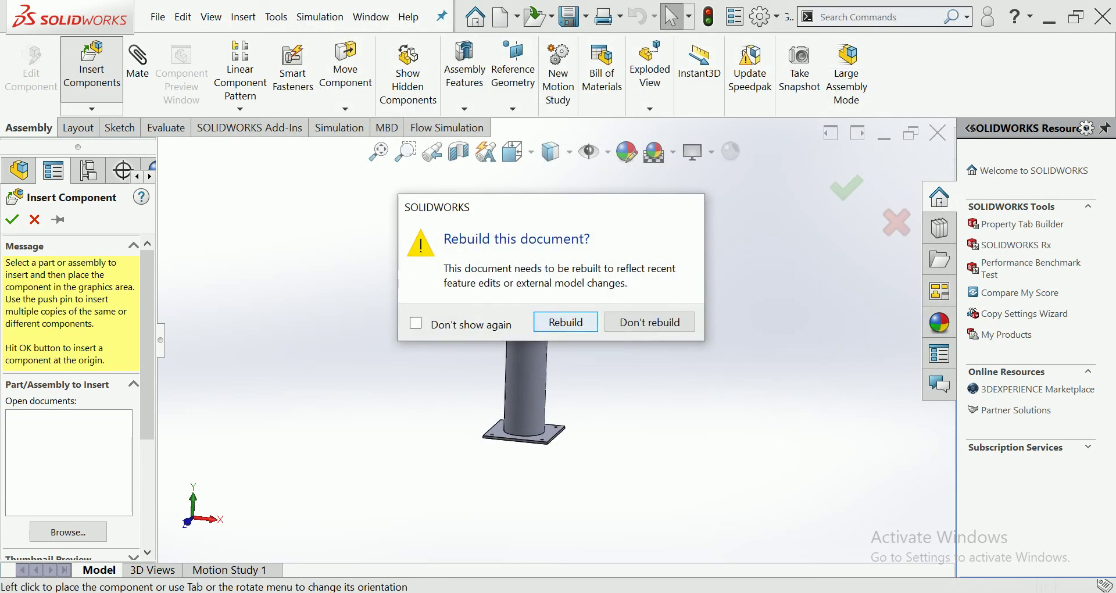
Rebuild and place TOP HEAD ASSE just above the pipe's top end.
left_click(546, 322)
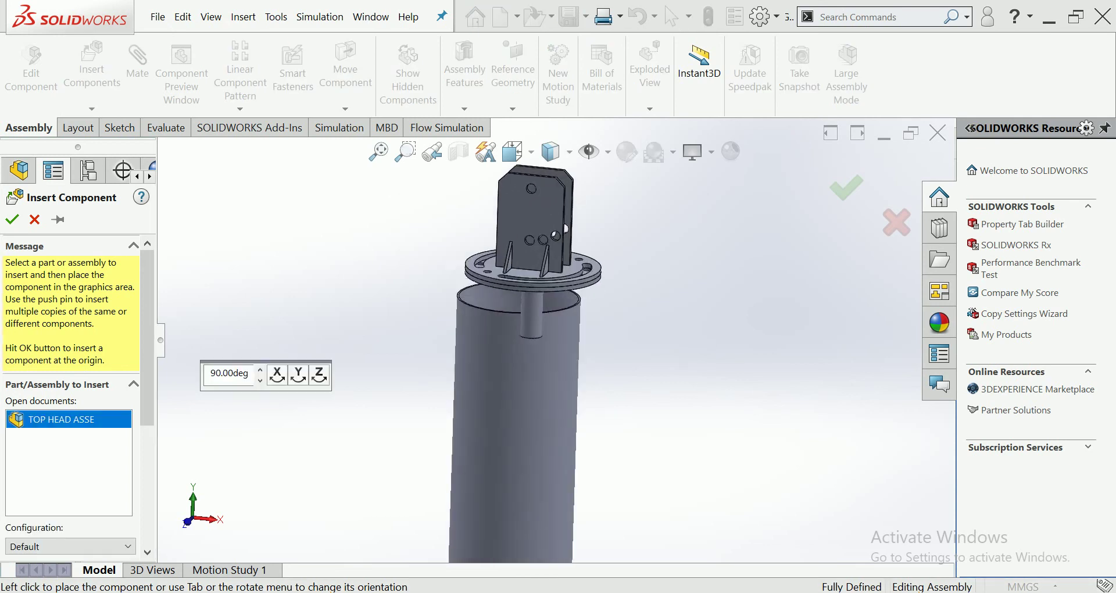
scroll(545, 263, "down", 2)
scroll(545, 262, "down", 2)
scroll(544, 263, "down", 2)
scroll(545, 263, "down", 2)
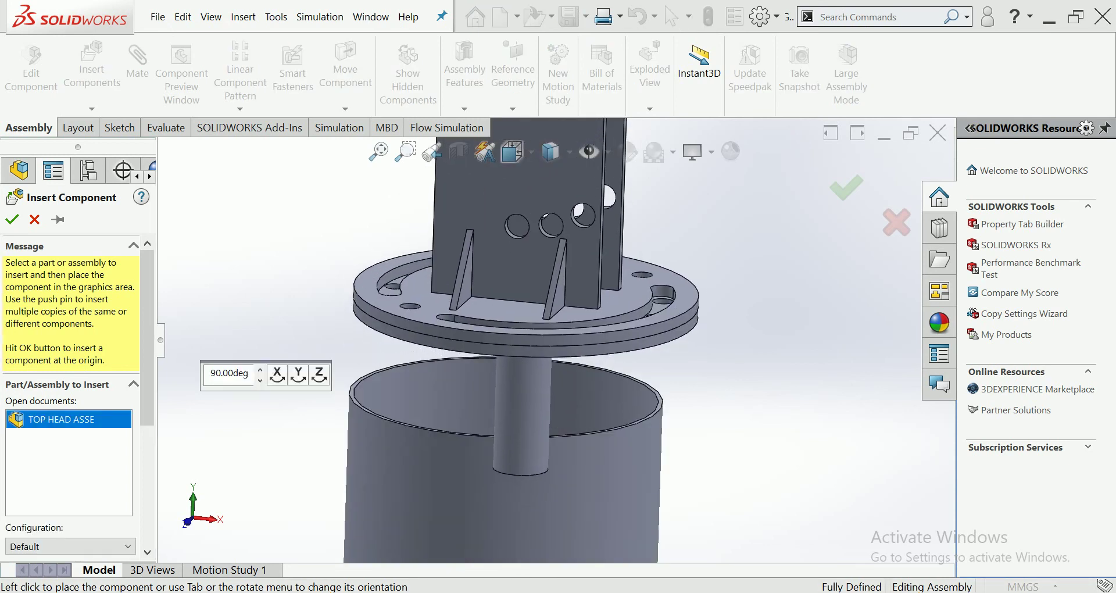
left_click(531, 326)
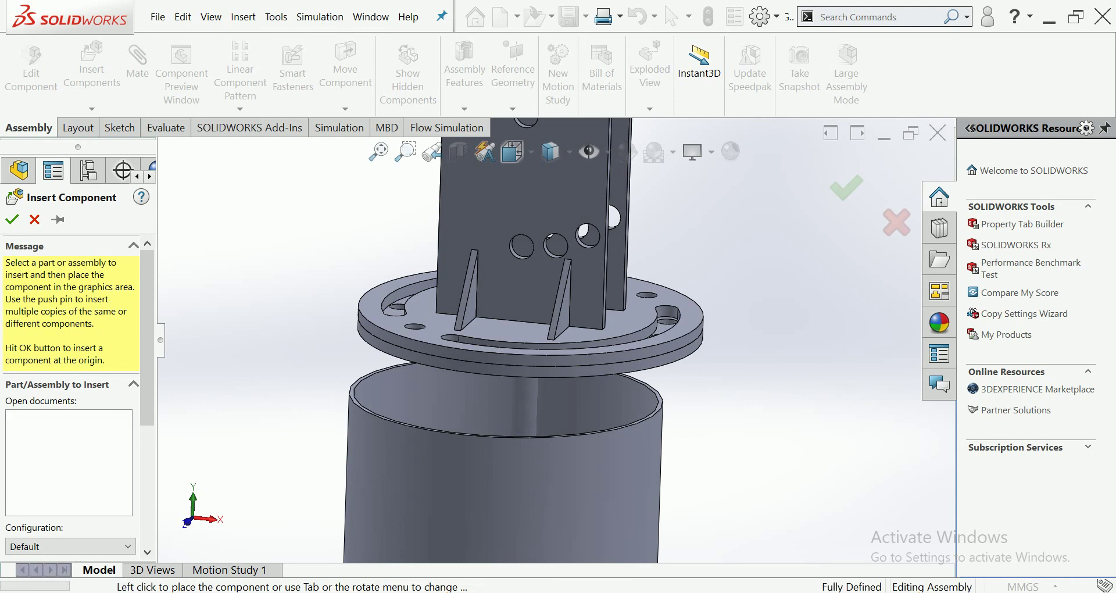
mouse_move(530, 325)
middle_mouse_down()
mouse_move(531, 291)
mouse_move(476, 268)
mouse_move(463, 376)
middle_mouse_up()
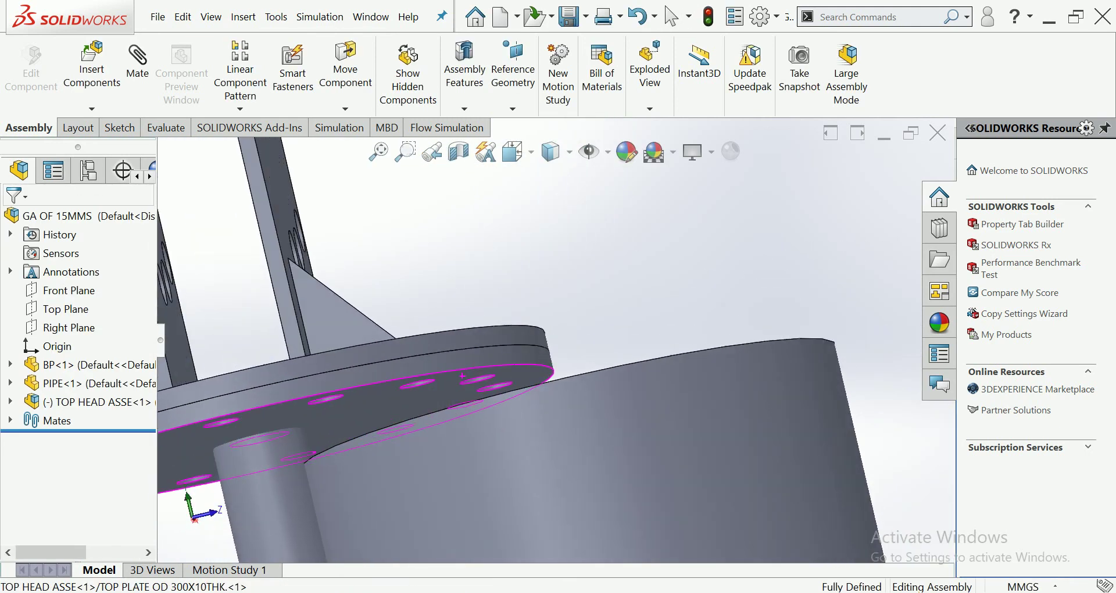
Mate the flange underside coincident with the pipe's top face.
left_click(499, 355)
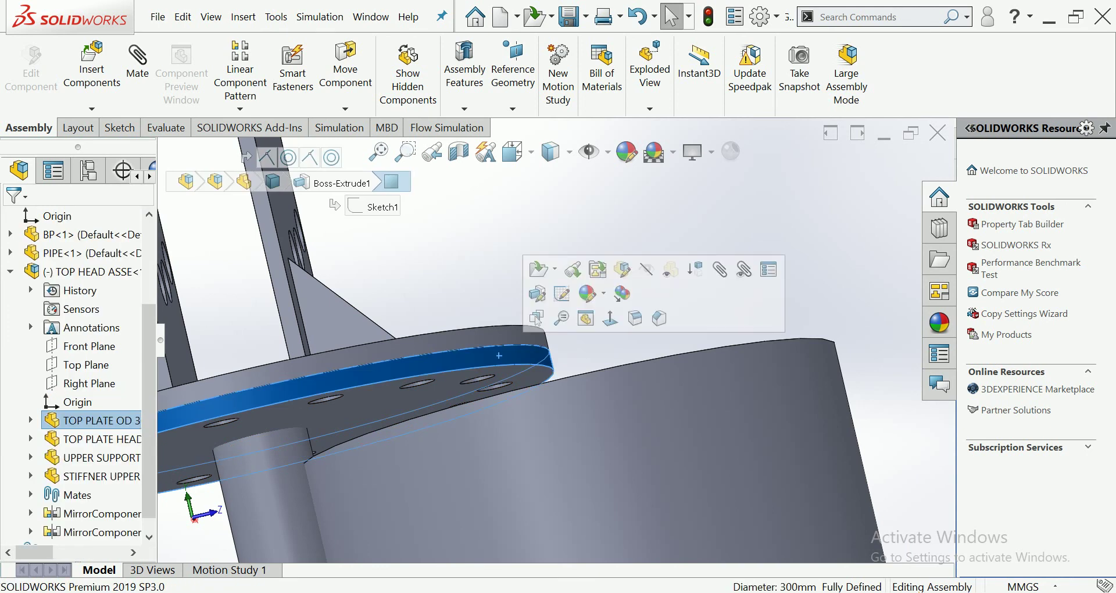
middle_click_drag(537, 319, 517, 337)
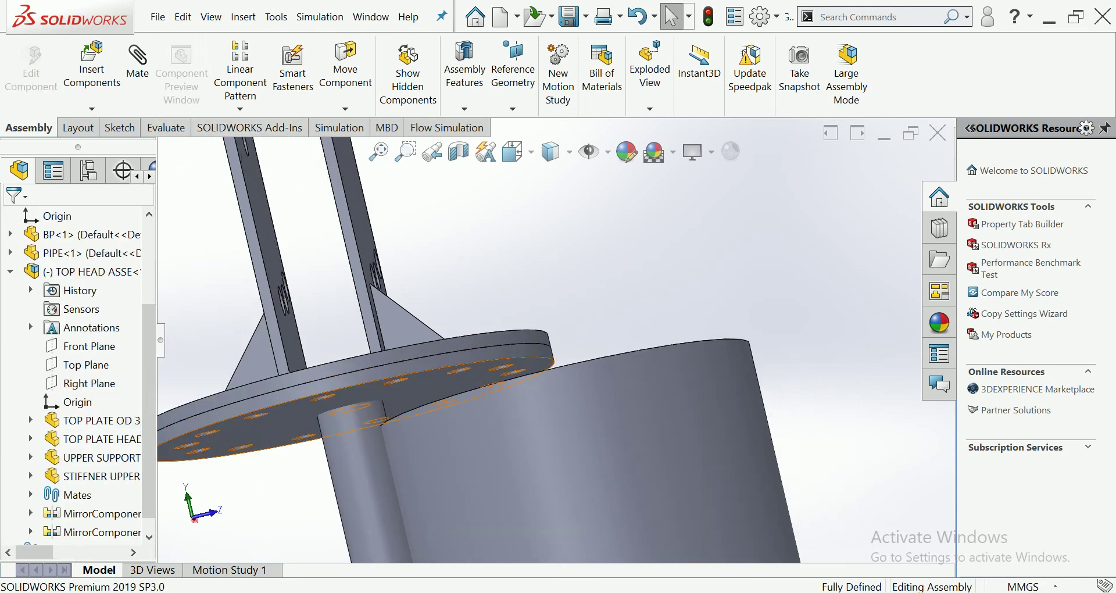
left_click(423, 389)
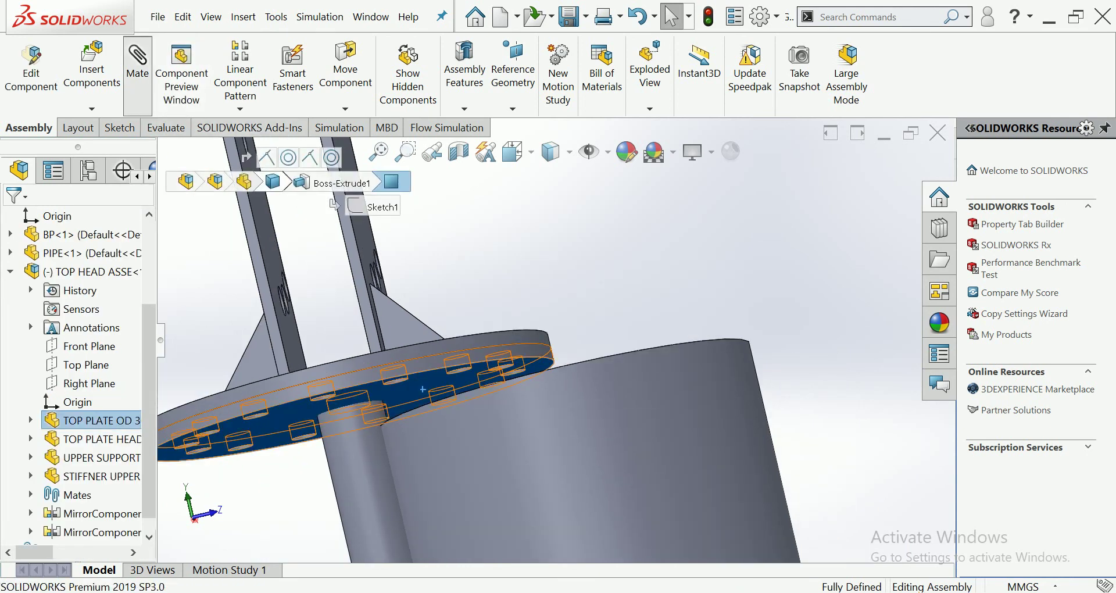
left_click(138, 64)
middle_click_drag(465, 291, 582, 349)
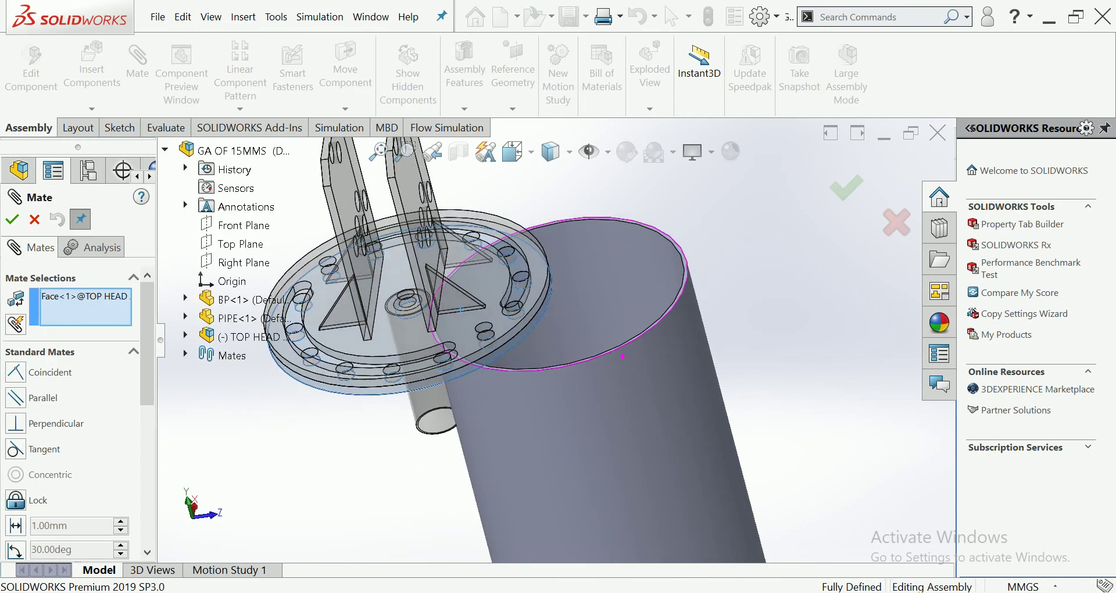
scroll(628, 356, "up", 5)
left_click(628, 352)
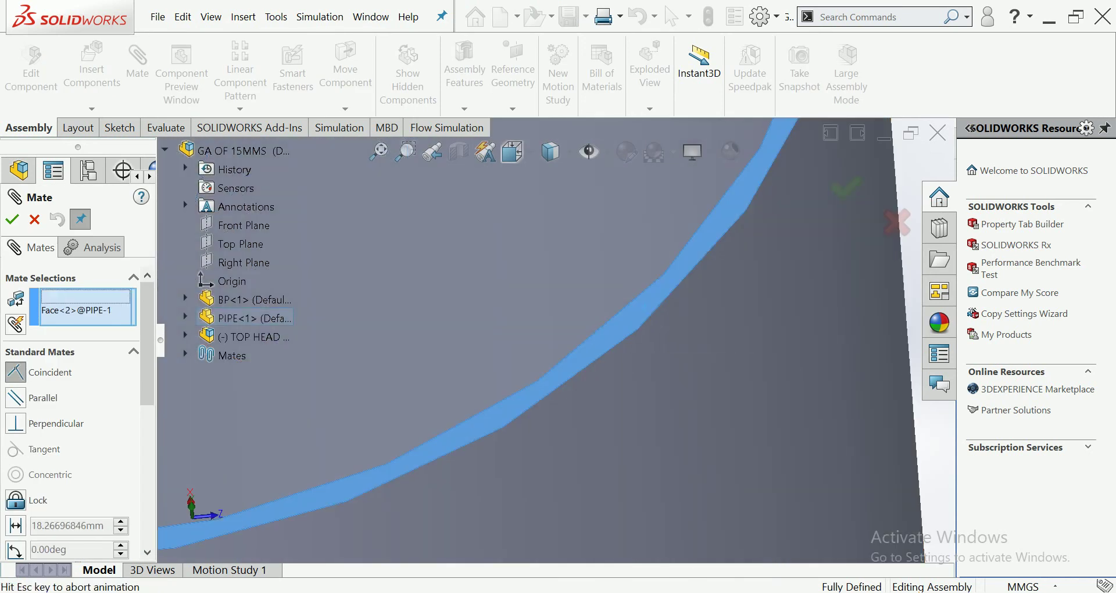
left_click(678, 315)
key("Return")
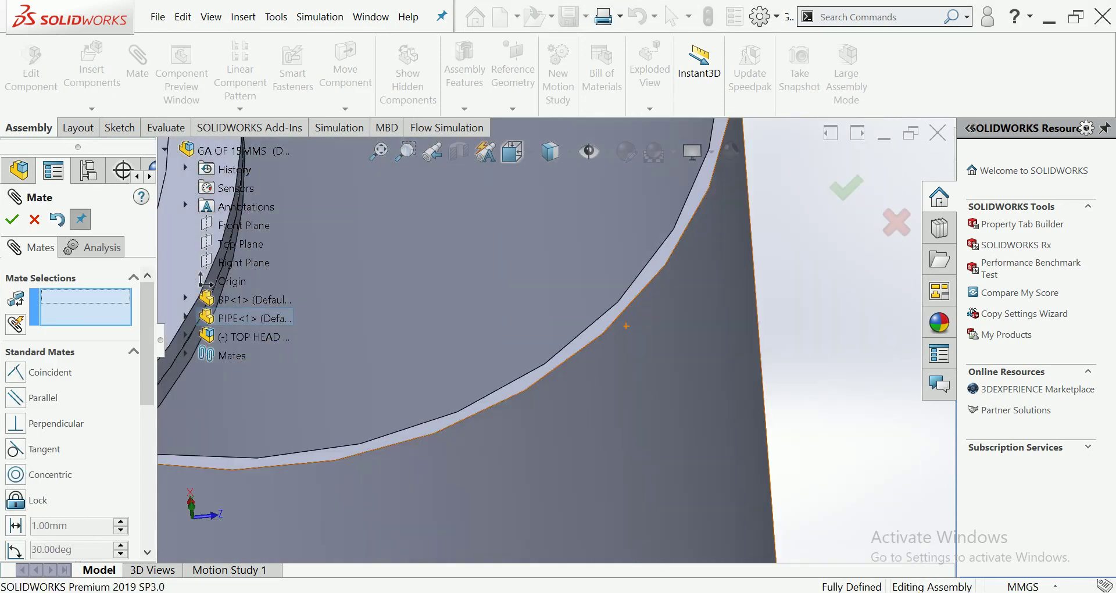
Make the head's round face concentric with the pipe's cylinder.
scroll(582, 373, "down", 2)
scroll(581, 372, "down", 2)
scroll(523, 372, "down", 2)
middle_click_drag(453, 371, 450, 418)
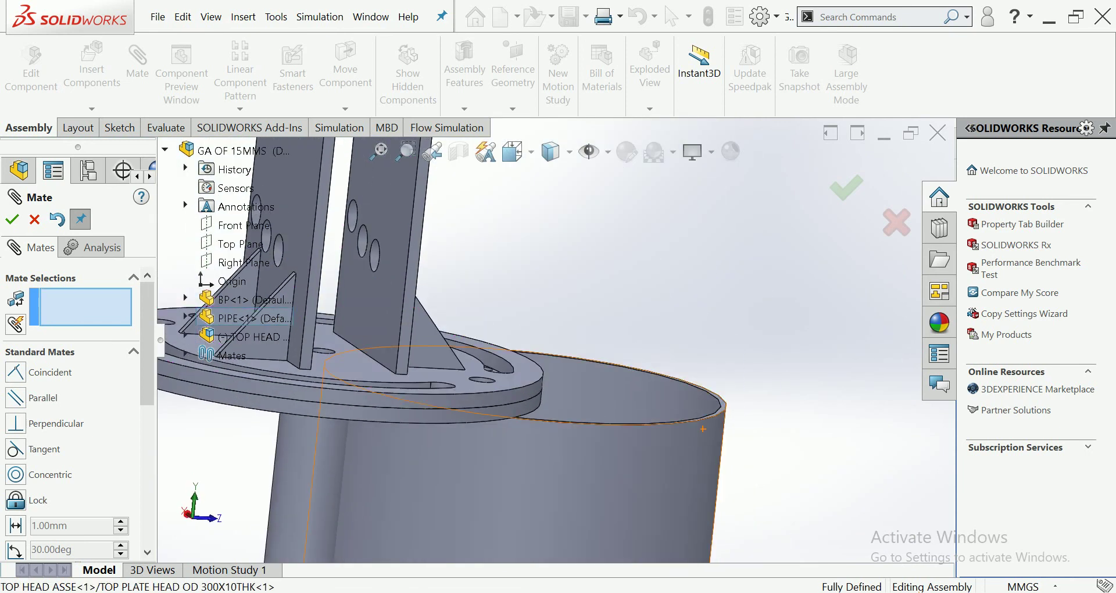
left_click(450, 418)
left_click(675, 457)
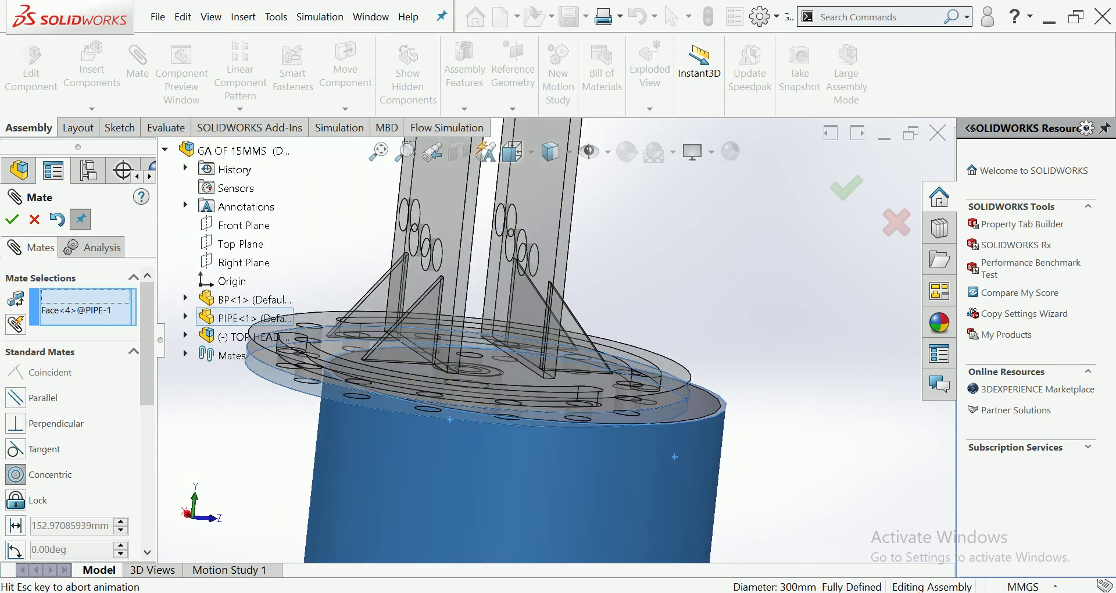
left_click(886, 478)
Orbit and zoom to inspect the seated flange, fins and base plate.
middle_click_drag(669, 442, 663, 397)
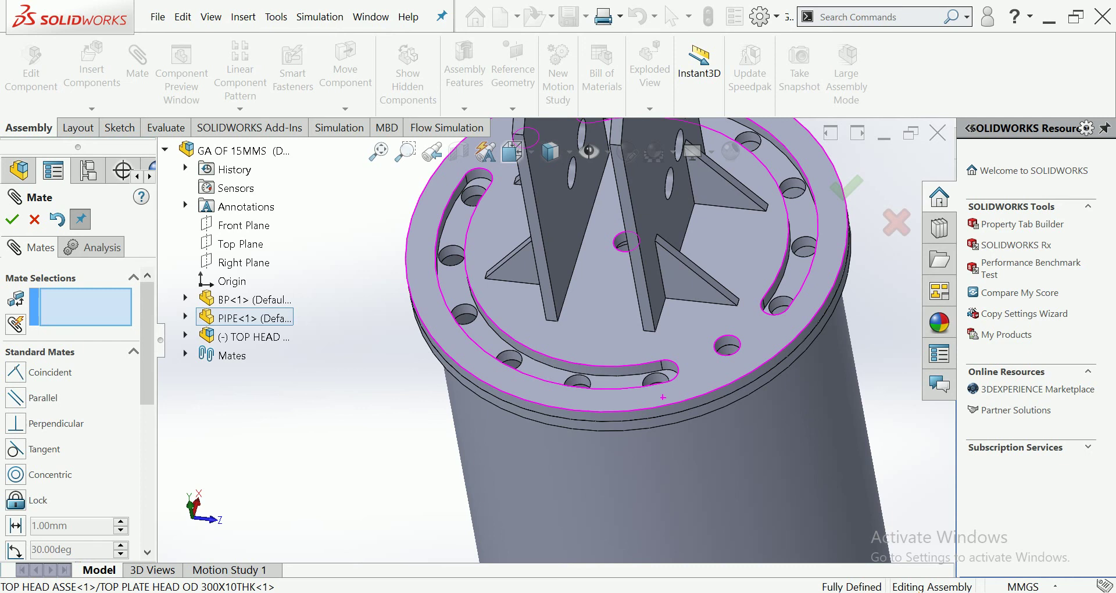
scroll(663, 397, "up", 2)
scroll(640, 366, "up", 2)
scroll(617, 346, "up", 2)
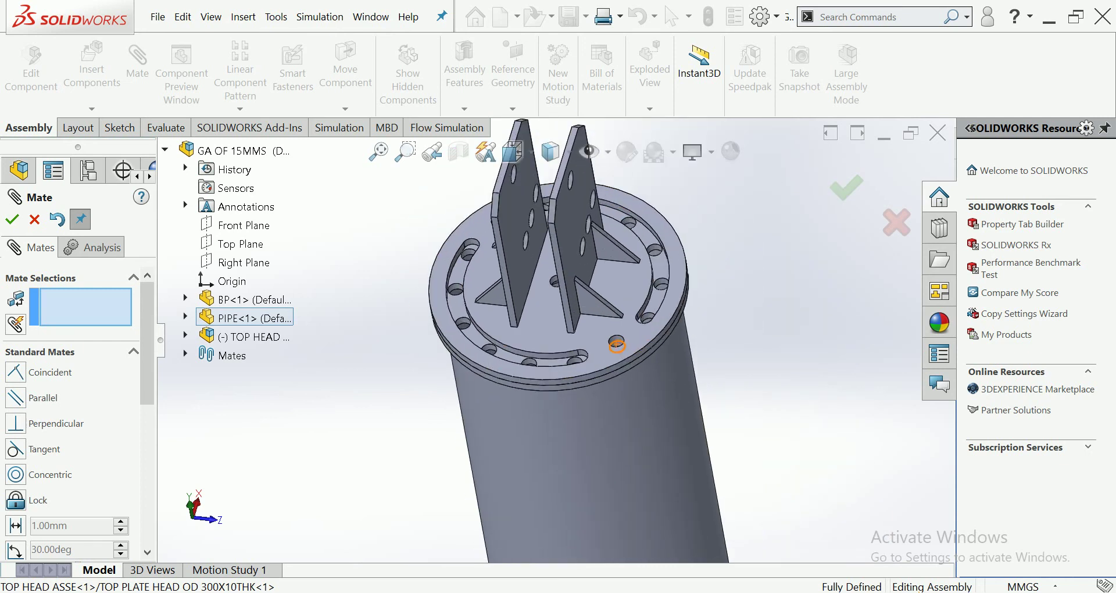
middle_click_drag(617, 345, 622, 368)
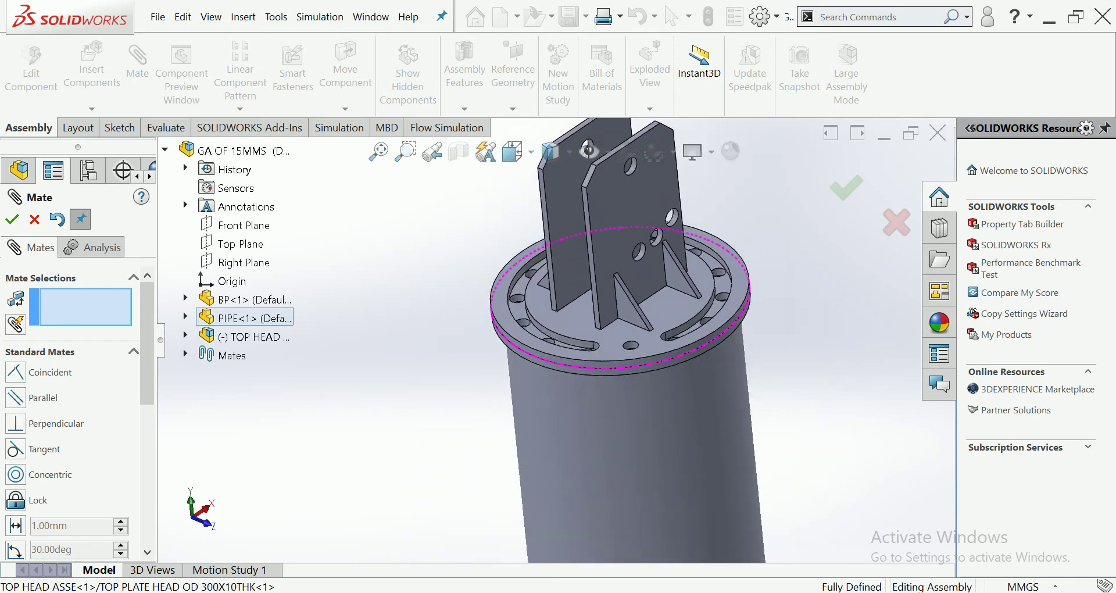
scroll(610, 348, "up", 2)
scroll(611, 349, "up", 2)
scroll(611, 349, "up", 1)
scroll(611, 349, "up", 1)
middle_click_drag(611, 349, 611, 361)
scroll(582, 386, "down", 1)
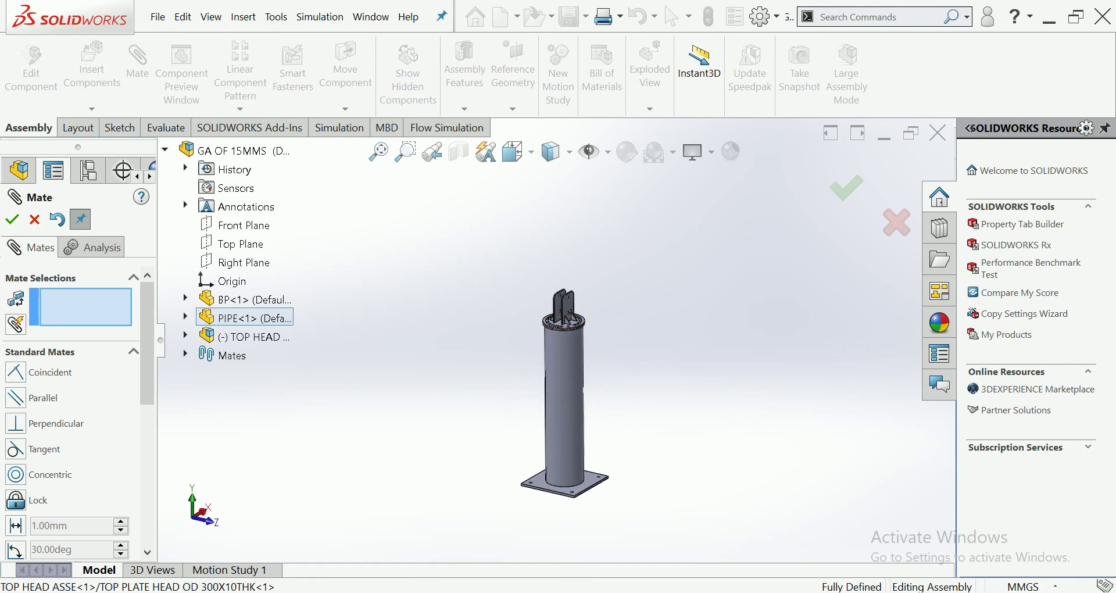
Close the Mate PropertyManager and zoom in on the assembled plate, pipe and top head.
key("Escape")
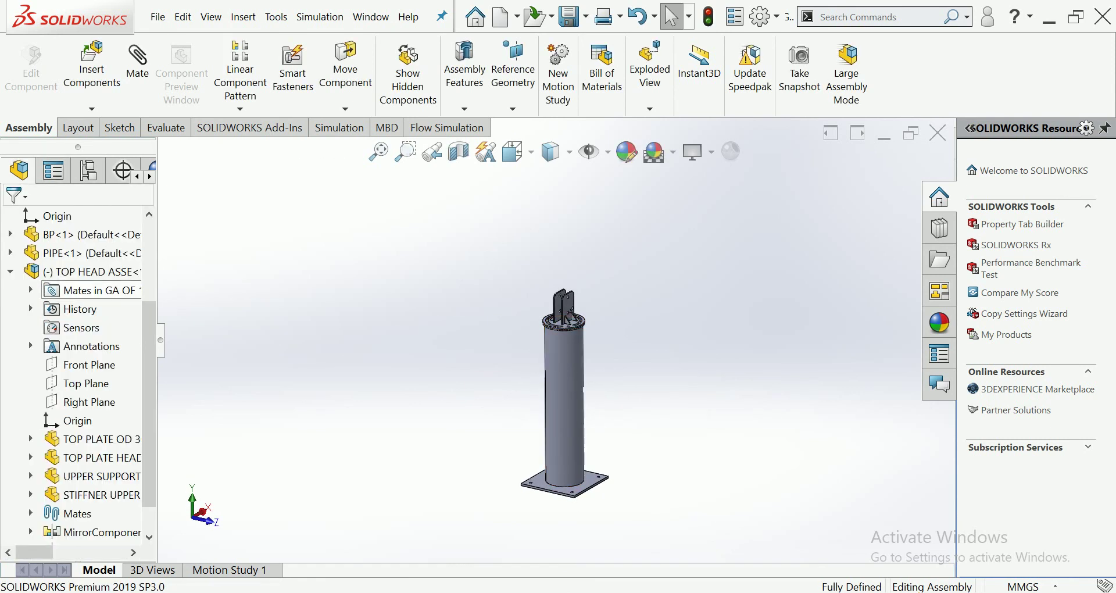
scroll(756, 433, "down", 2)
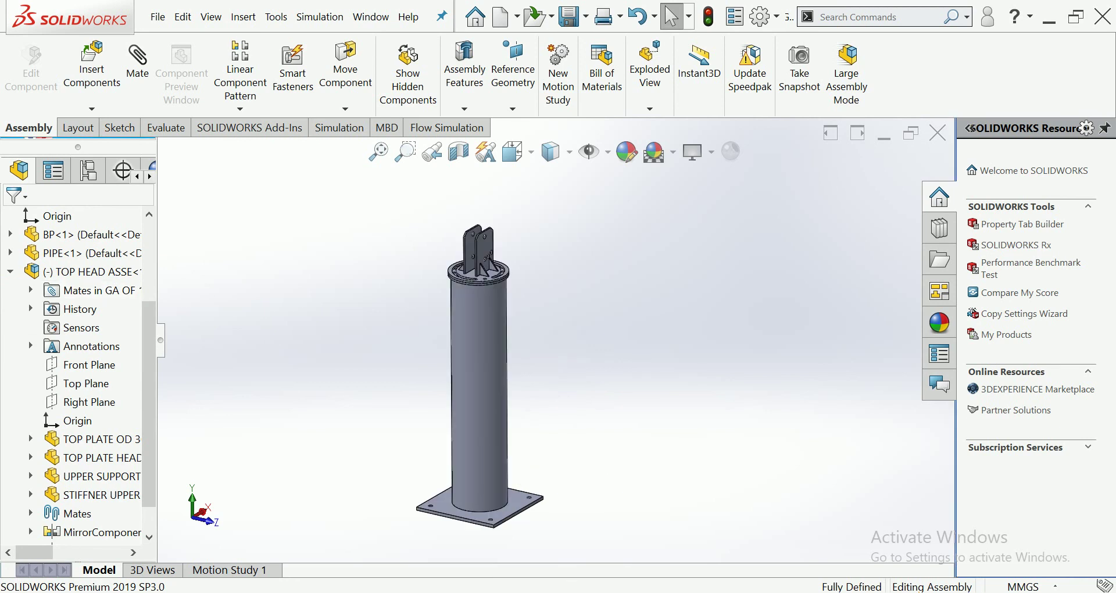
scroll(597, 398, "down", 1)
scroll(498, 261, "up", 1)
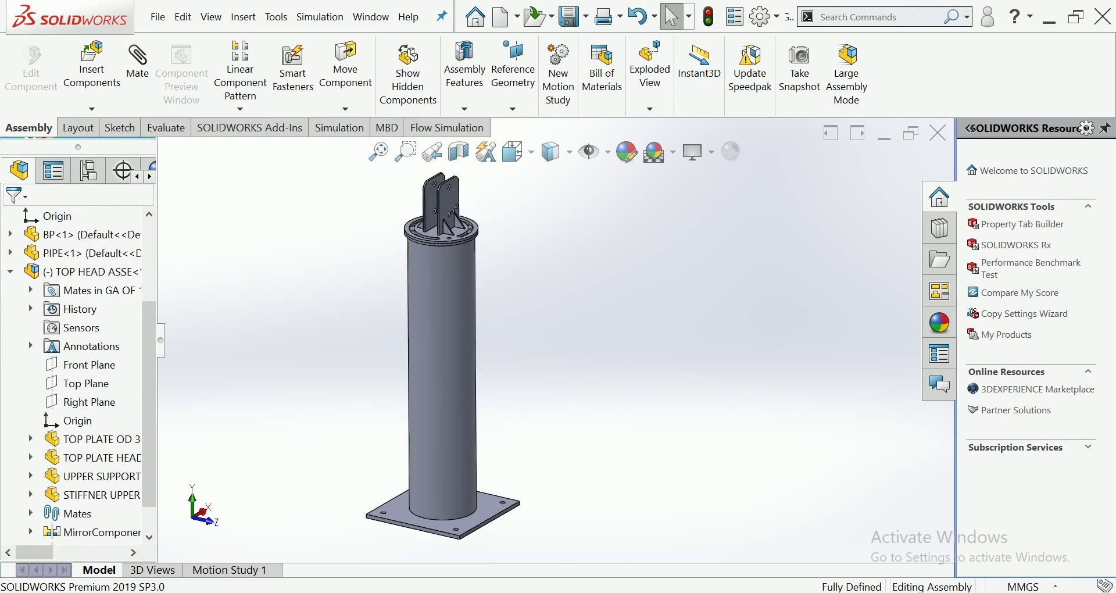